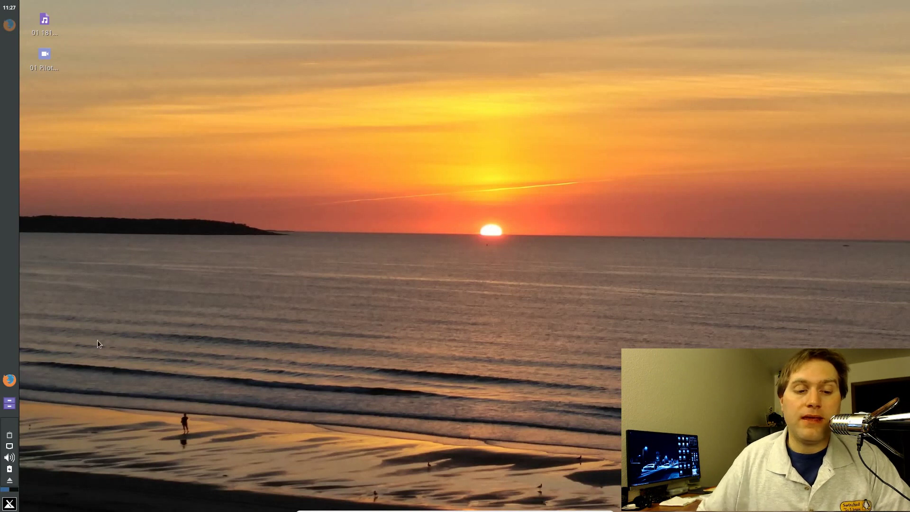
Launch Htop to examine the system's running processes and memory use, move its window toward the desktop's middle, and quit it
left_click(9, 503)
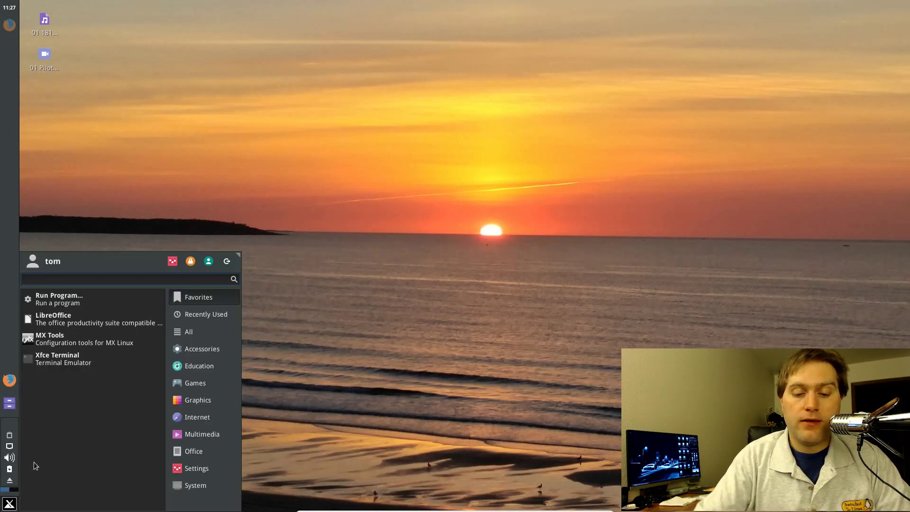
type("sys")
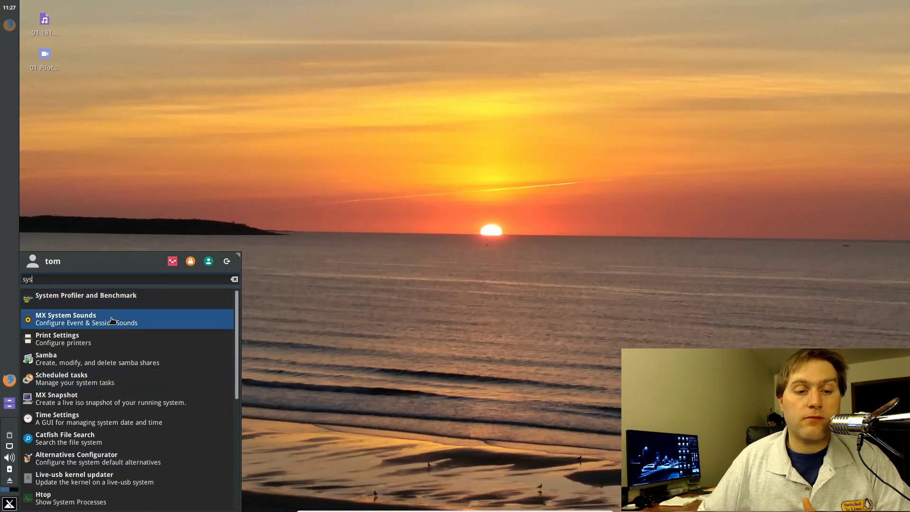
left_click(87, 499)
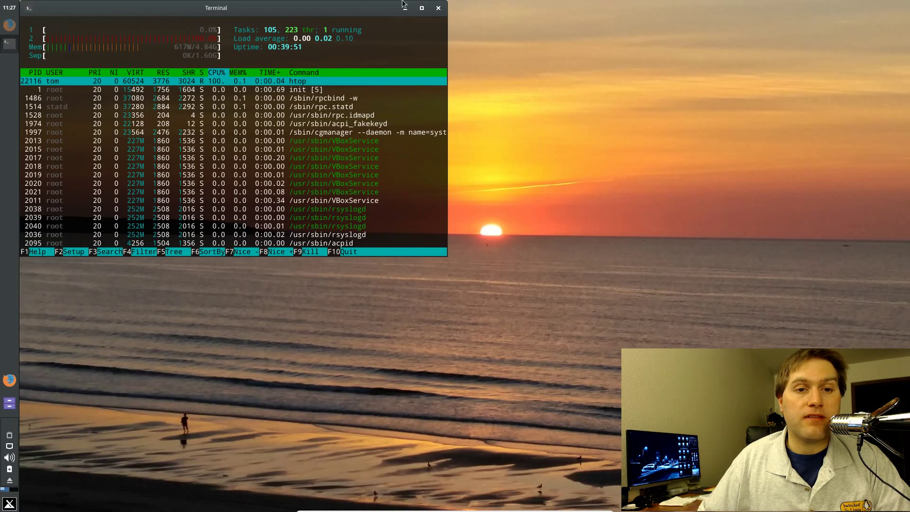
left_click_drag(287, 7, 359, 78)
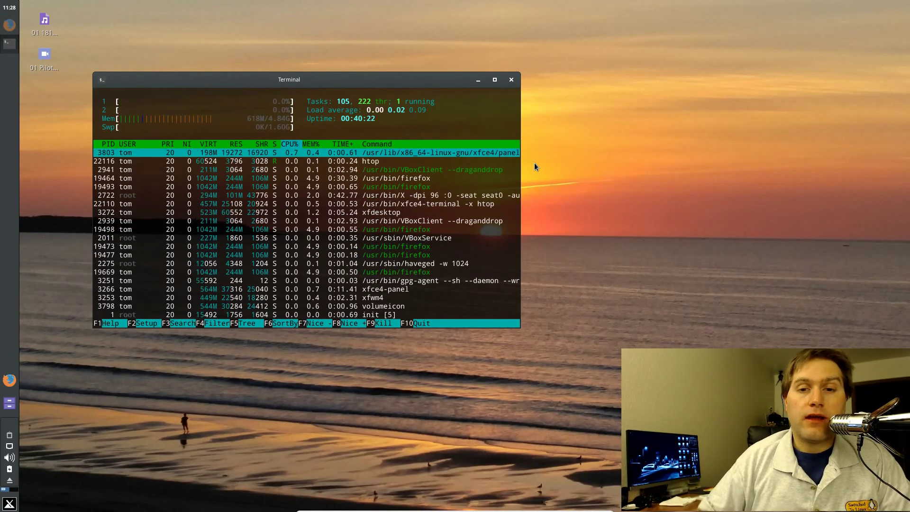
left_click_drag(257, 80, 321, 96)
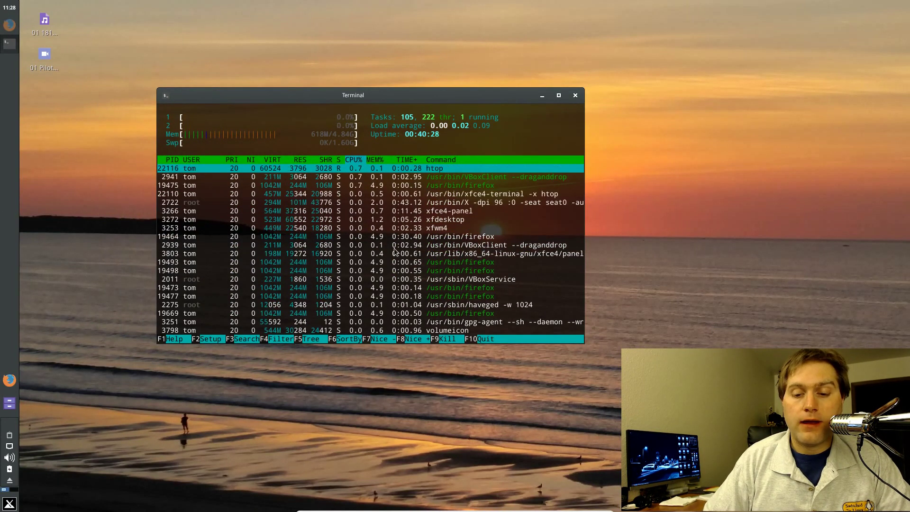
key("q")
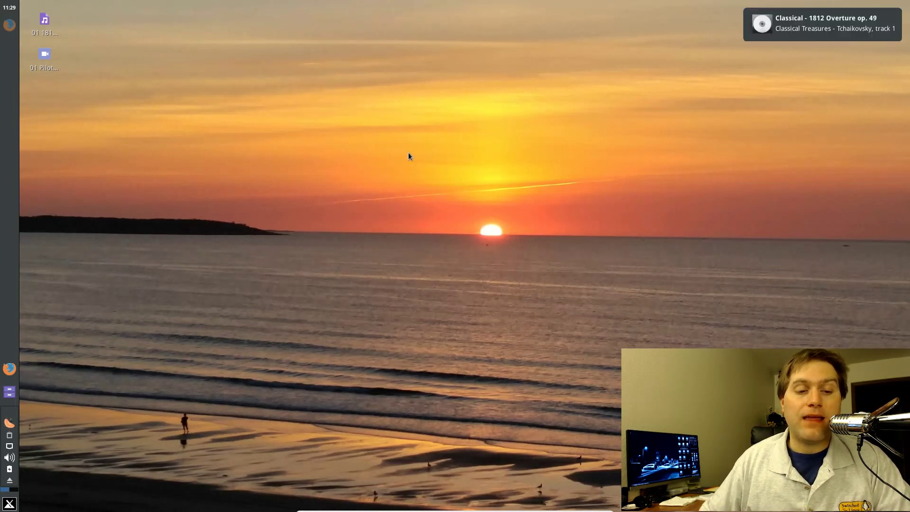
Show the running music player's window and view its Internet sources, selecting Podcasts
left_click(6, 425)
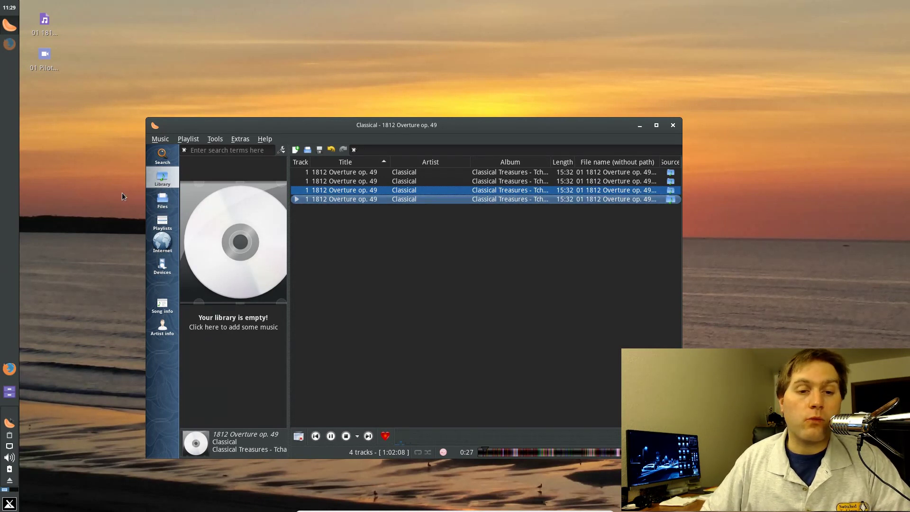
left_click(162, 242)
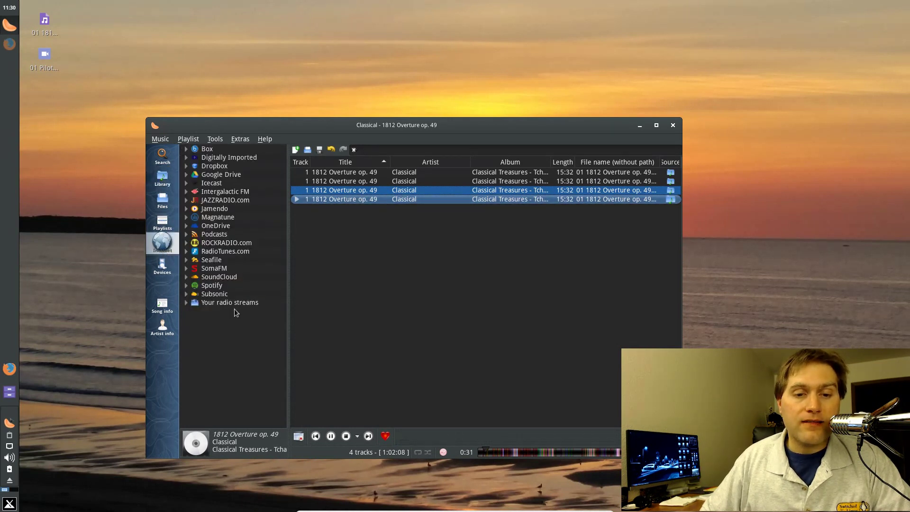
left_click(279, 234)
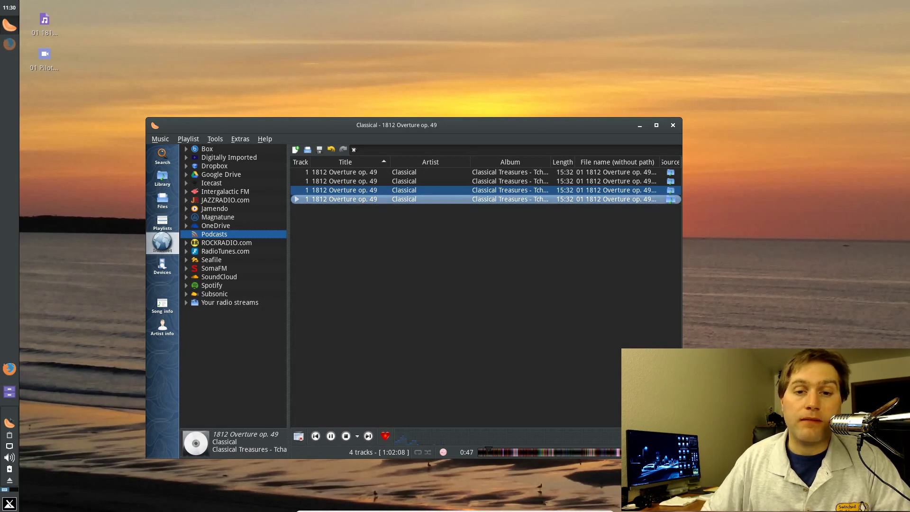
Close the music player window and quit the player completely
left_click(672, 124)
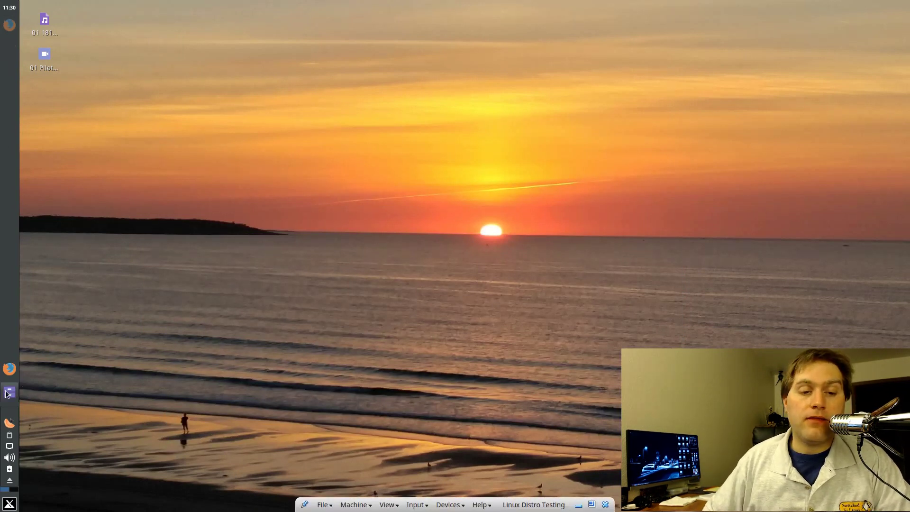
right_click(9, 426)
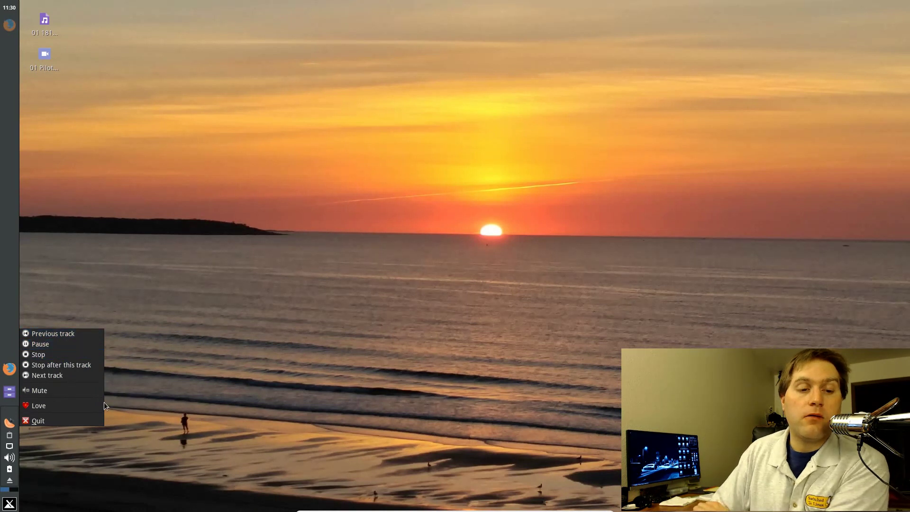
left_click(37, 420)
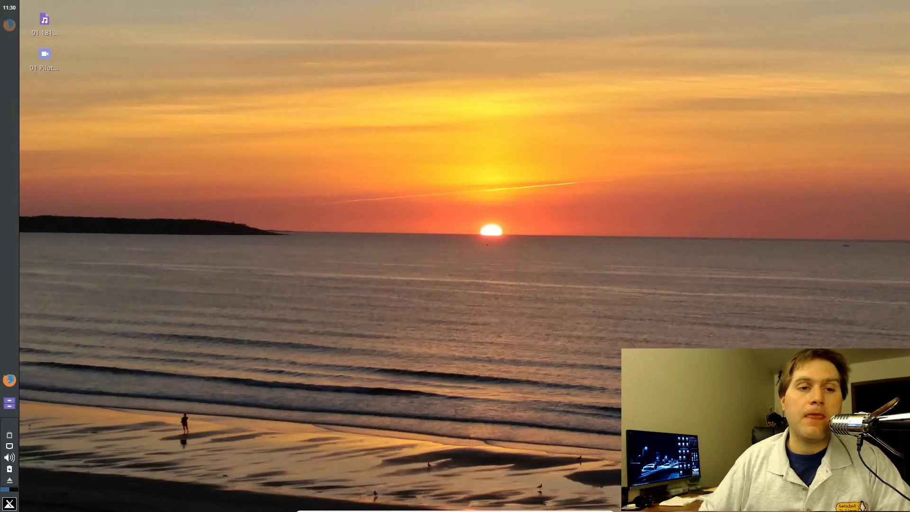
Open the file manager and browse the network to the Windows Network location
mouse_move(45, 66)
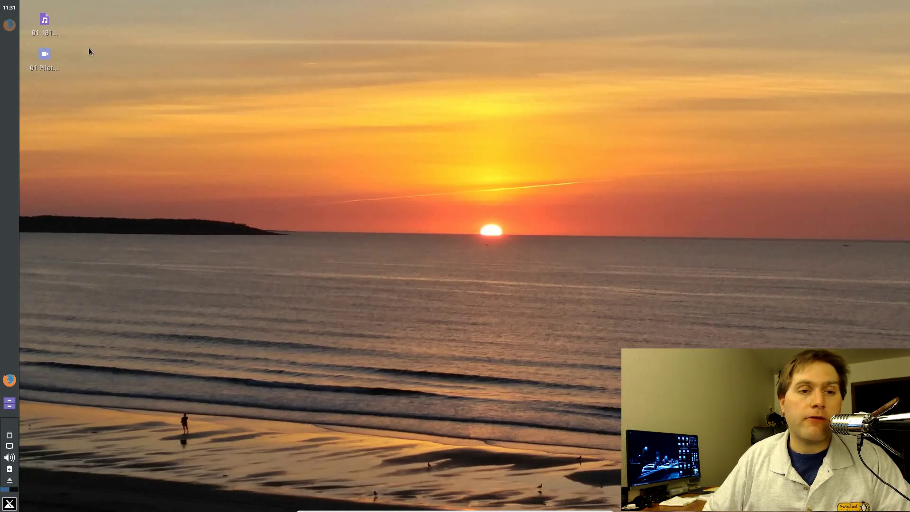
left_click(15, 409)
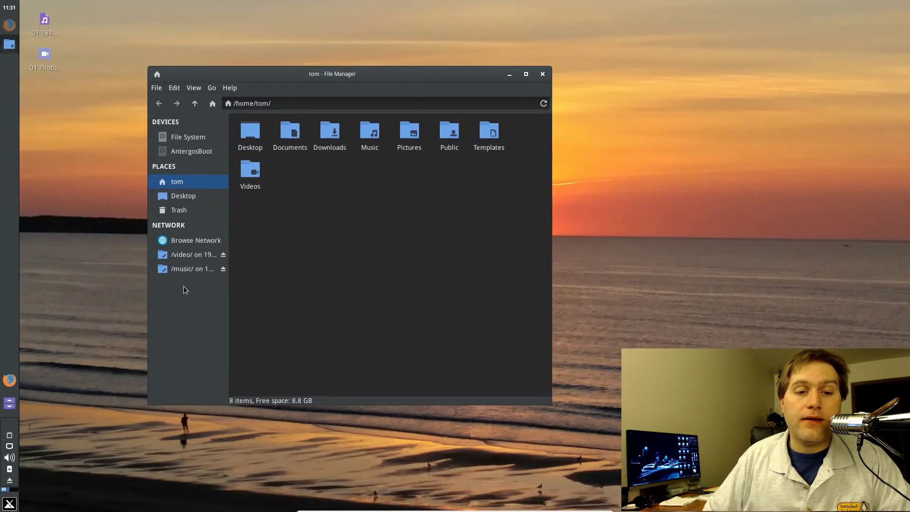
left_click(187, 241)
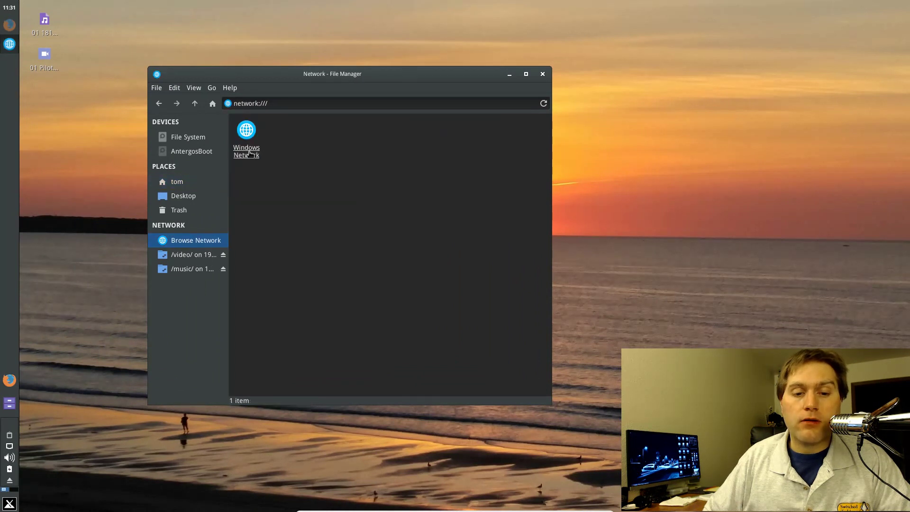
double_click(246, 136)
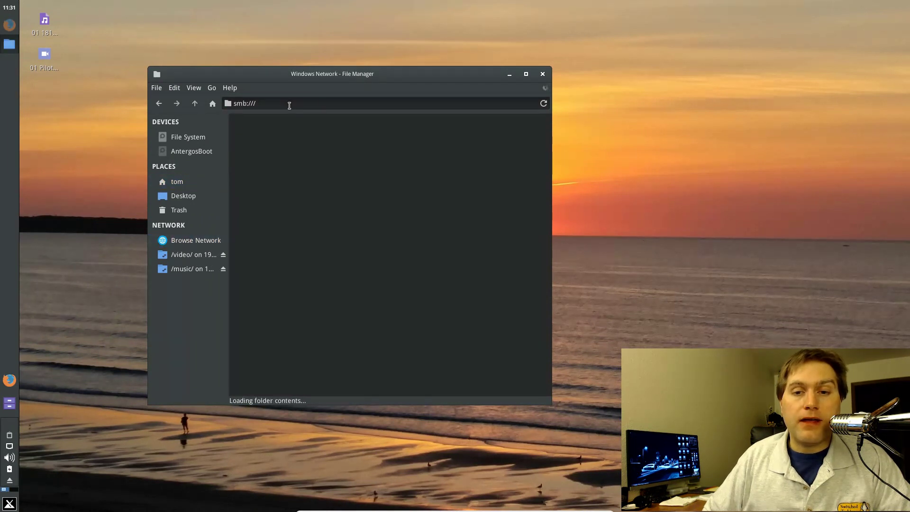
Enter ftp:// as the file manager's location address, and replace it with smb://
left_click(317, 105)
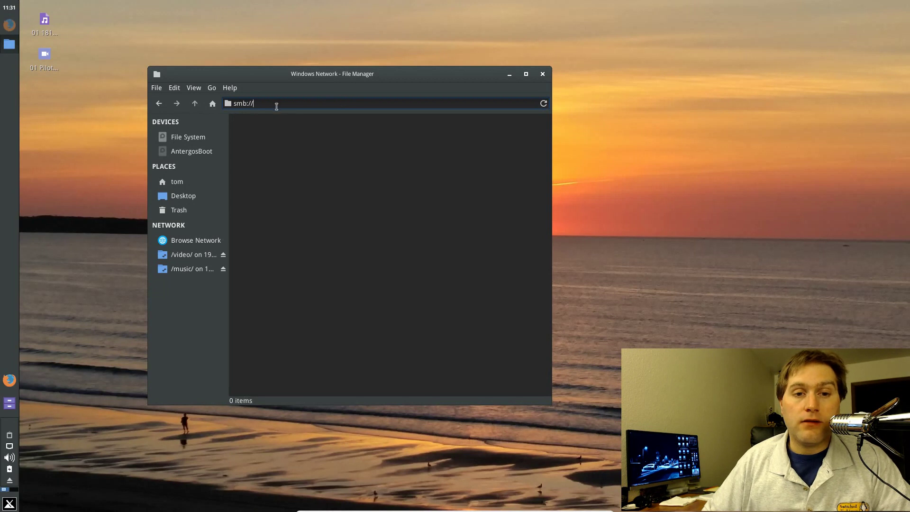
key("ctrl+a")
type("ftp")
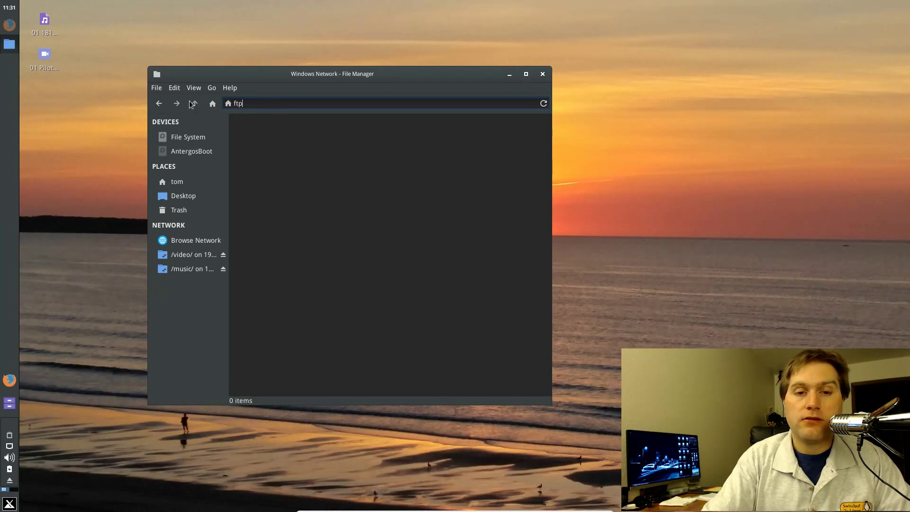
type("://")
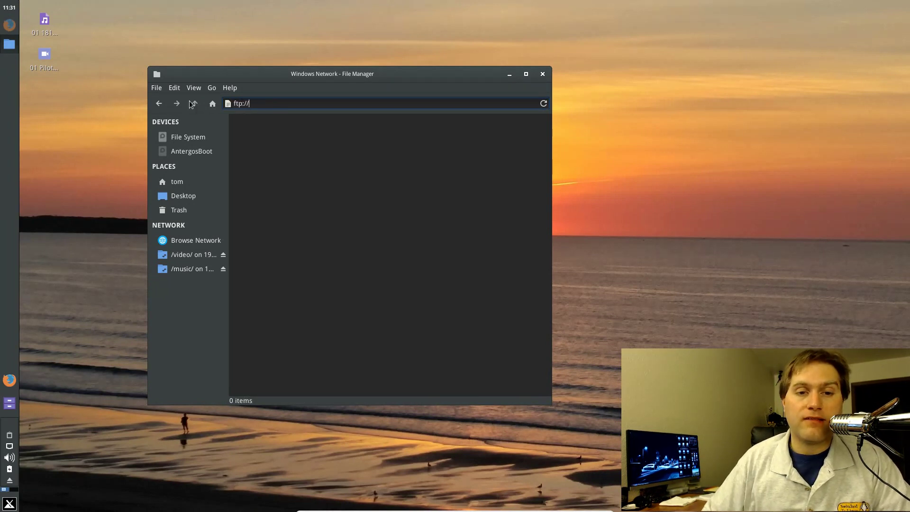
key("BackSpace")
key("BackSpace")
key("BackSpace")
key("BackSpace")
key("BackSpace")
key("BackSpace")
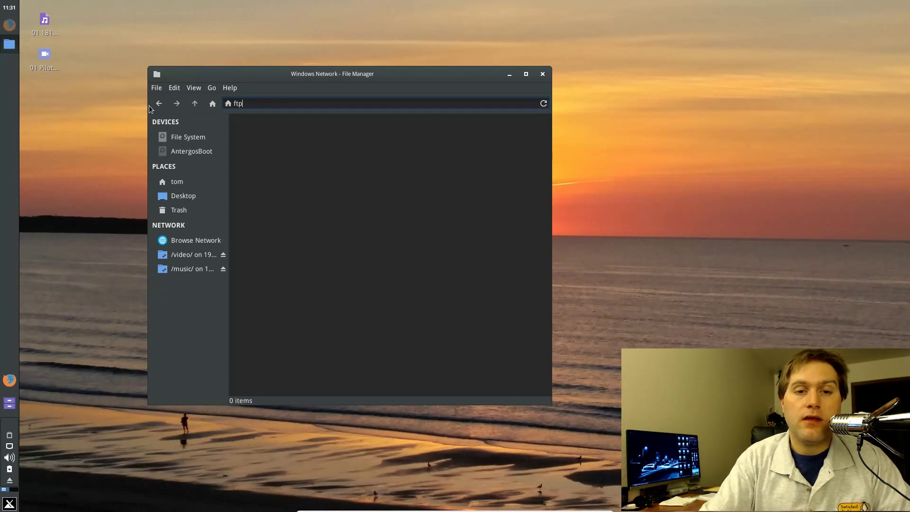
type("smb://")
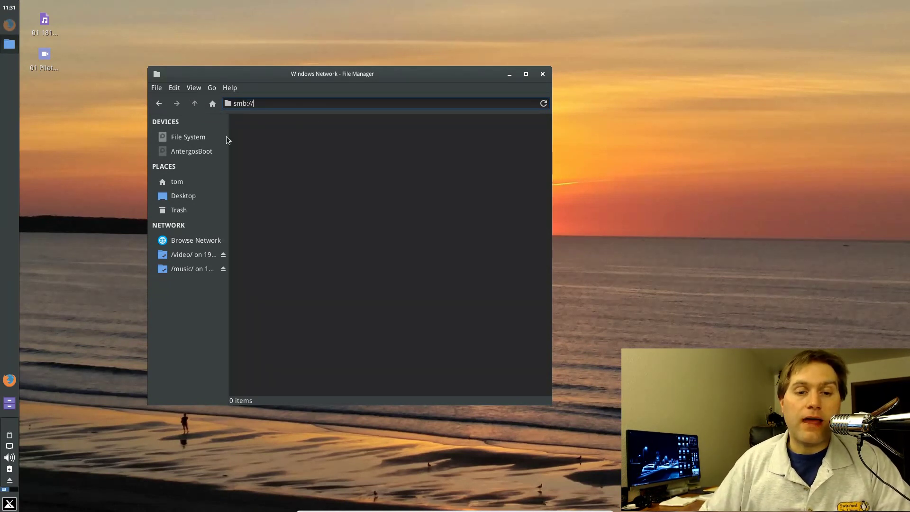
View the contents of the video and music network shares, and return to the Desktop folder
left_click(197, 256)
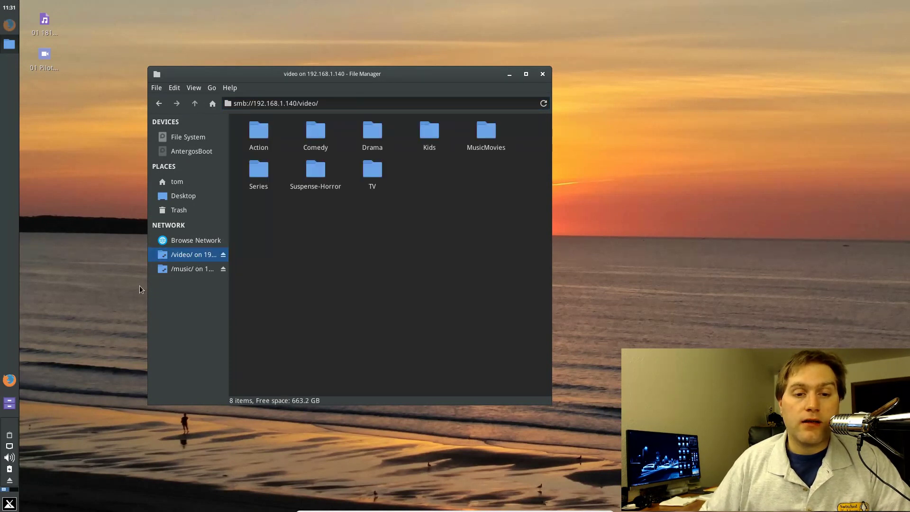
left_click(192, 269)
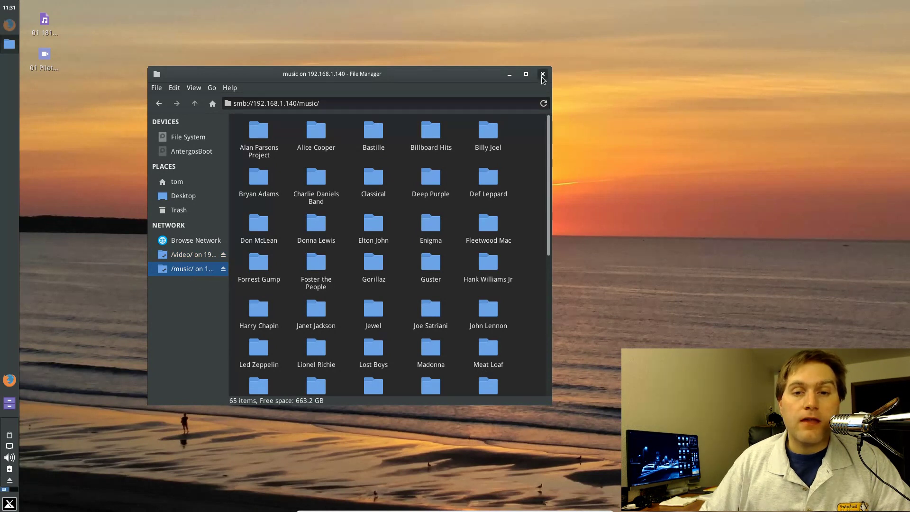
left_click(192, 254)
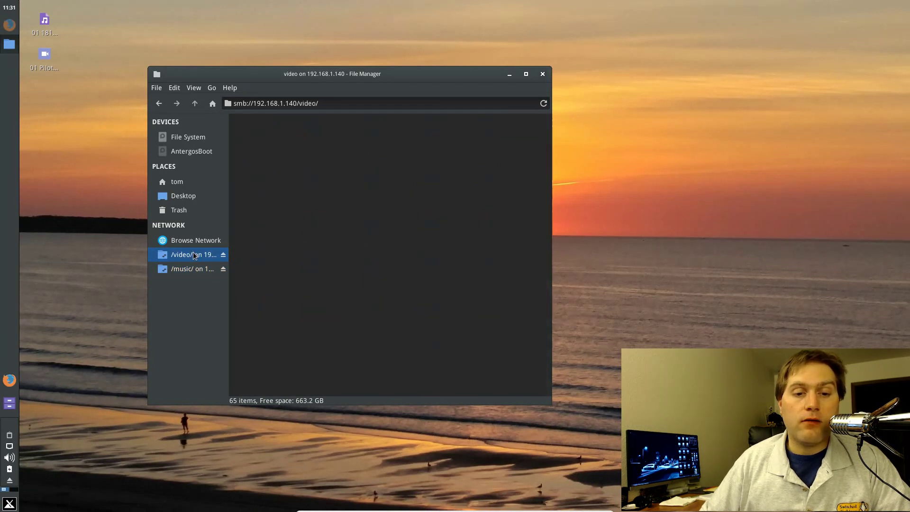
left_click(183, 196)
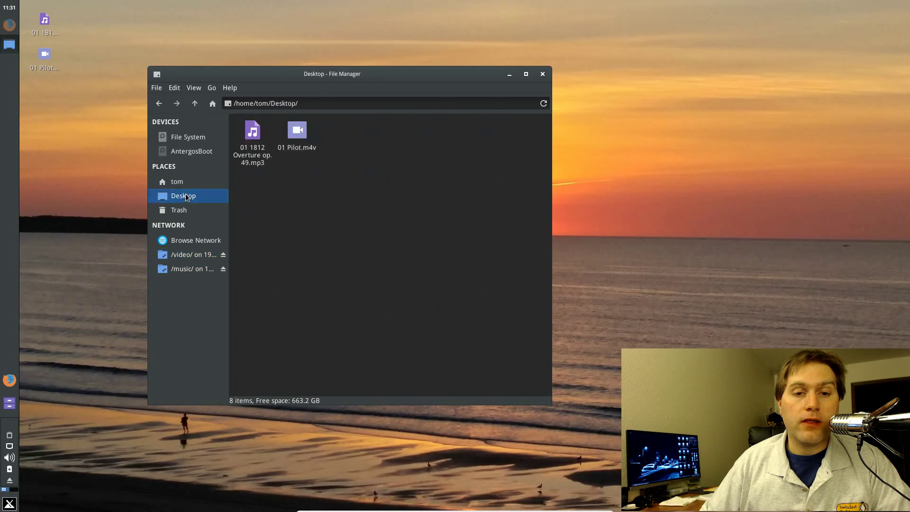
Look through the File Manager Preferences for Display, Side Pane, Behavior and Advanced, and close them without changes
left_click(193, 88)
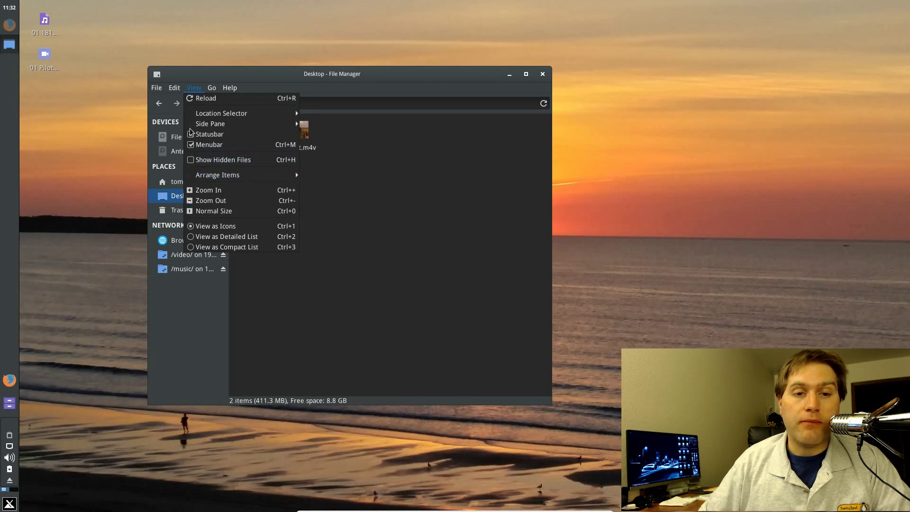
mouse_move(174, 90)
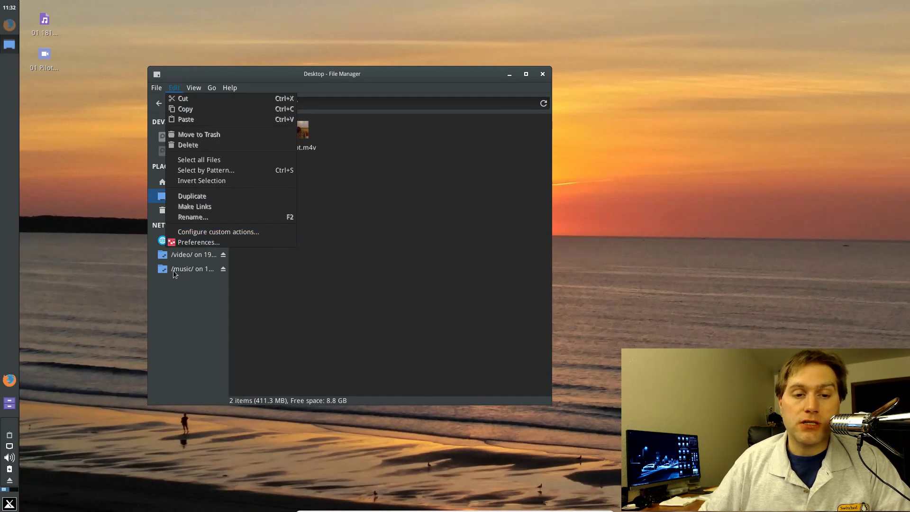
left_click(195, 245)
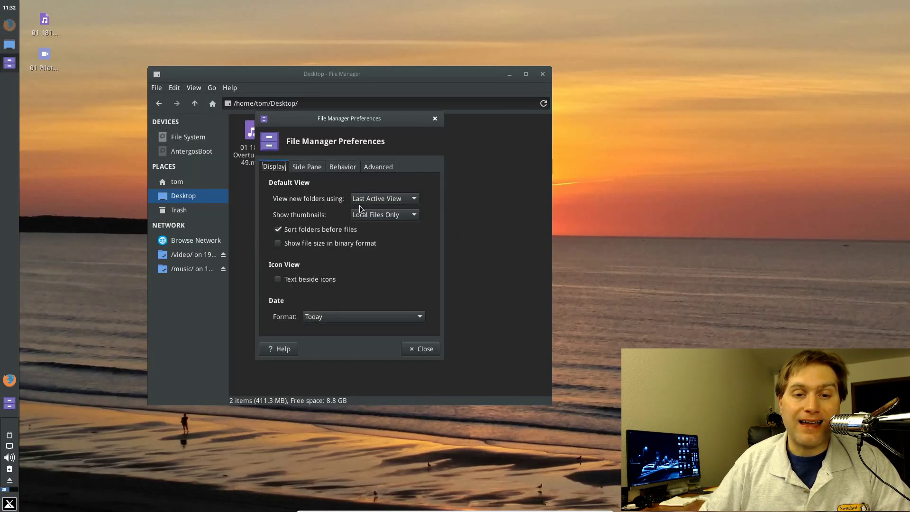
left_click(311, 166)
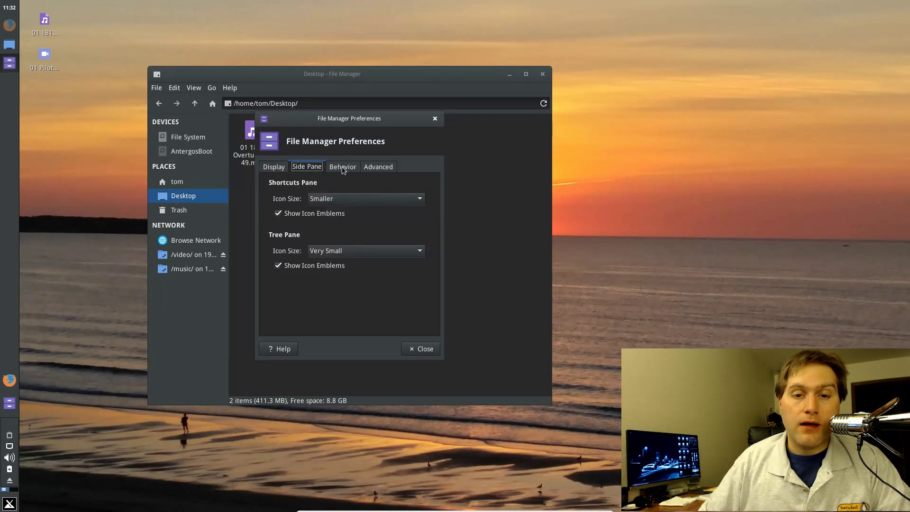
left_click(344, 167)
left_click(378, 167)
left_click(355, 168)
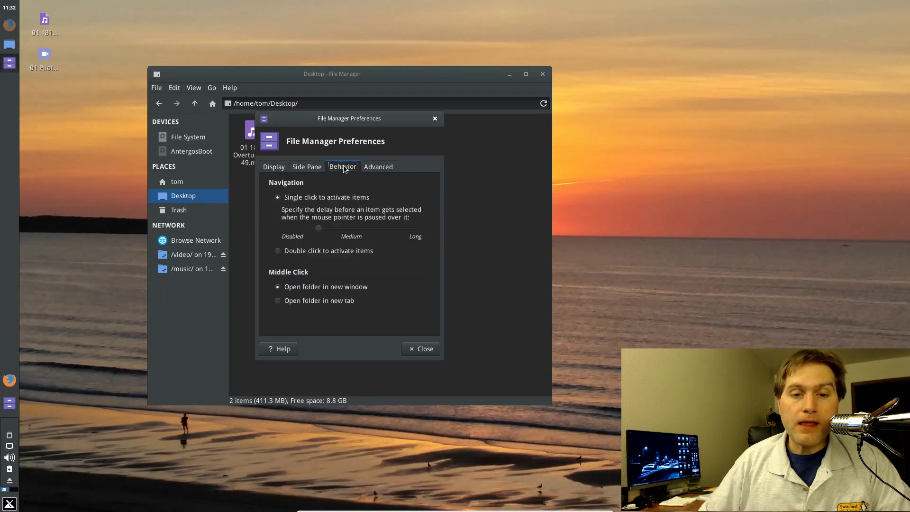
left_click(315, 168)
left_click(282, 166)
left_click_drag(343, 118, 443, 143)
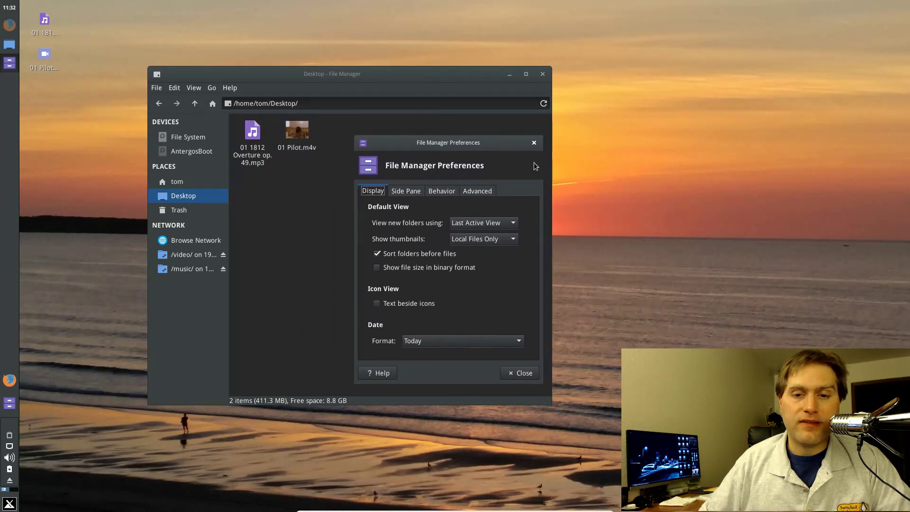
left_click(534, 143)
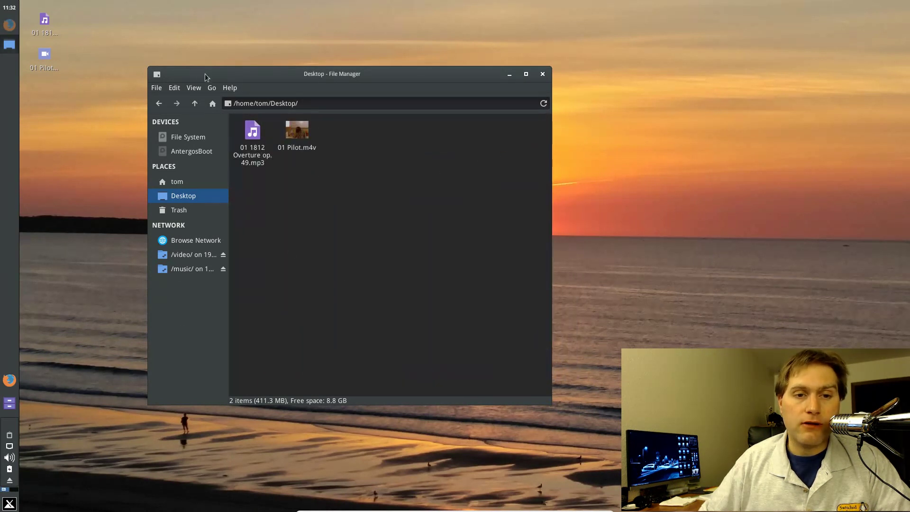
Switch the file manager's side pane from Shortcuts to Tree
left_click(193, 88)
mouse_move(210, 127)
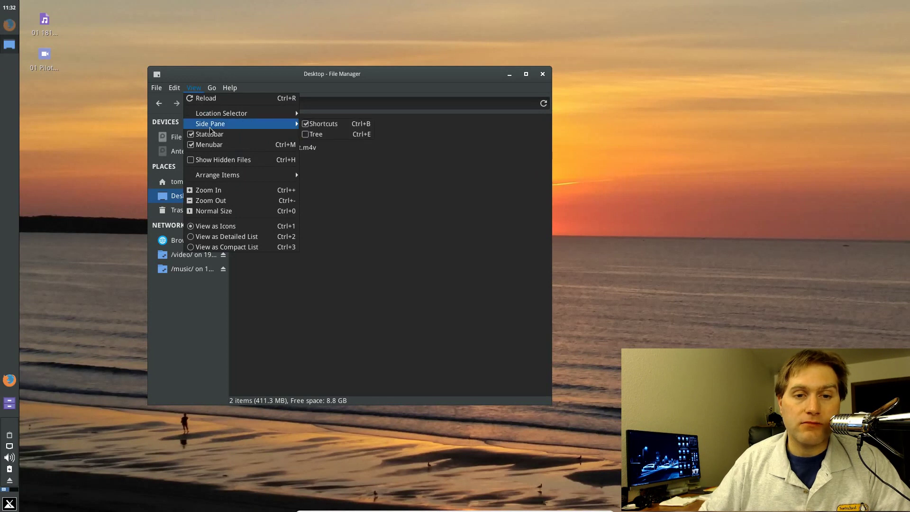
left_click(312, 134)
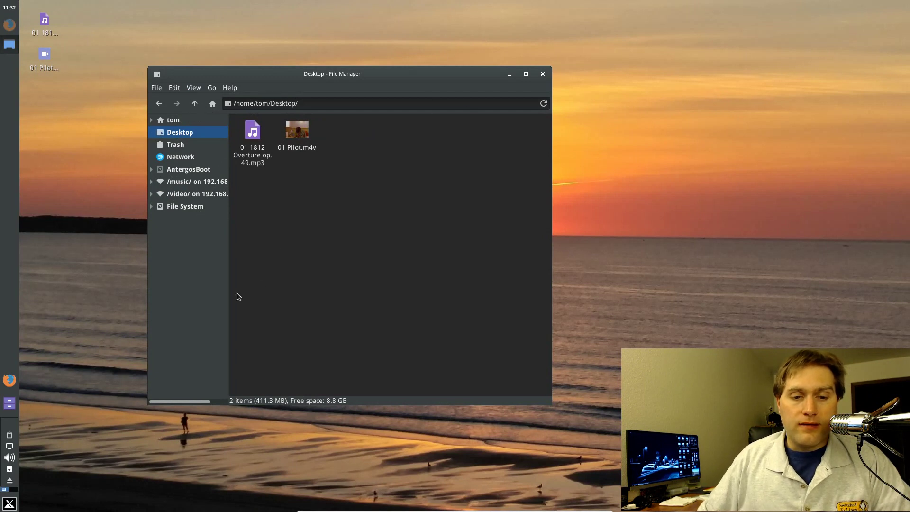
Try larger and smaller icon sizes in the Desktop folder, and return the icons to their original size
left_click(194, 88)
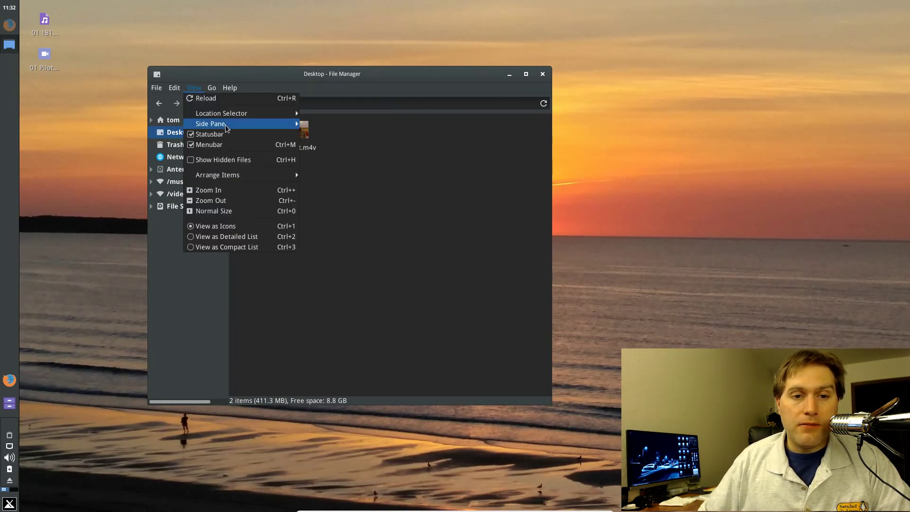
mouse_move(232, 180)
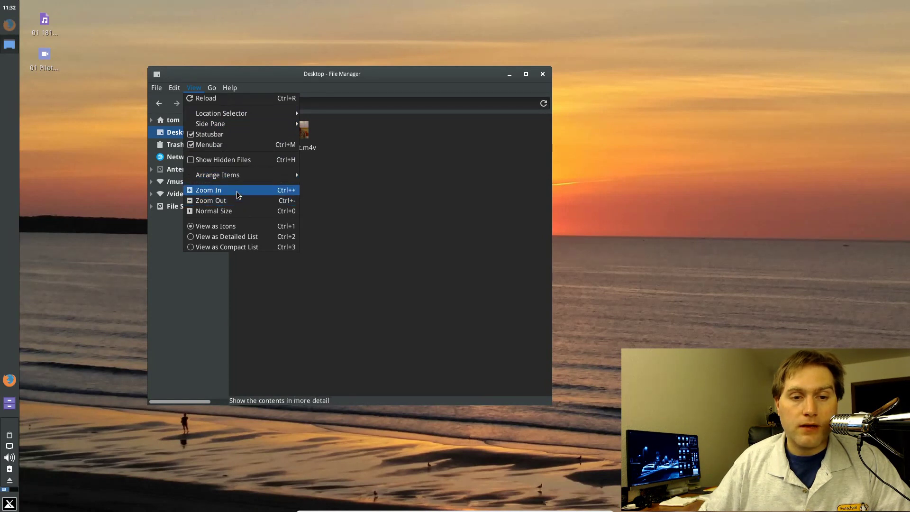
left_click(239, 195)
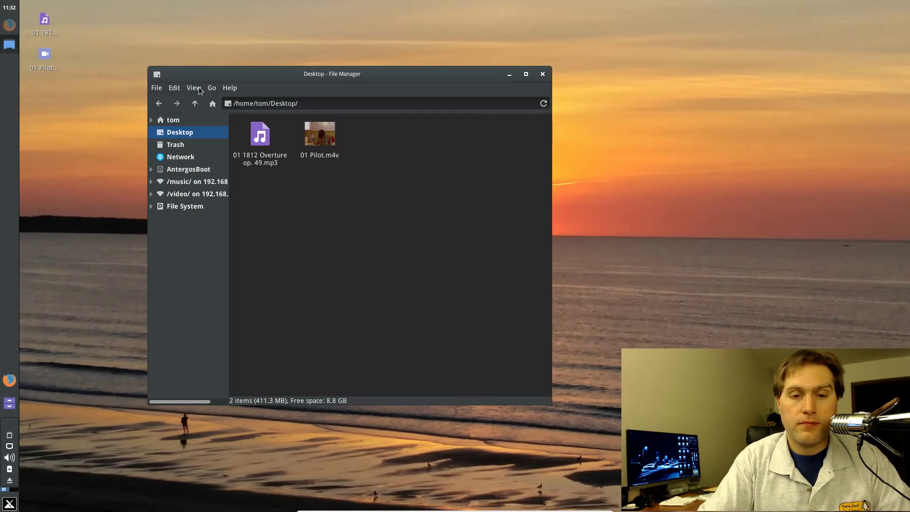
key("ctrl+minus")
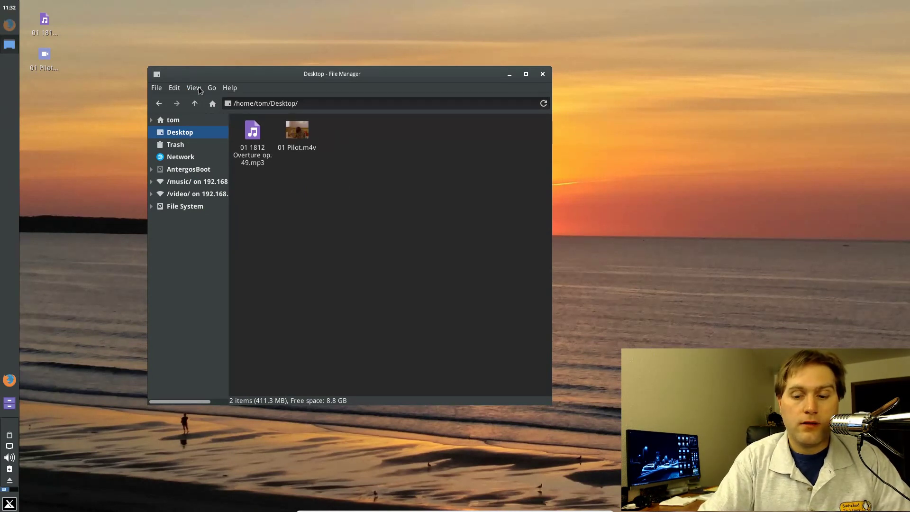
key("ctrl+minus")
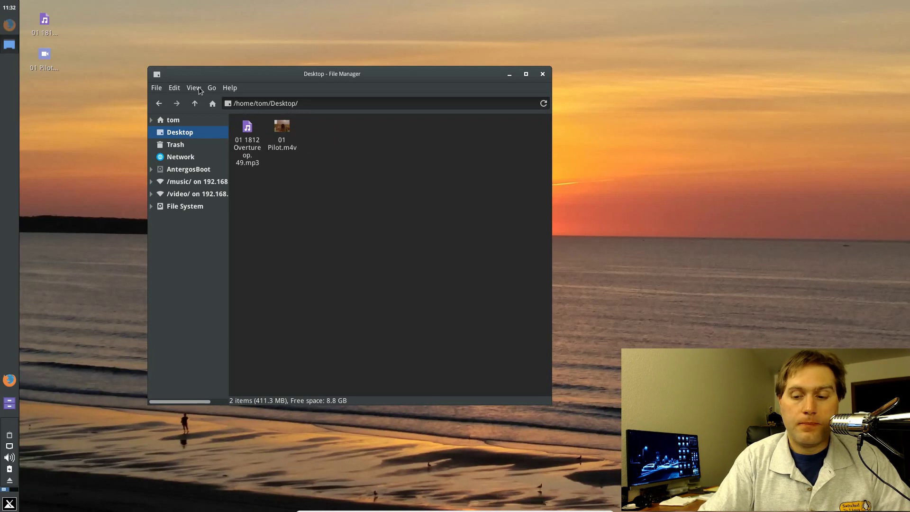
key("ctrl+plus")
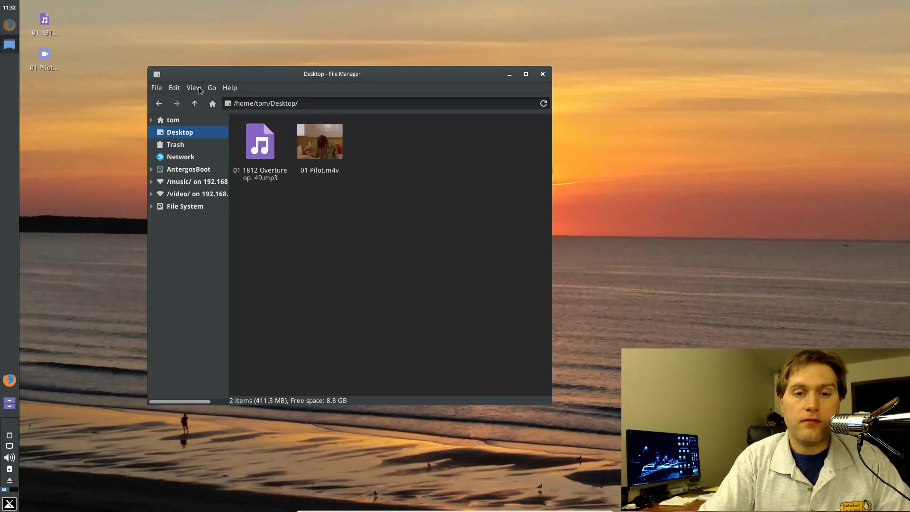
key("ctrl+minus")
key("ctrl+minus")
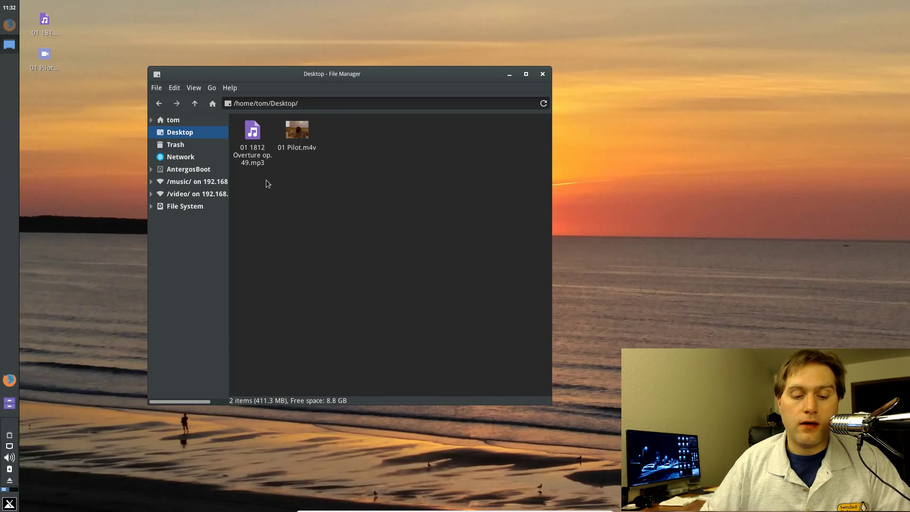
Look at the file manager's Location Selector style options, and leave them without choosing one
left_click(192, 89)
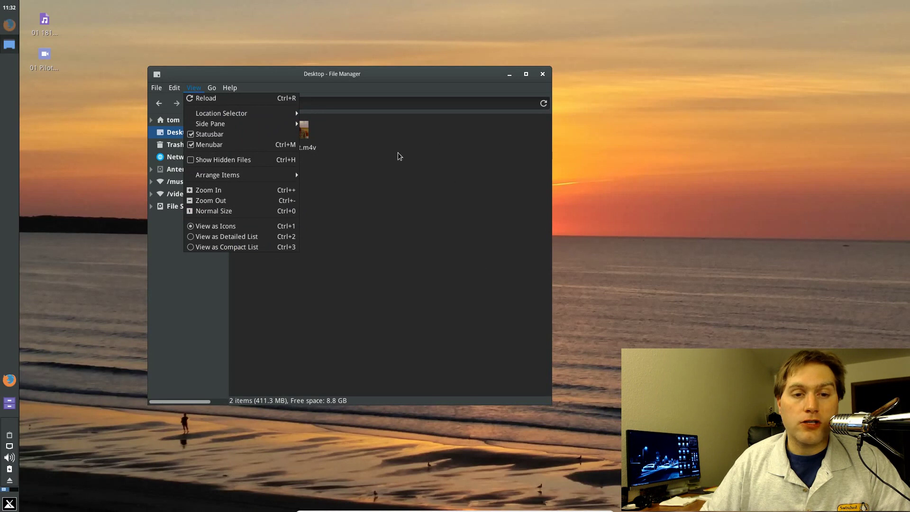
mouse_move(264, 114)
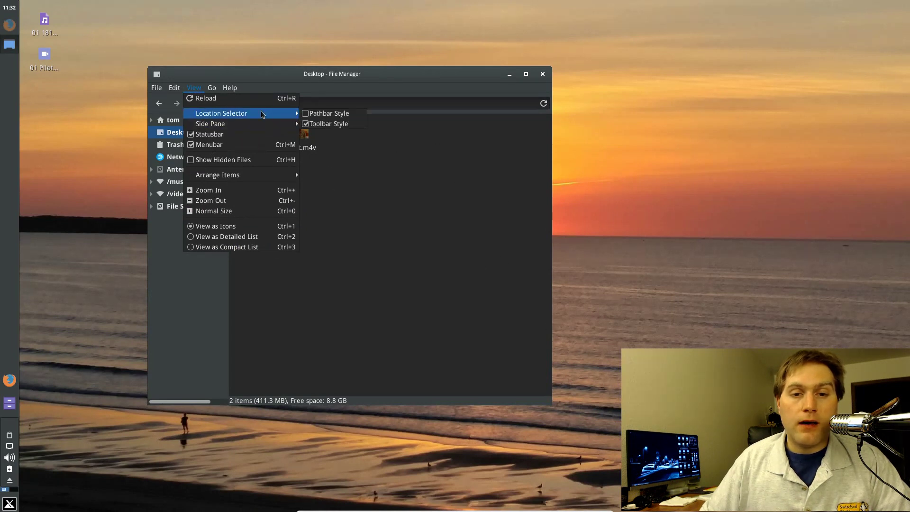
left_click(452, 190)
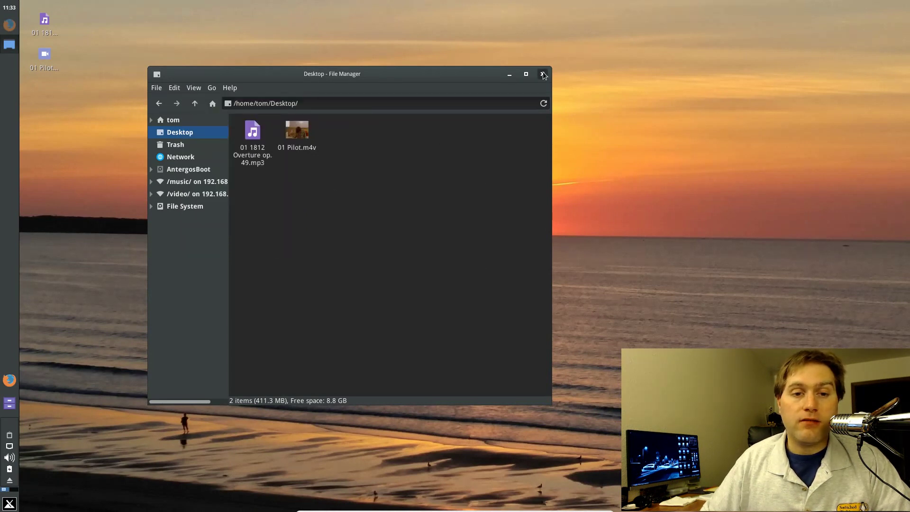
Open root Thunar on the home folder's Documents folder, and dismiss the permissions notice with "Do not display this message again" enabled
left_click(174, 120)
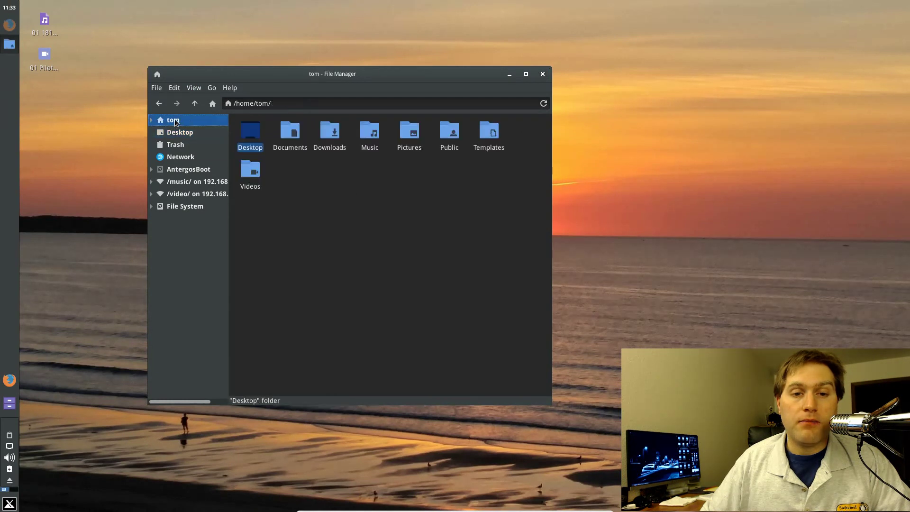
right_click(293, 137)
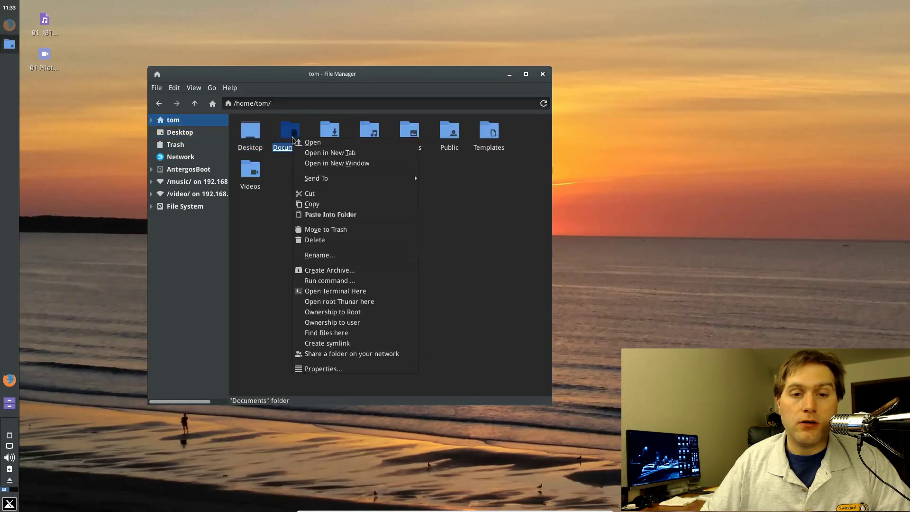
left_click(375, 302)
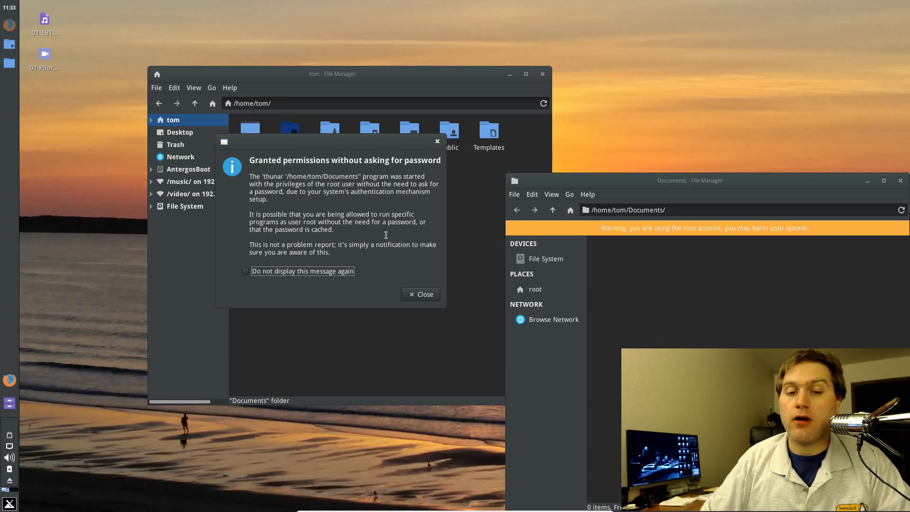
left_click(245, 272)
left_click(425, 295)
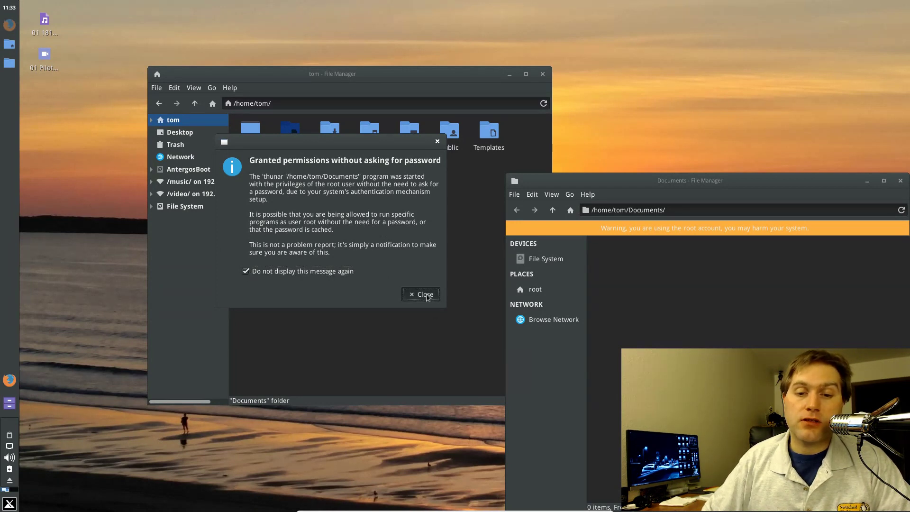
Move the root Documents window over the home folder window, and close both file manager windows
left_click_drag(677, 183, 325, 66)
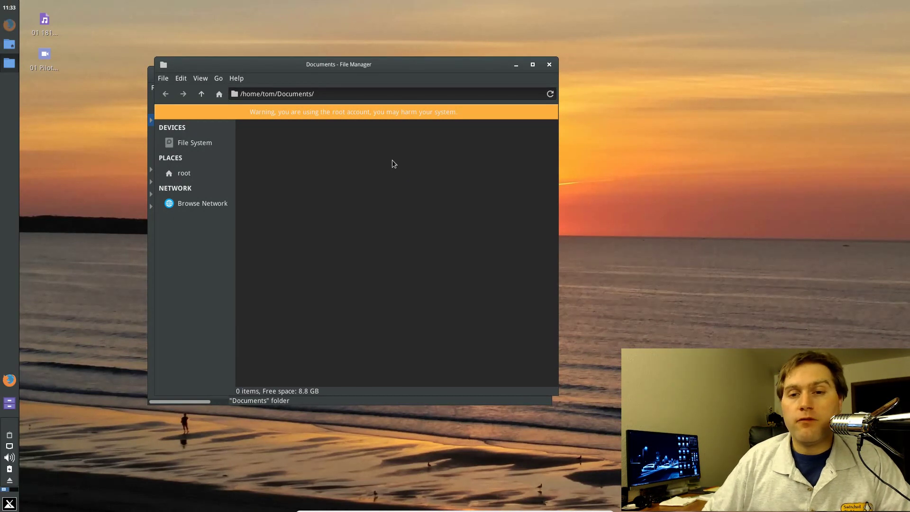
left_click(548, 64)
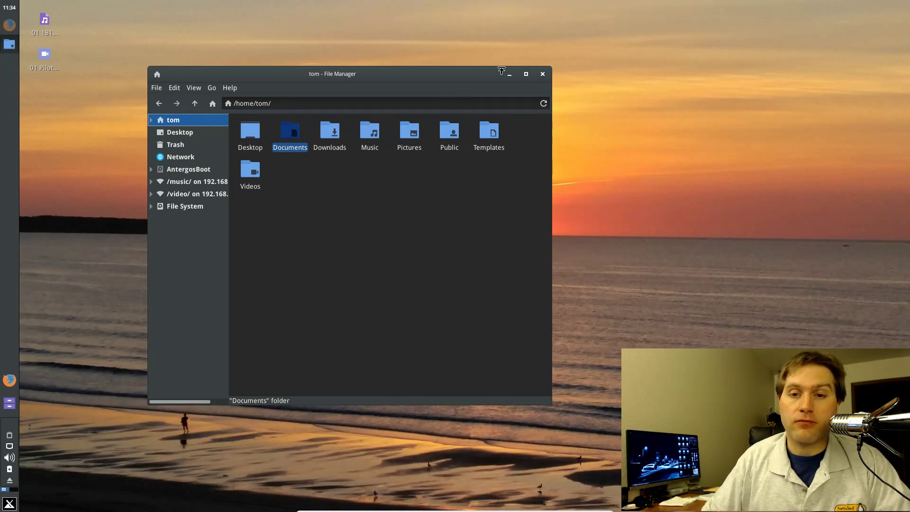
left_click(543, 75)
Look over the actions available on the empty desktop, open Desktop Settings, and move its window aside
right_click(576, 167)
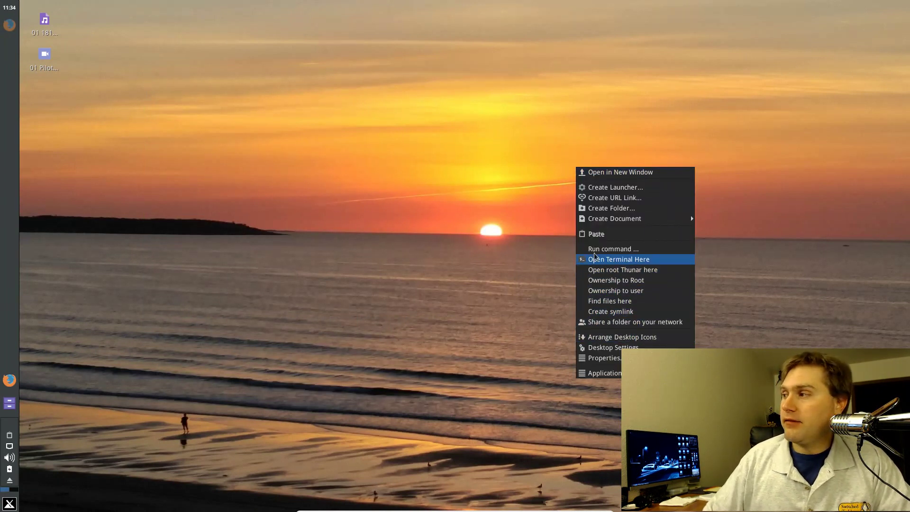
left_click(289, 290)
right_click(215, 201)
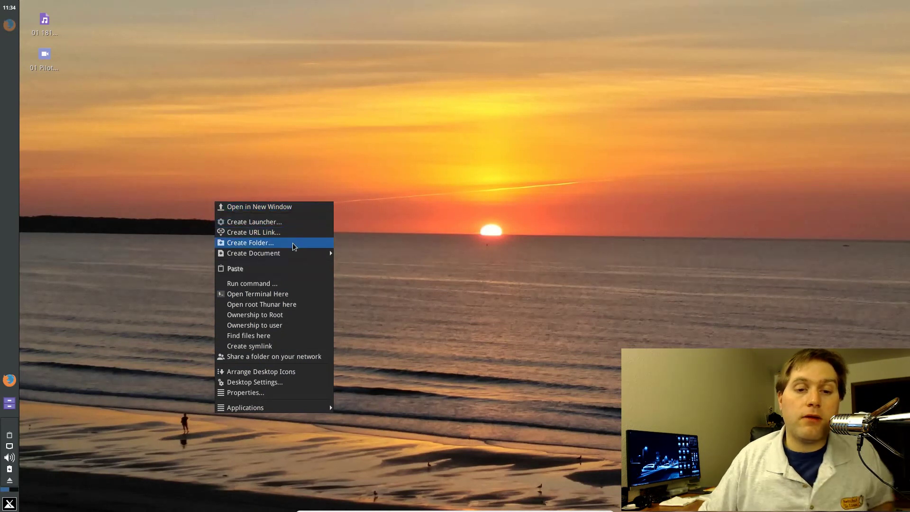
mouse_move(302, 253)
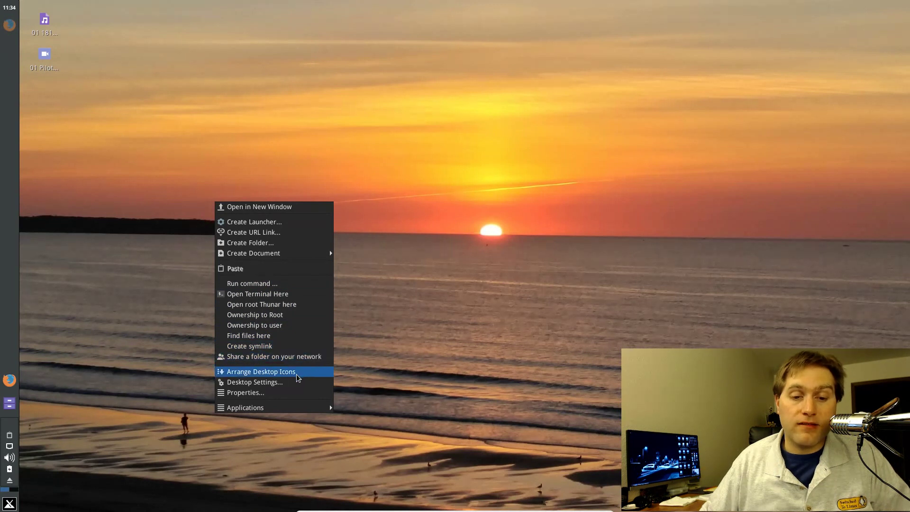
left_click(275, 382)
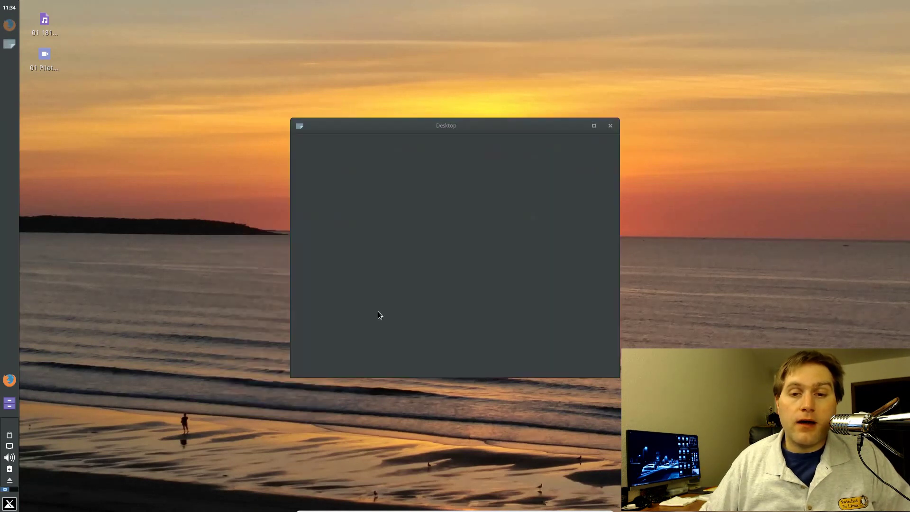
left_click_drag(529, 111, 621, 88)
Try the available wallpapers one after another, including the autumn lake, purple architecture, train platform, beach sunset, butterfly and rocky landscape
left_click(489, 189)
left_click(672, 222)
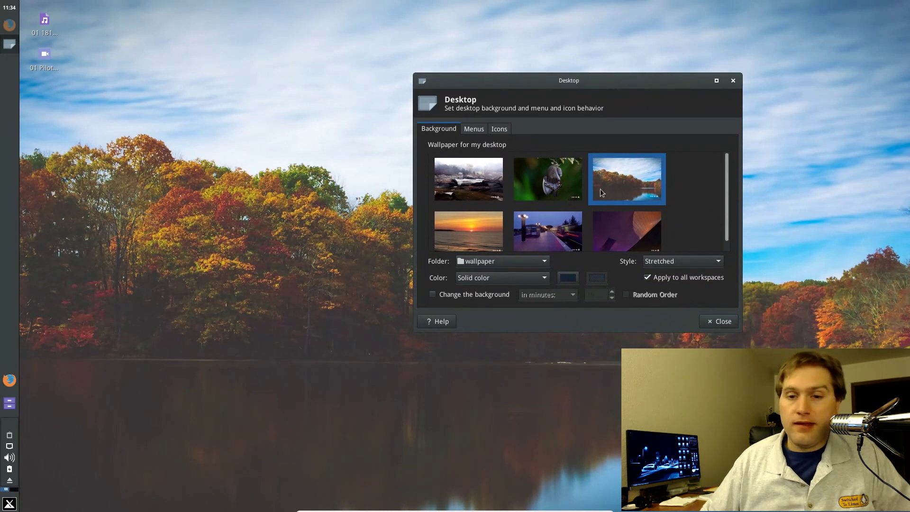
left_click(475, 221)
left_click(546, 223)
left_click(637, 227)
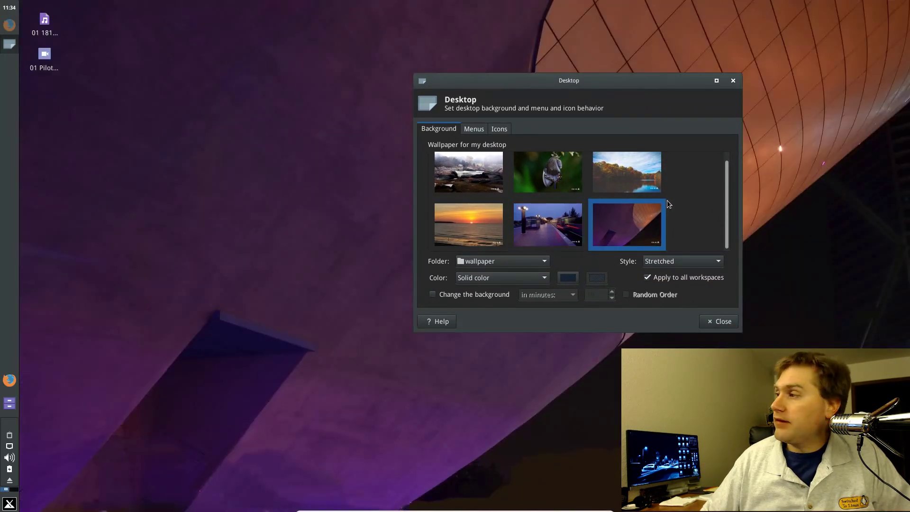
scroll(678, 217, "up", 1)
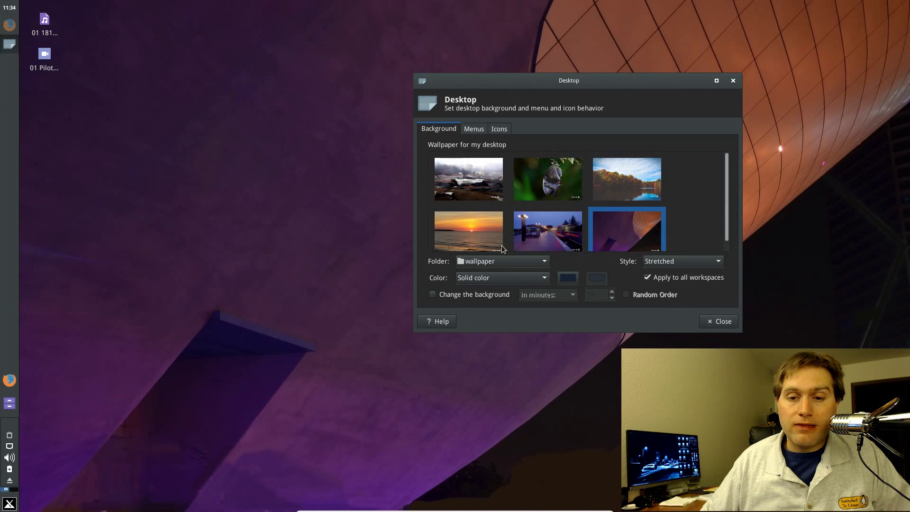
left_click(551, 229)
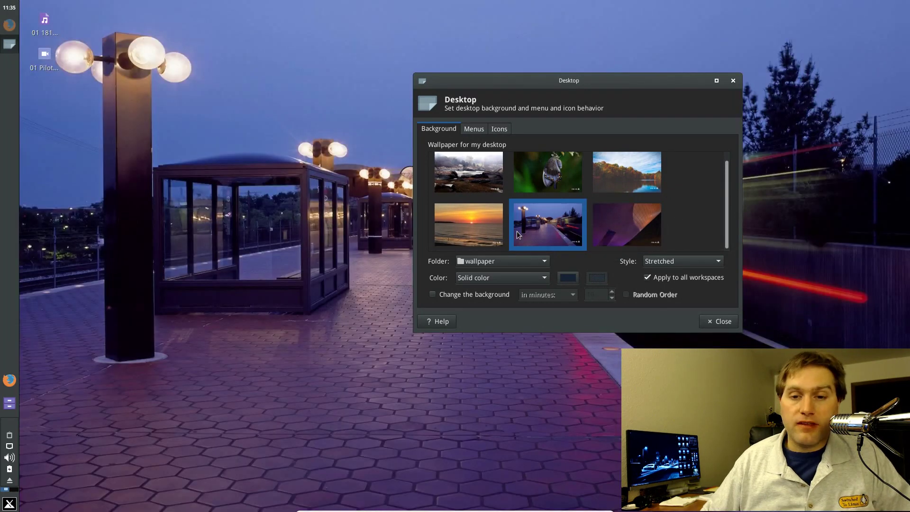
left_click(485, 228)
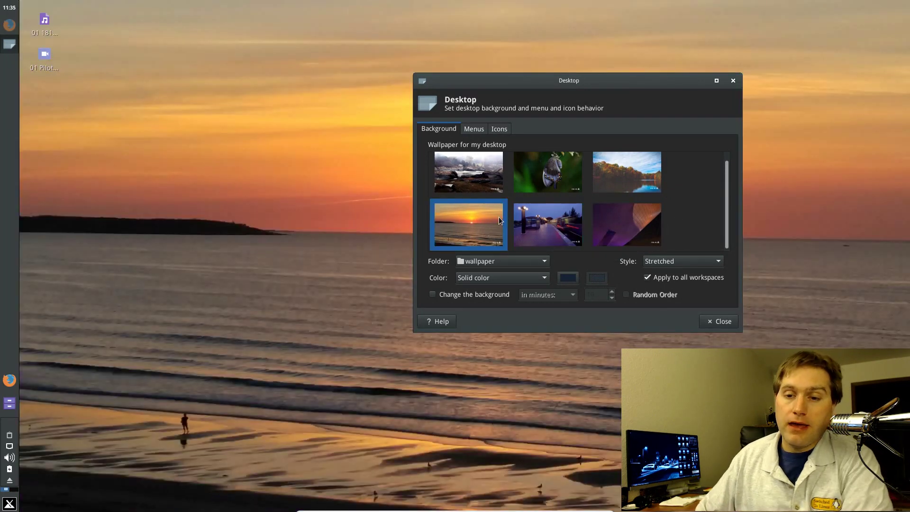
left_click(545, 227)
left_click(536, 175)
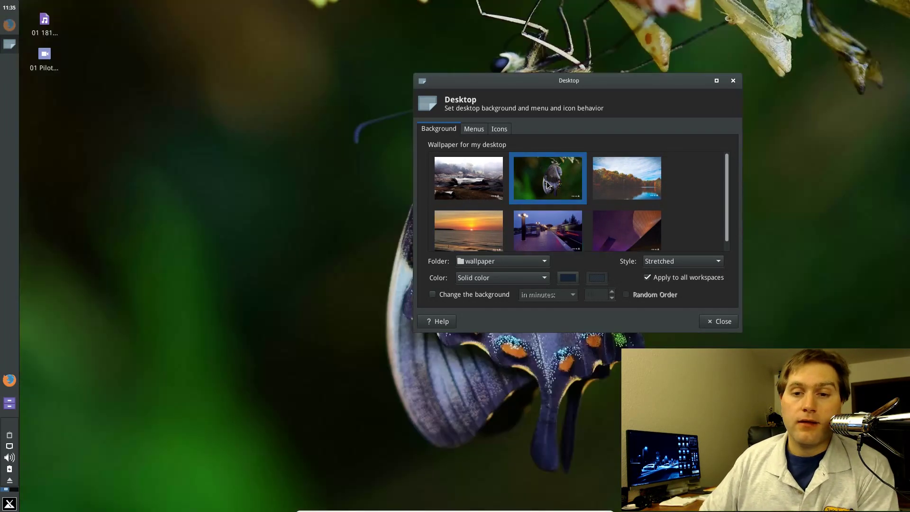
left_click(500, 189)
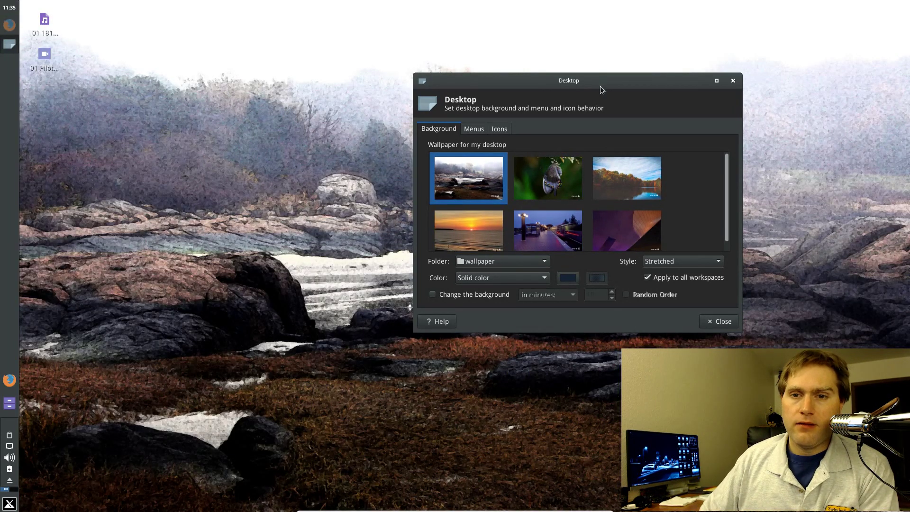
Reposition the Desktop settings window, set the autumn lake photo as wallpaper, and check it on another workspace
left_click_drag(600, 86, 535, 159)
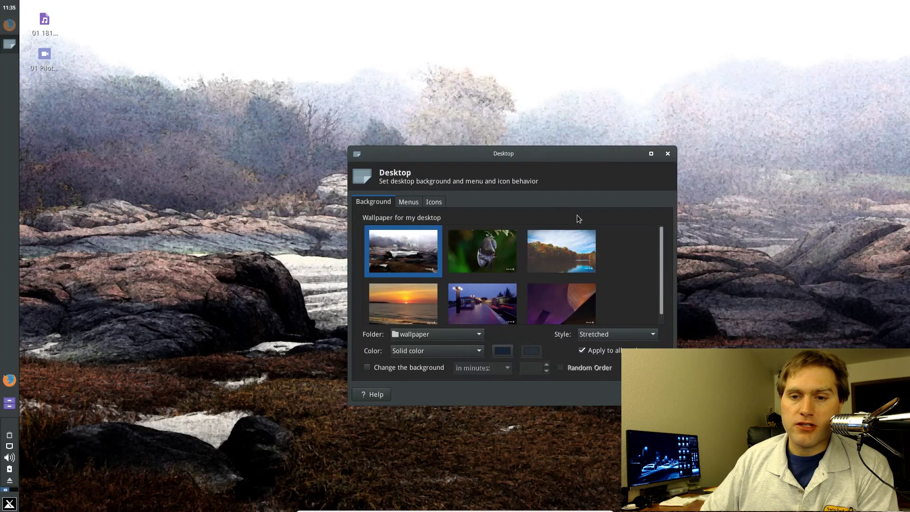
left_click(576, 251)
scroll(617, 260, "down", 1)
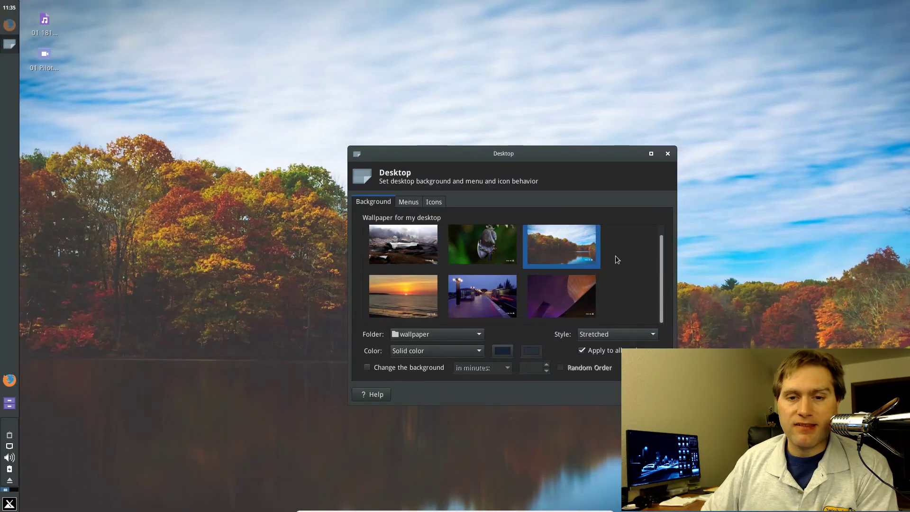
scroll(693, 286, "down", 1)
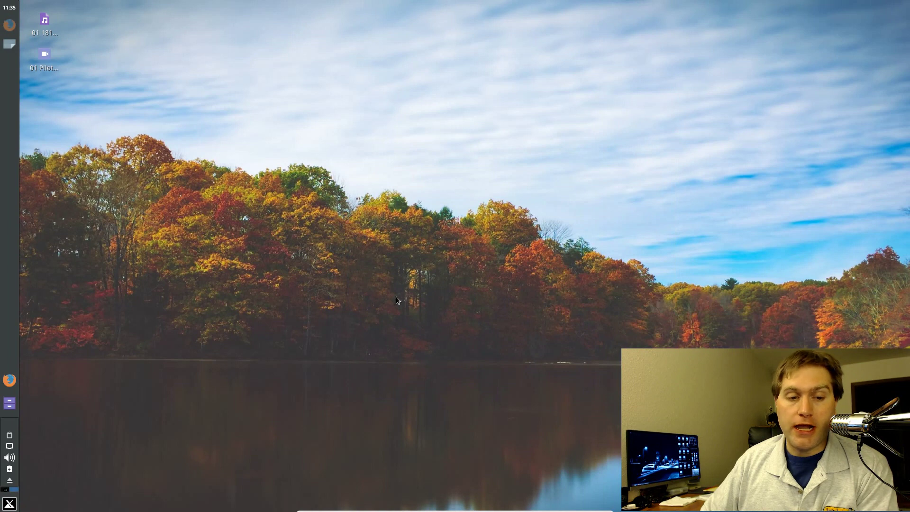
scroll(398, 300, "up", 1)
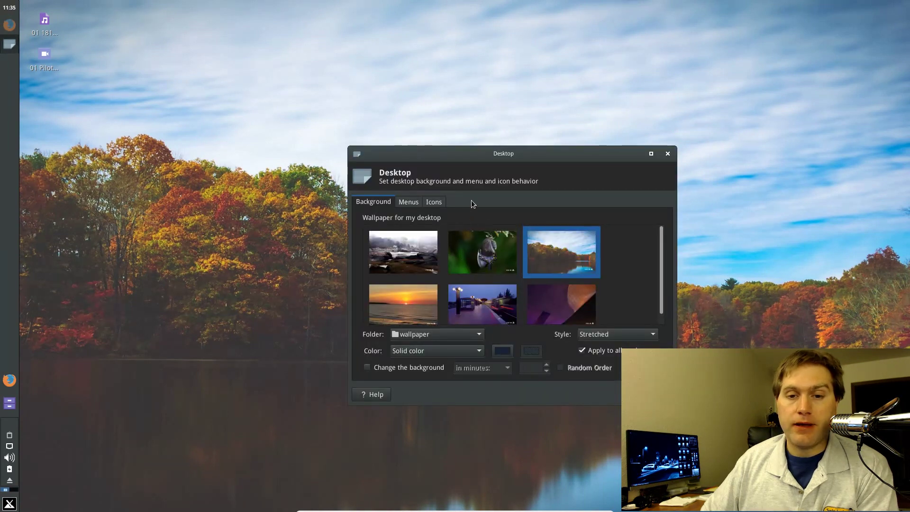
scroll(479, 201, "down", 2)
scroll(483, 201, "up", 2)
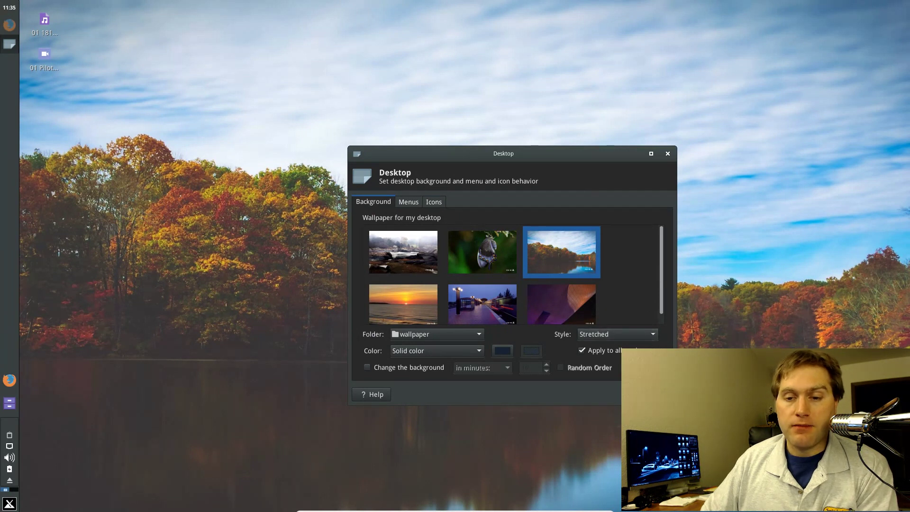
View the wallpaper folder choices while keeping the wallpaper folder selected, and show the desktop's Menus settings
left_click(467, 335)
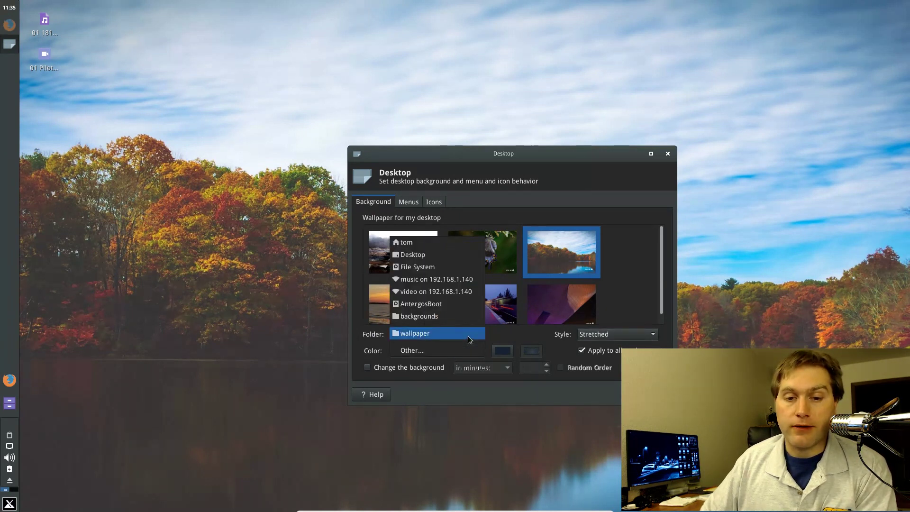
left_click(469, 334)
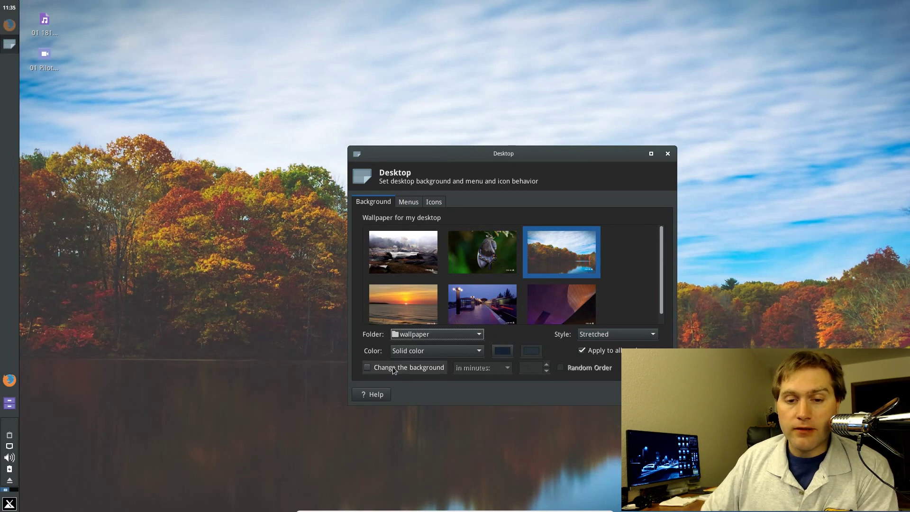
left_click(415, 203)
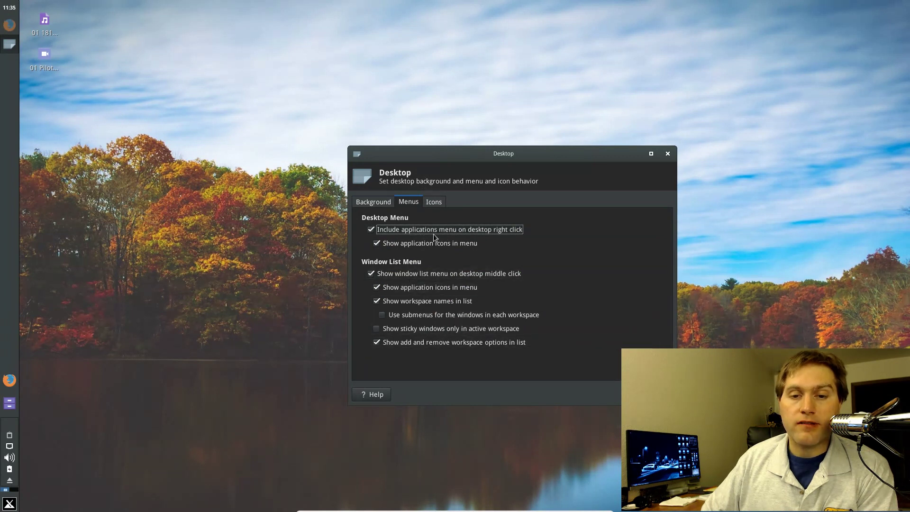
In the desktop's Icons settings, set the icon size to 64 and turn off Show thumbnails
left_click(436, 203)
double_click(407, 247)
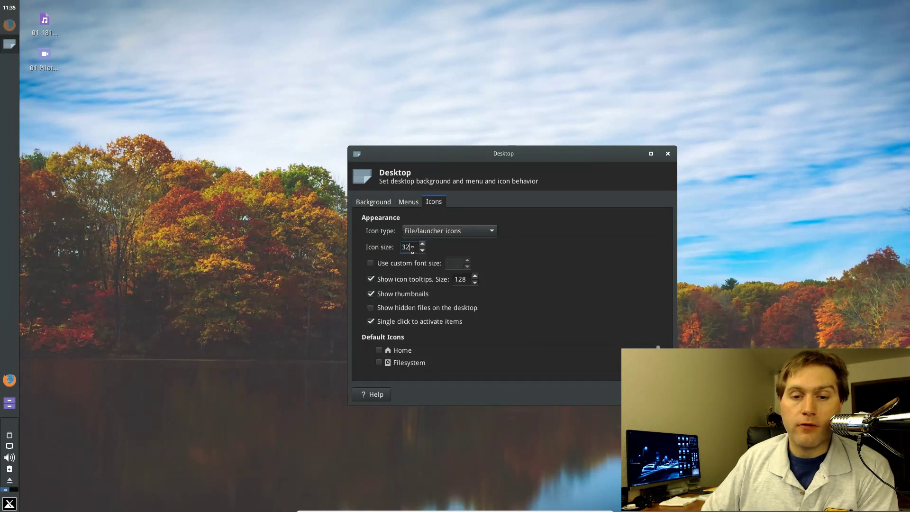
type("6")
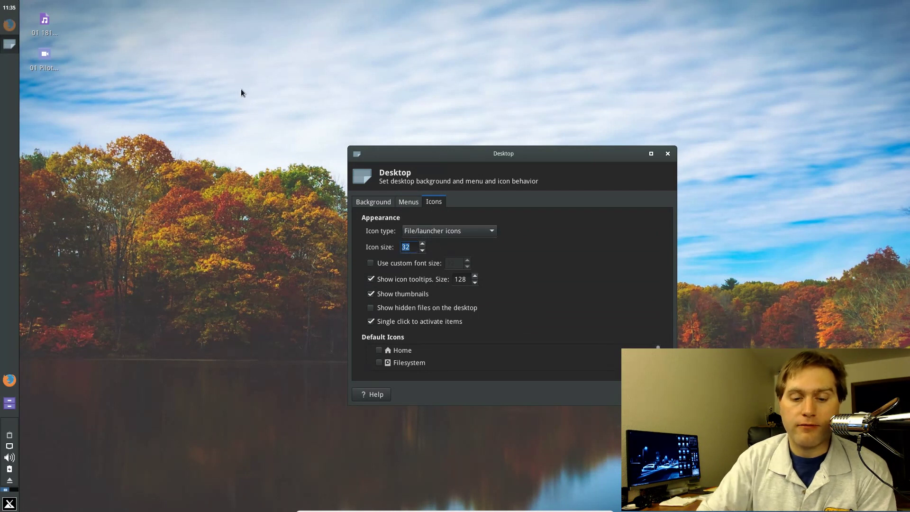
type("4")
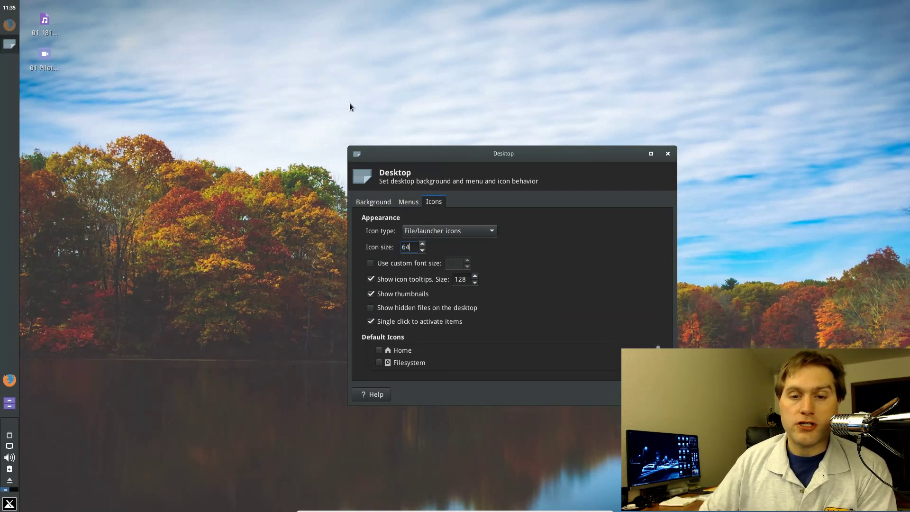
left_click(585, 289)
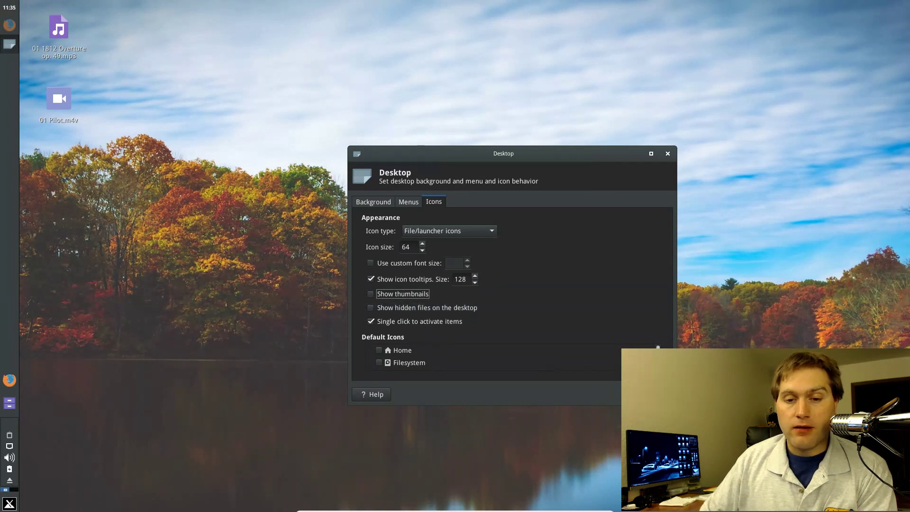
Enable the Home and Trash default icons on the desktop
left_click(379, 350)
scroll(378, 363, "down", 1)
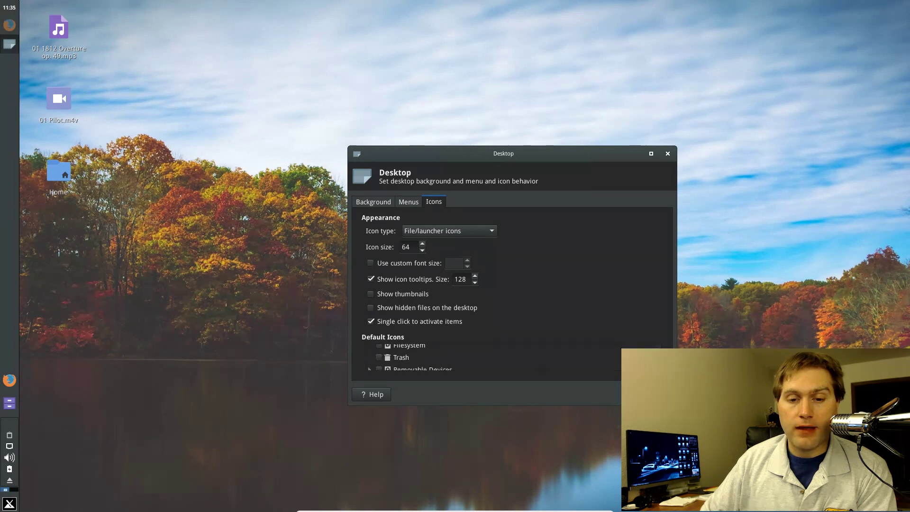
left_click(380, 358)
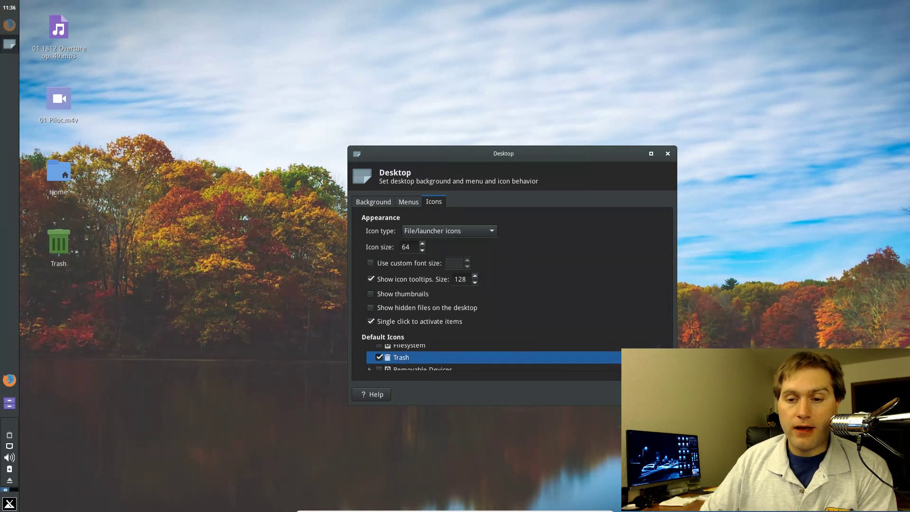
scroll(493, 357, "down", 1)
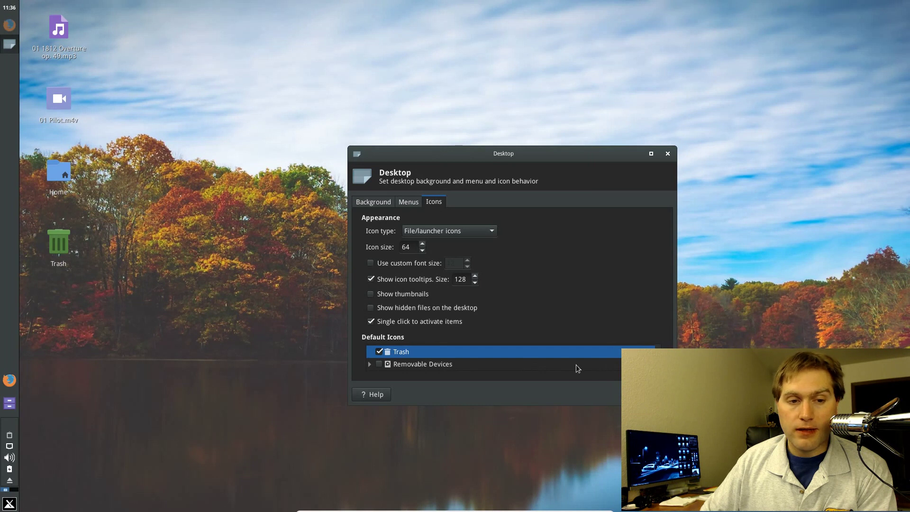
Try showing Removable Devices on the desktop, leaving that default icon turned off
left_click(379, 364)
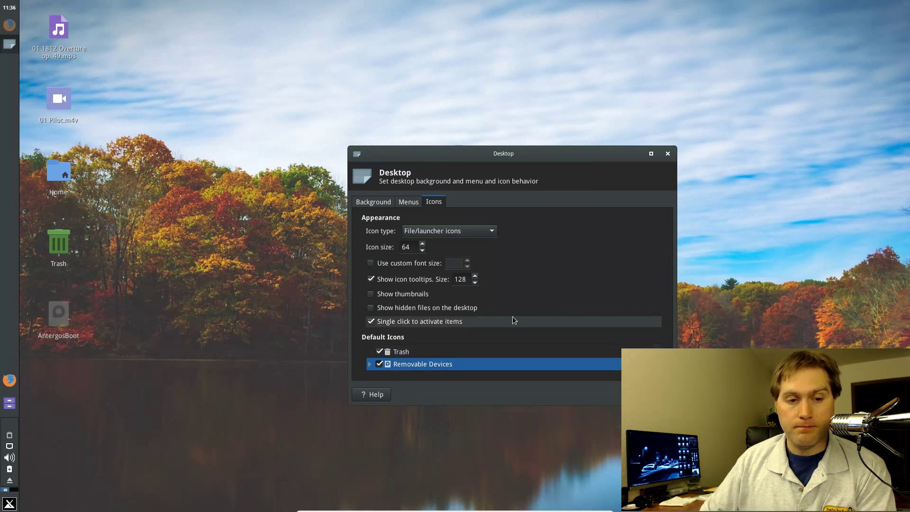
left_click(379, 365)
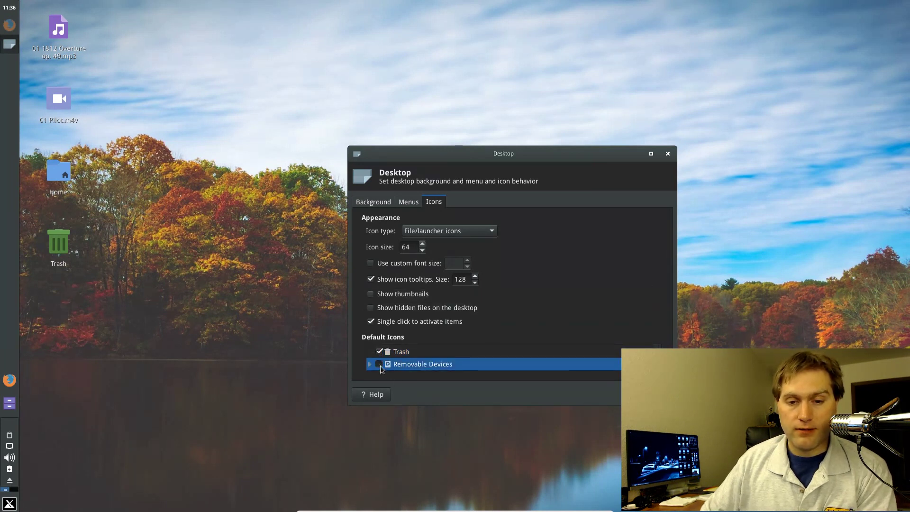
left_click(379, 365)
left_click(379, 365)
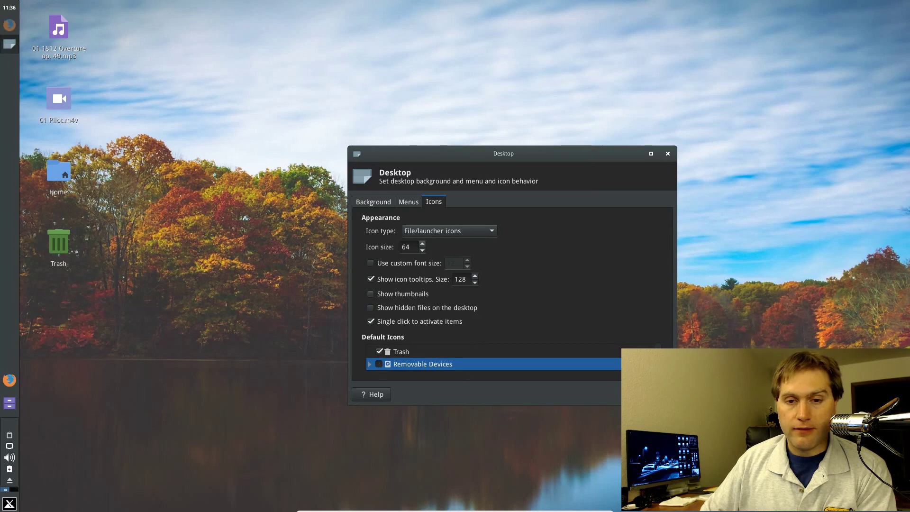
Close the desktop settings and arrange the desktop icons in one column with Home and Trash above the music and video files
left_click(653, 394)
left_click_drag(127, 35, 172, 213)
left_click(107, 192)
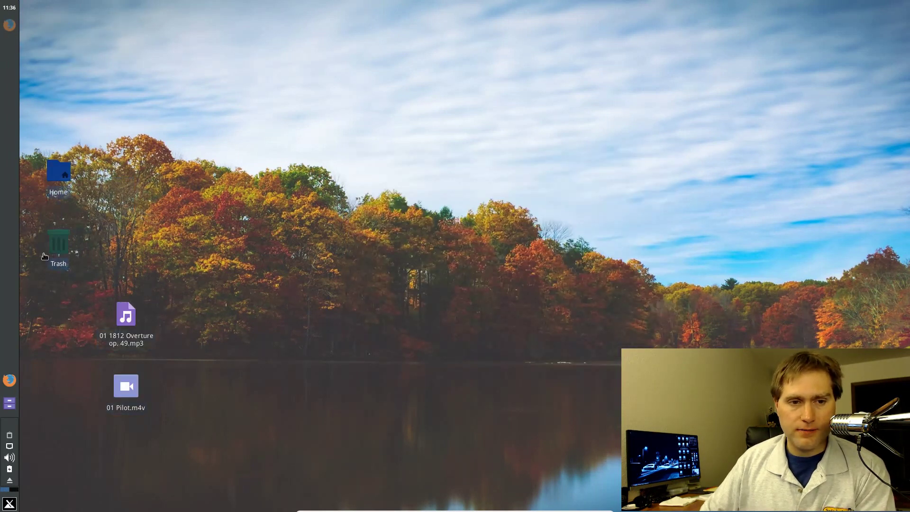
left_click_drag(60, 187, 46, 39)
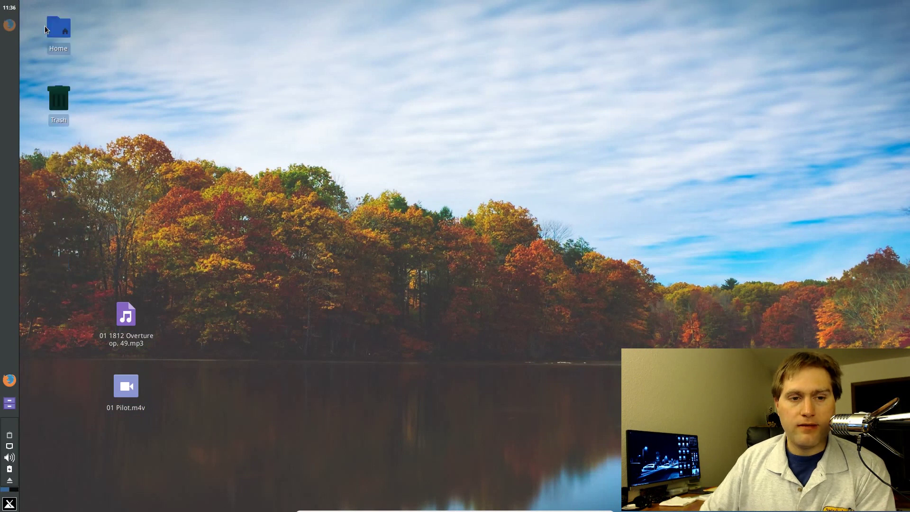
left_click_drag(149, 326, 67, 438)
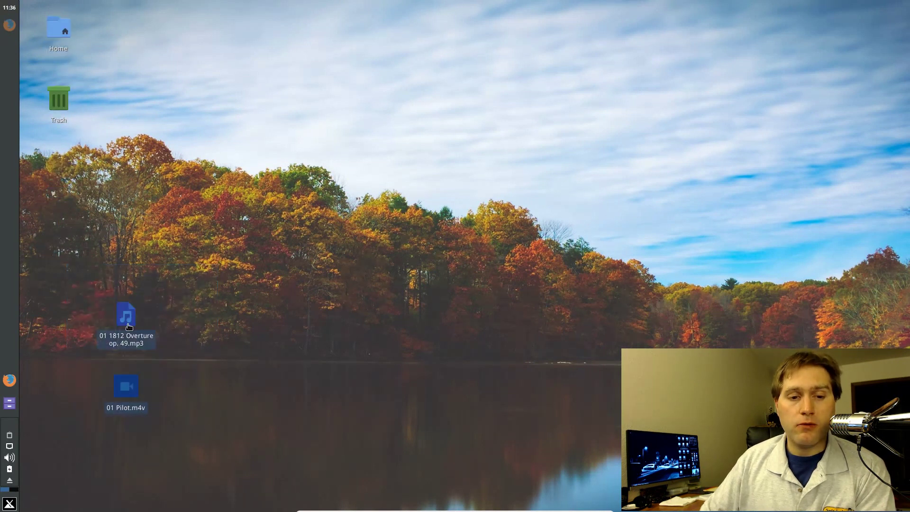
left_click_drag(128, 326, 60, 183)
left_click(193, 237)
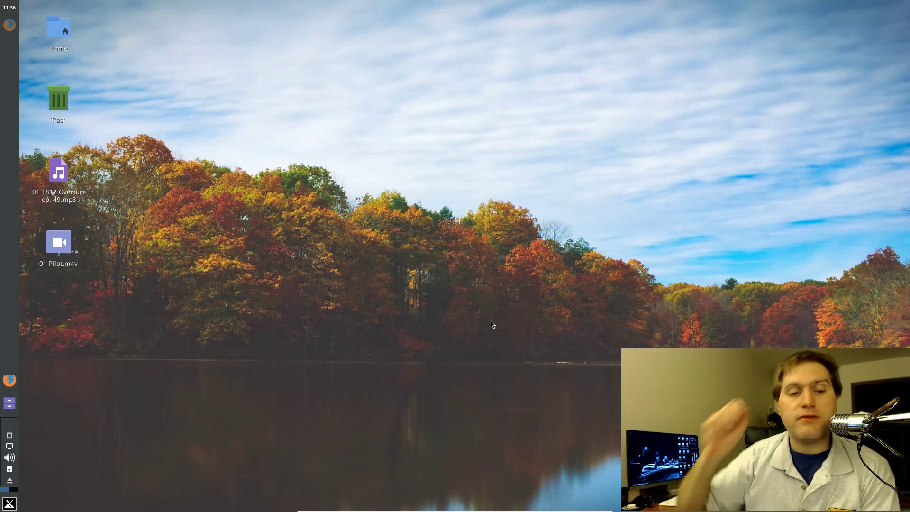
Open the Appearance settings from the Settings category of the applications list
left_click(9, 504)
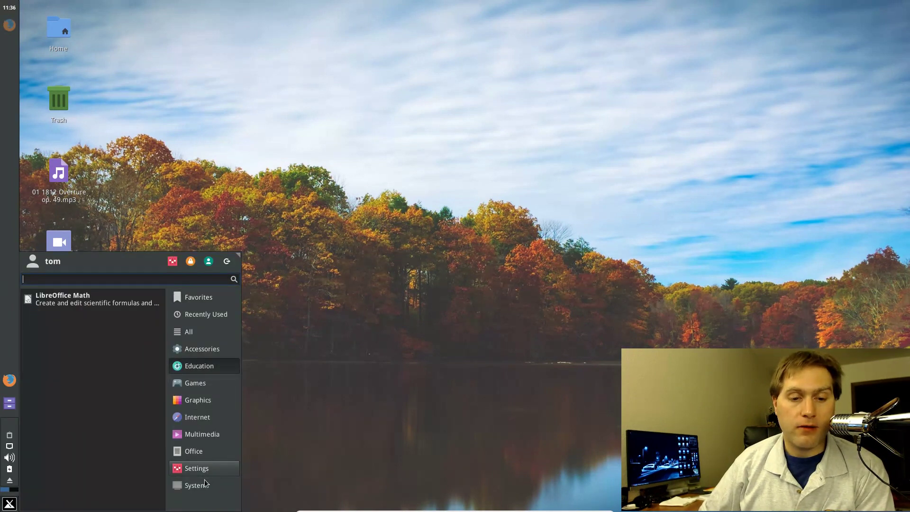
mouse_move(203, 473)
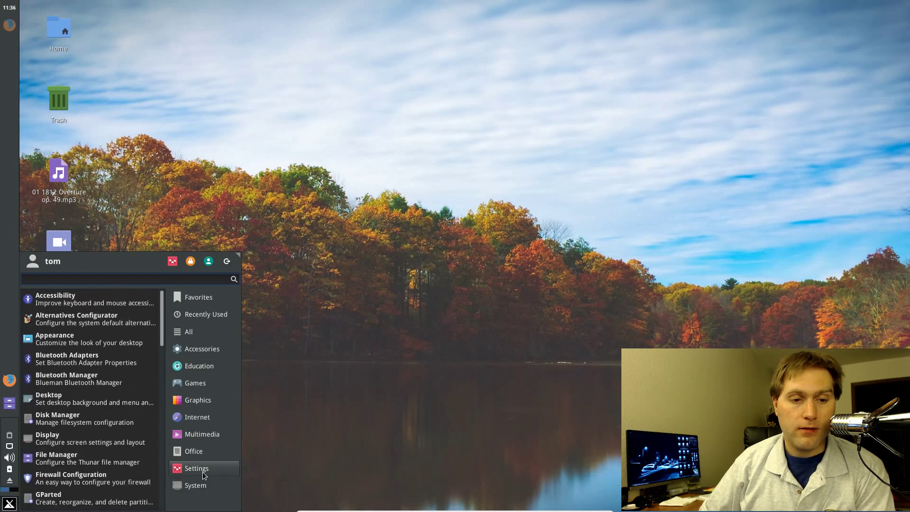
left_click(47, 338)
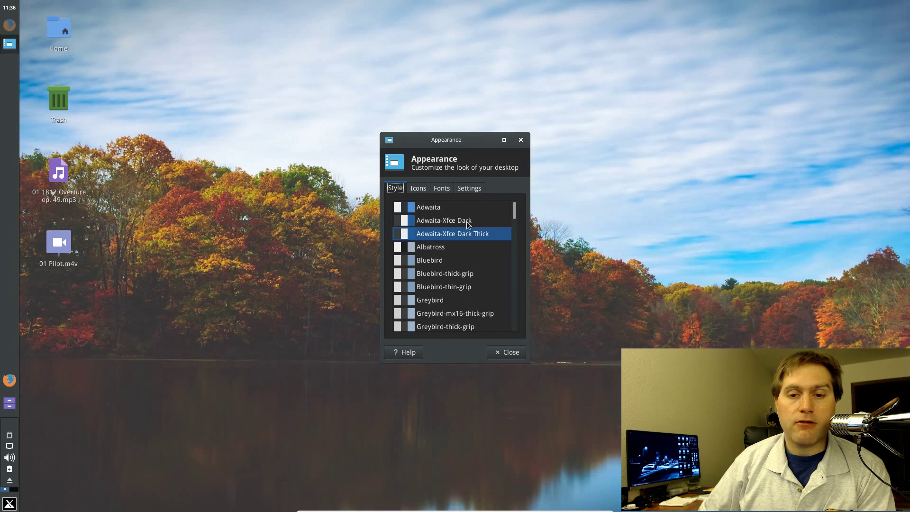
Try several Bluebird and Greybird styles for the desktop's look
left_click(437, 264)
left_click(441, 274)
left_click(441, 287)
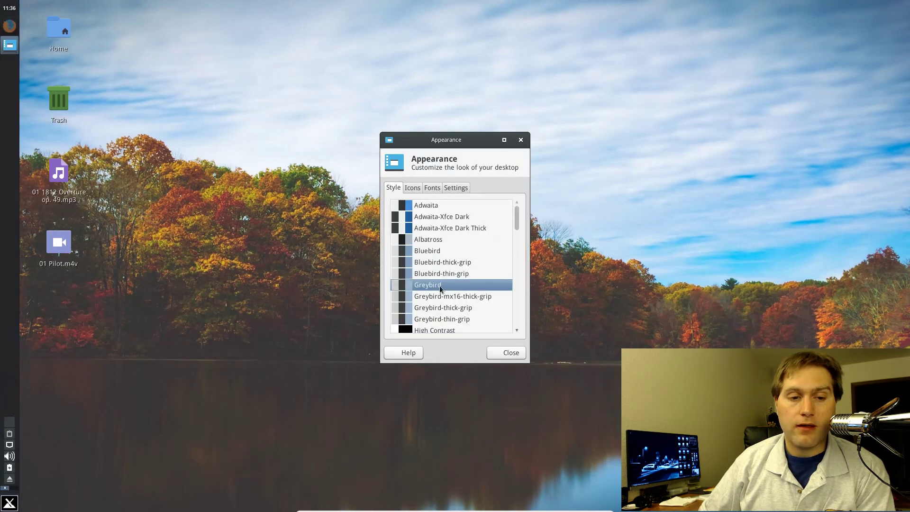
left_click(431, 252)
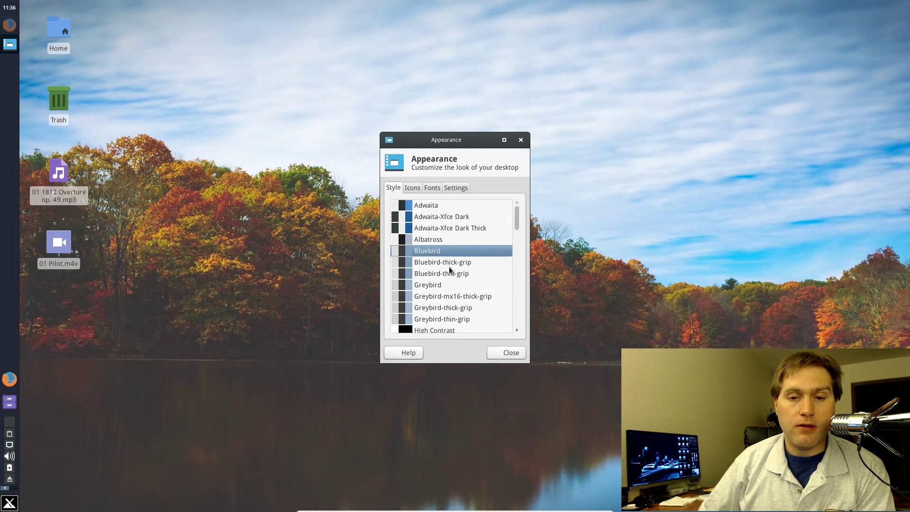
Try the Mediterranean styles, including MediterraneanDark, MediterraneanDarkest, MediterraneanGrayDark, MediterraneanTribute and MediterraneanTributeDark
scroll(448, 273, "down", 3)
left_click(450, 294)
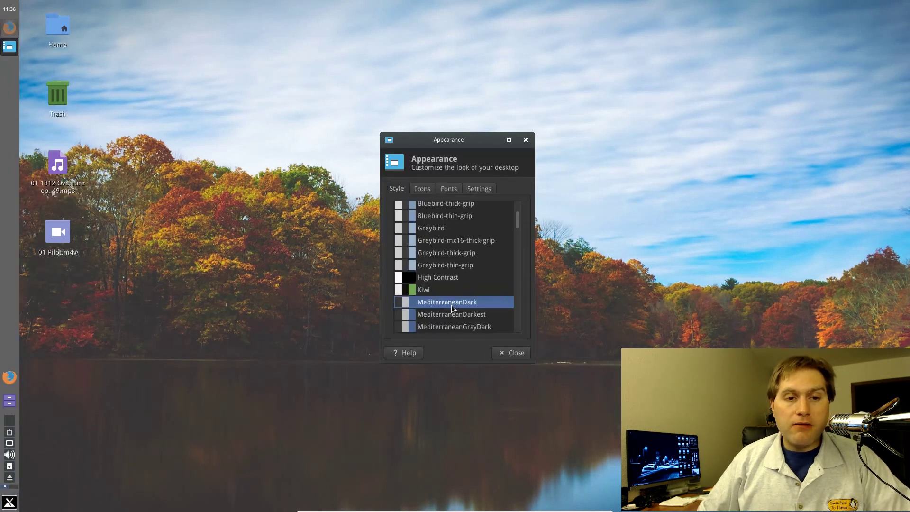
left_click(442, 315)
left_click(445, 325)
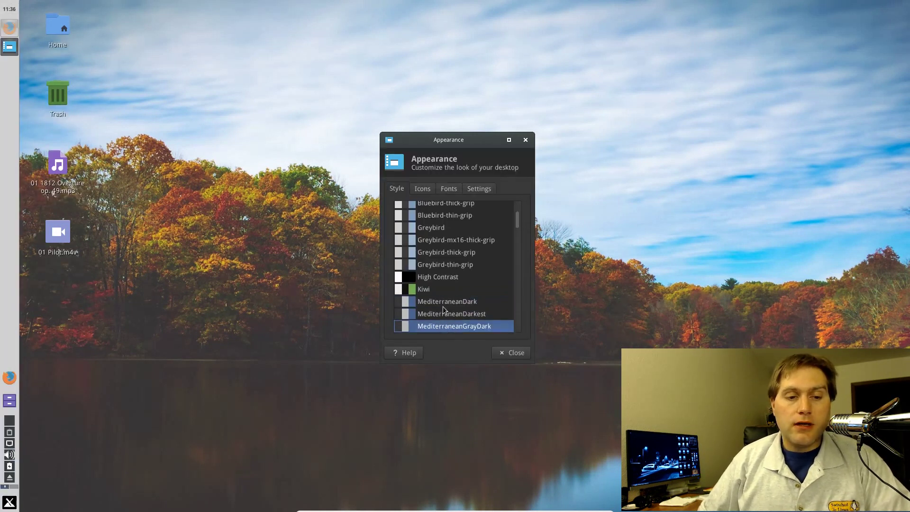
scroll(446, 304, "down", 3)
left_click(436, 293)
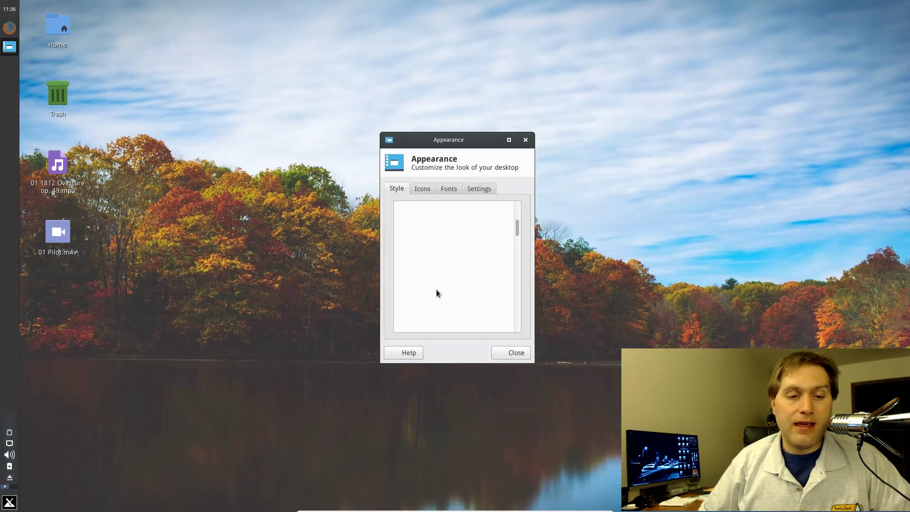
scroll(439, 296, "down", 2)
left_click(438, 289)
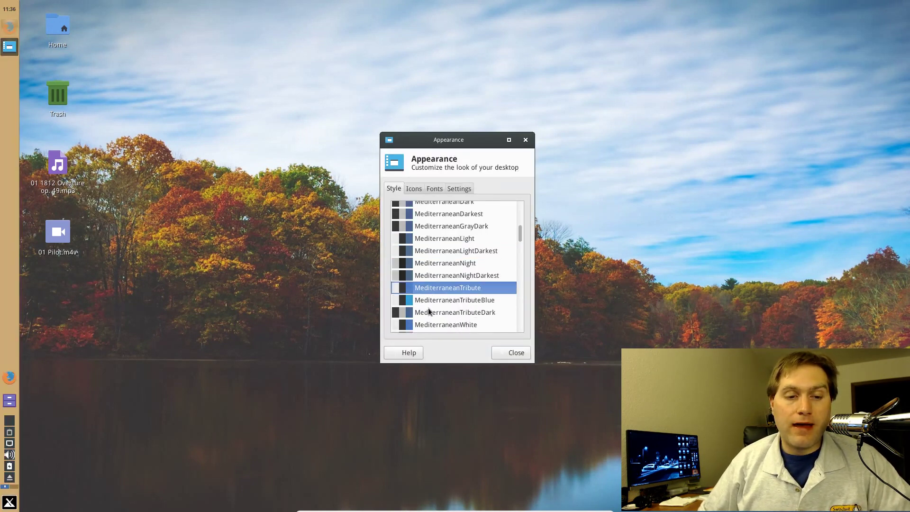
left_click(429, 312)
Try Adwaita-Xfce Dark and set the style back to Adwaita-Xfce Dark Thick
scroll(445, 313, "up", 3)
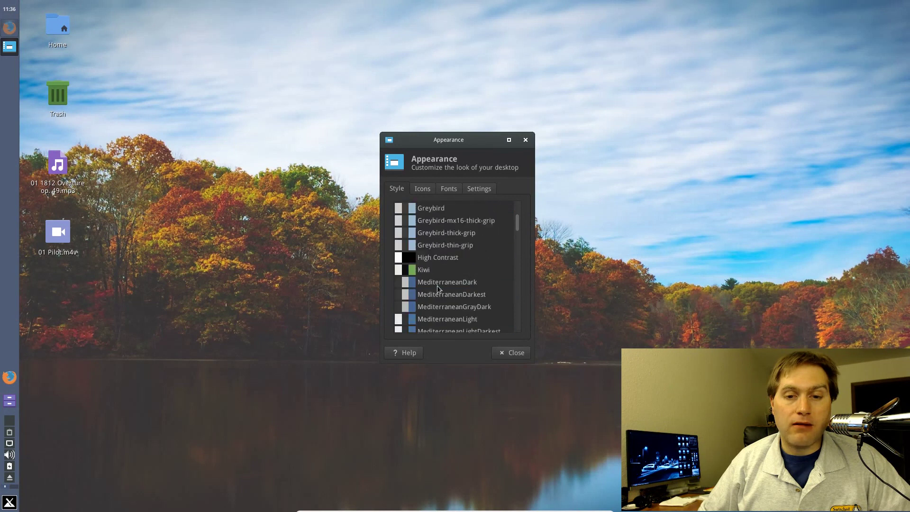
scroll(437, 286, "up", 3)
left_click(439, 220)
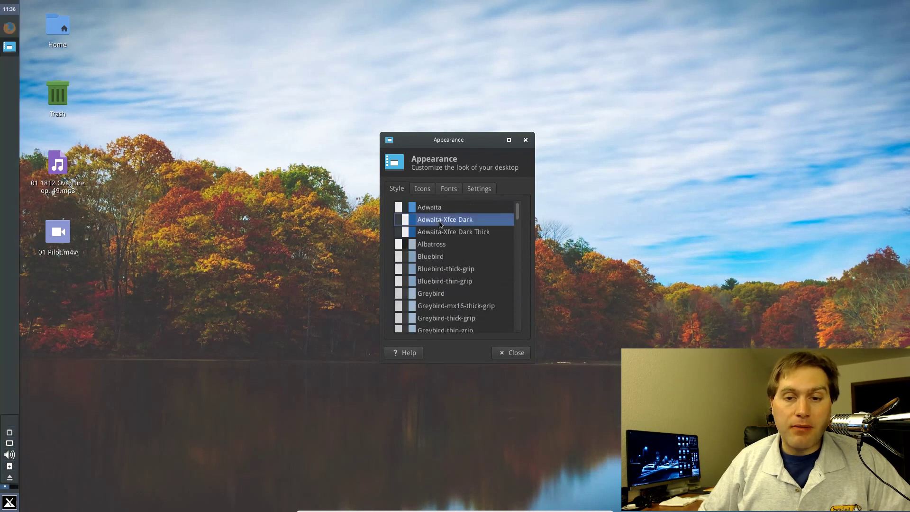
left_click(448, 235)
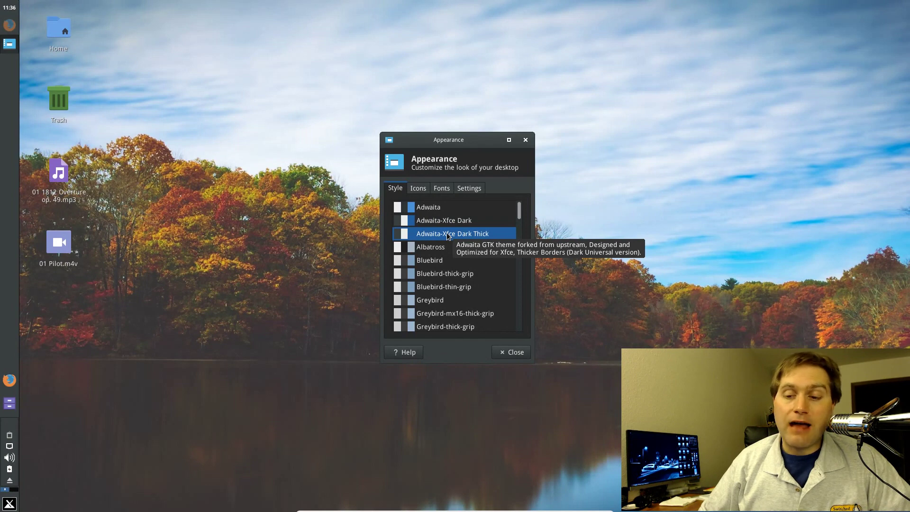
Show the icon themes and try GNOME, HighContrast, Papirus Dark GTK and Tango
left_click(418, 189)
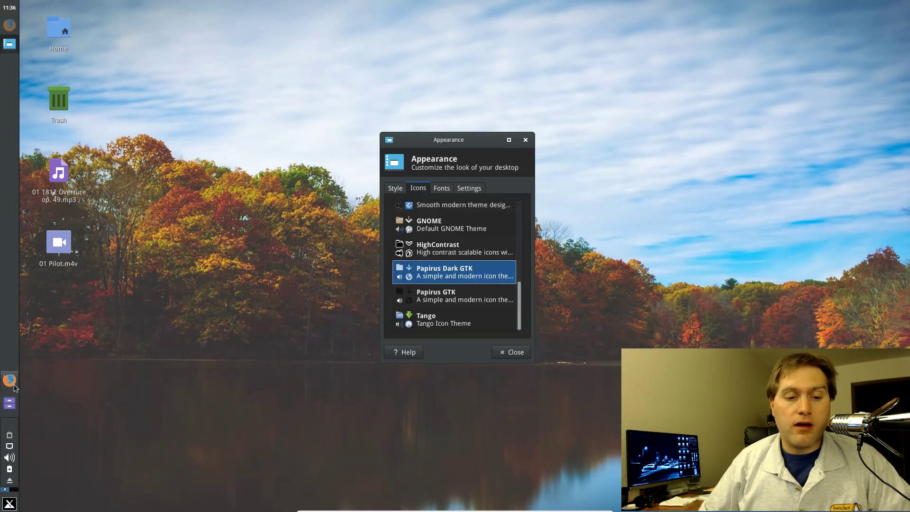
left_click(10, 504)
left_click(10, 504)
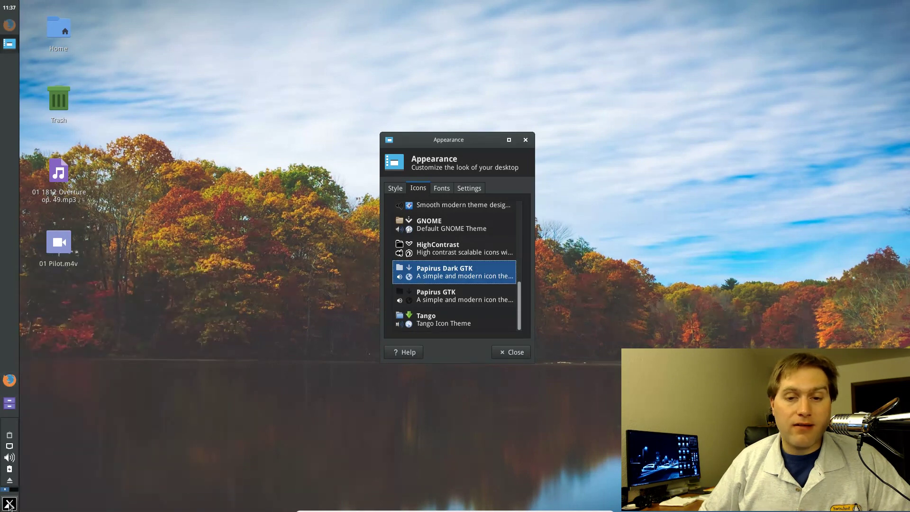
left_click(442, 228)
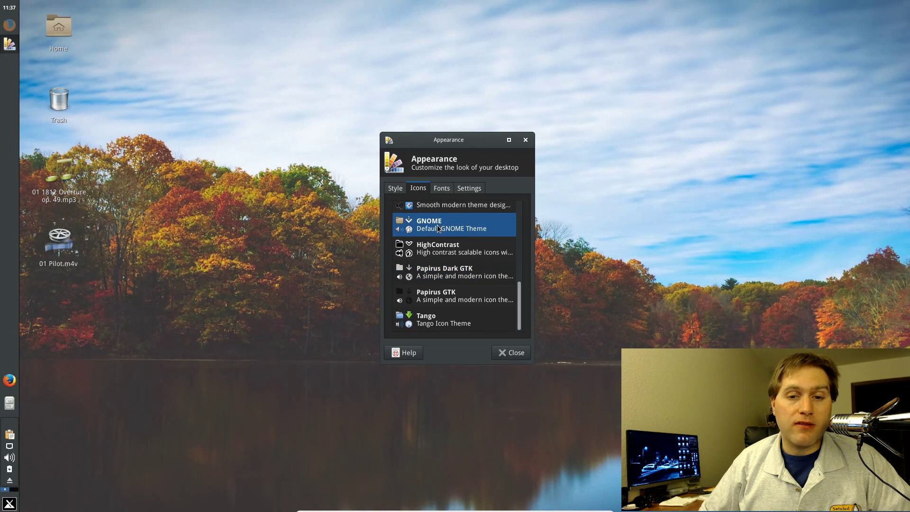
left_click(431, 252)
left_click(437, 275)
left_click(440, 320)
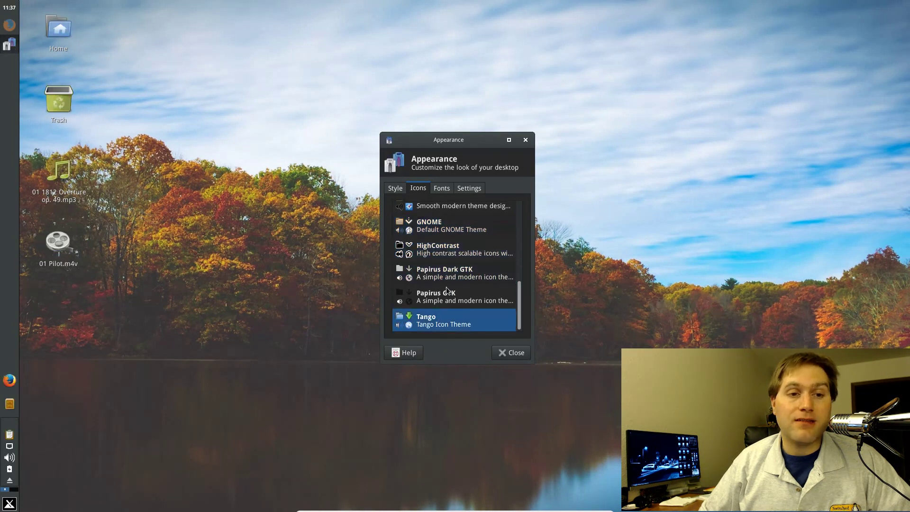
Try the elementary Xubuntu dark, Faenza-Ambiance and Faenza icon themes
scroll(456, 274, "up", 10)
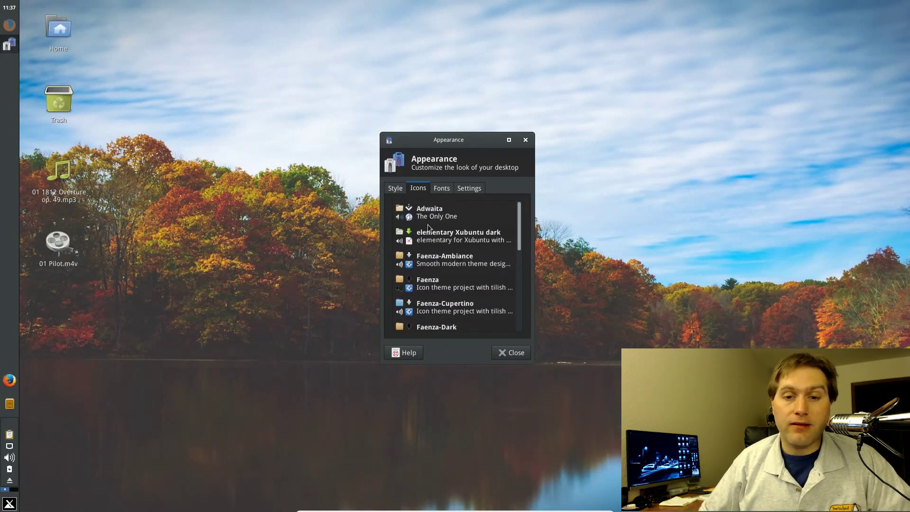
left_click(428, 224)
left_click(429, 239)
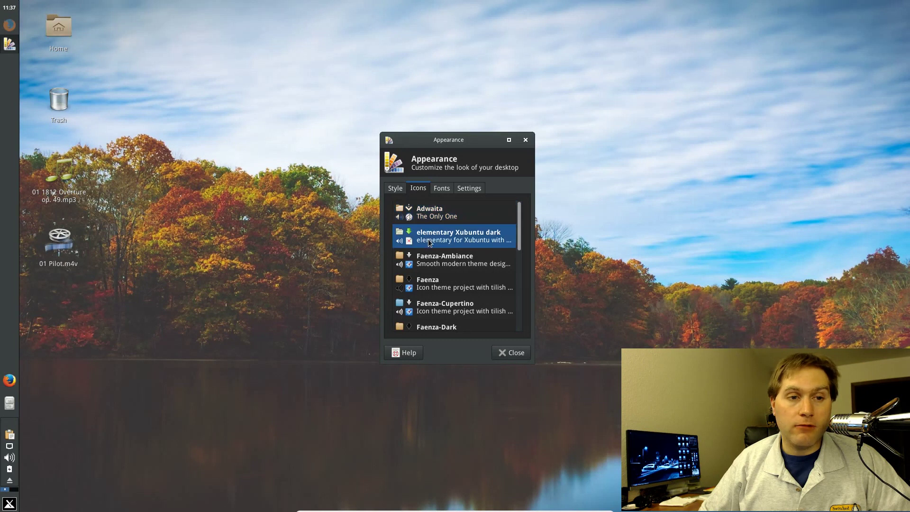
left_click(430, 263)
left_click(433, 290)
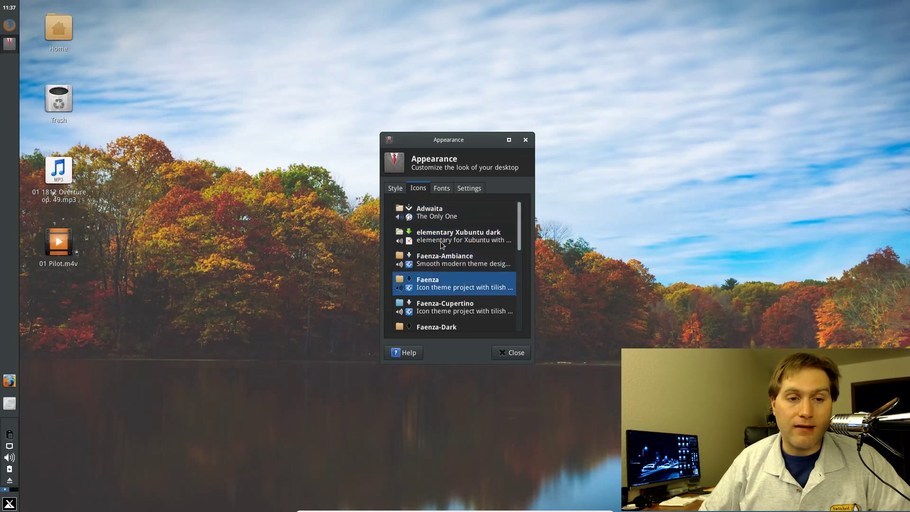
Try the Faenza-Cupertino and Faenza-Dark icon themes, and apply Faenza-Darkest
scroll(434, 285, "down", 1)
left_click(432, 292)
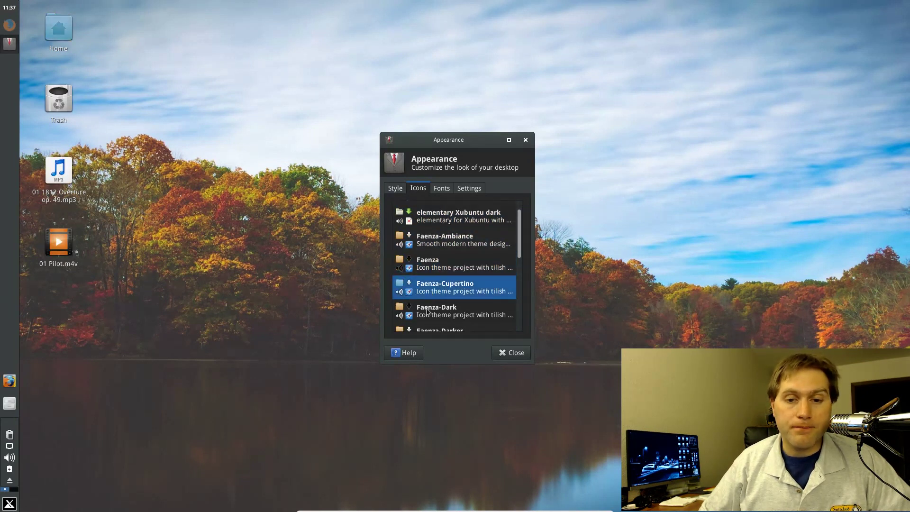
left_click(427, 311)
scroll(427, 311, "down", 5)
left_click(456, 256)
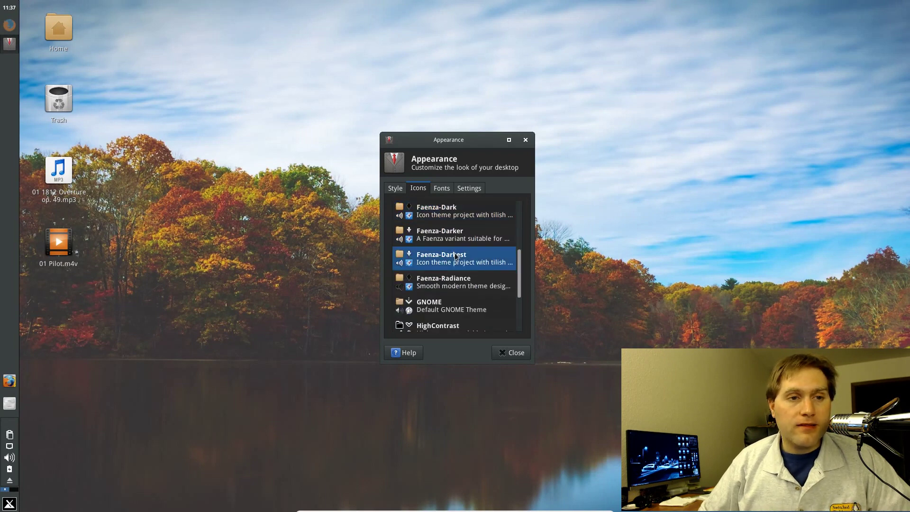
Try the Faenza-Radiance and GNOME icon themes, apply Tango and view its icons in the application menu
left_click(448, 280)
left_click(433, 303)
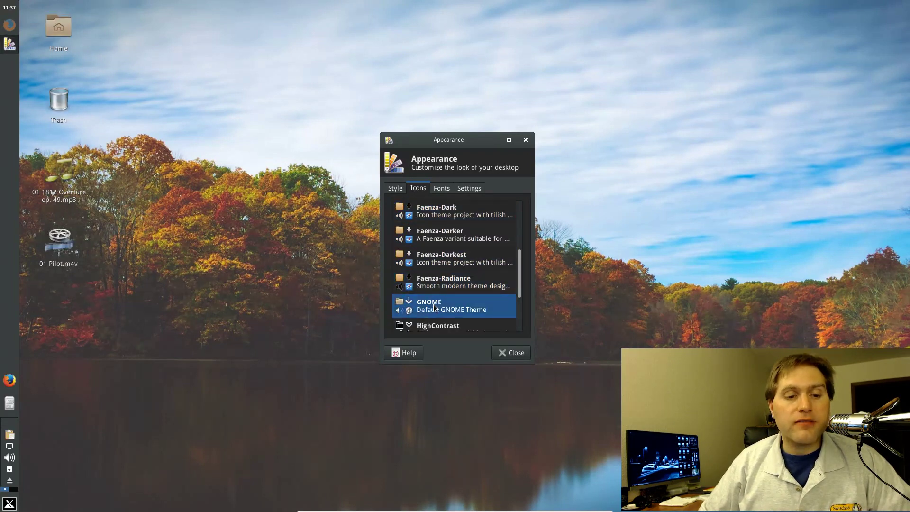
scroll(433, 303, "down", 4)
left_click(439, 323)
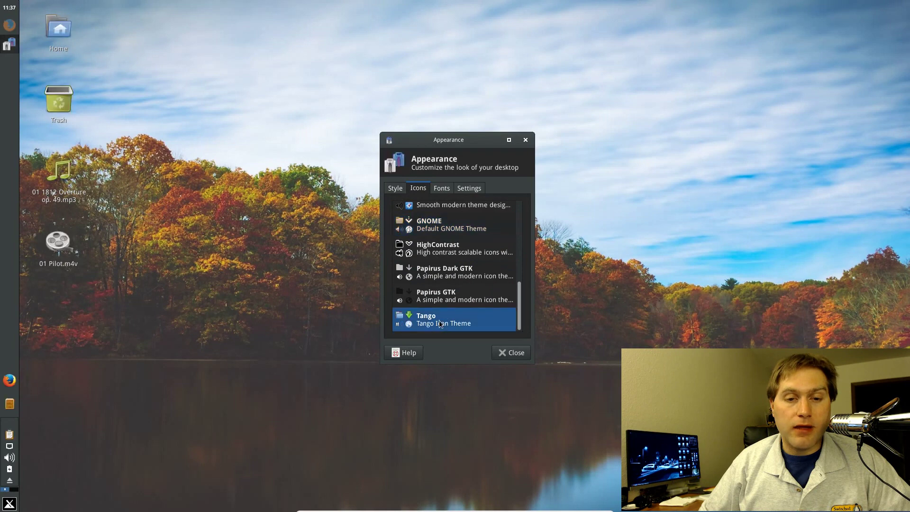
left_click(10, 504)
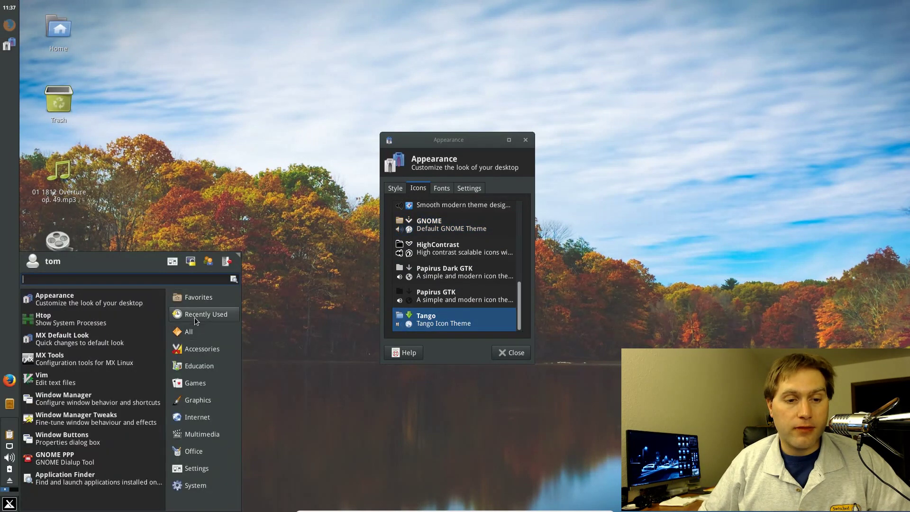
left_click(296, 195)
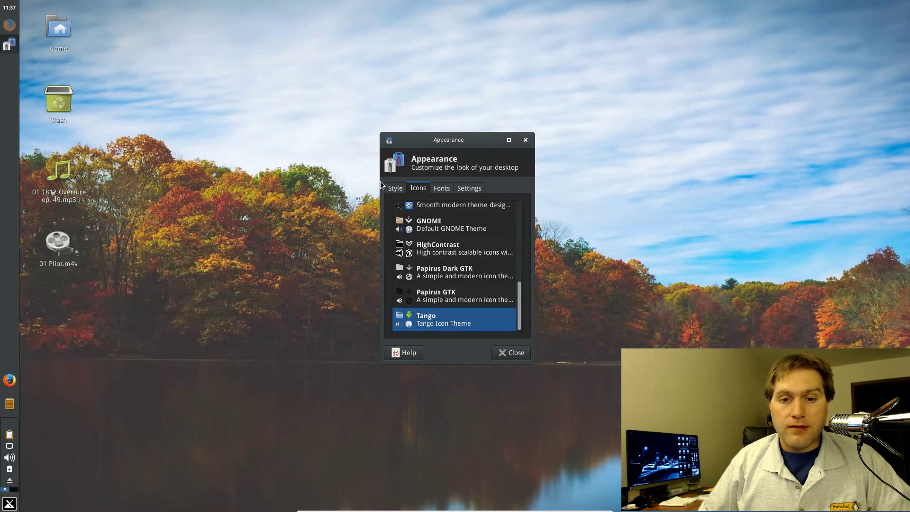
Review the appearance font options, general settings and toolbar style choices, and close the appearance settings
left_click(442, 189)
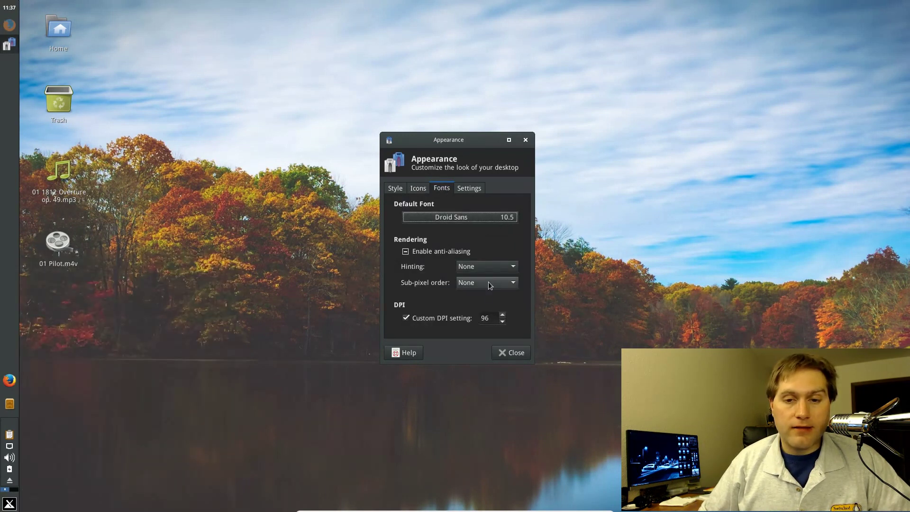
left_click(470, 189)
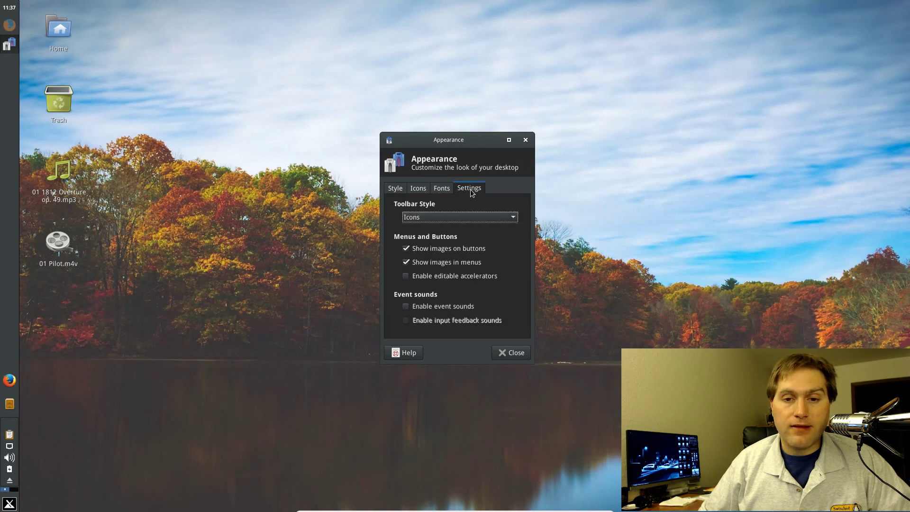
left_click(508, 217)
left_click(508, 217)
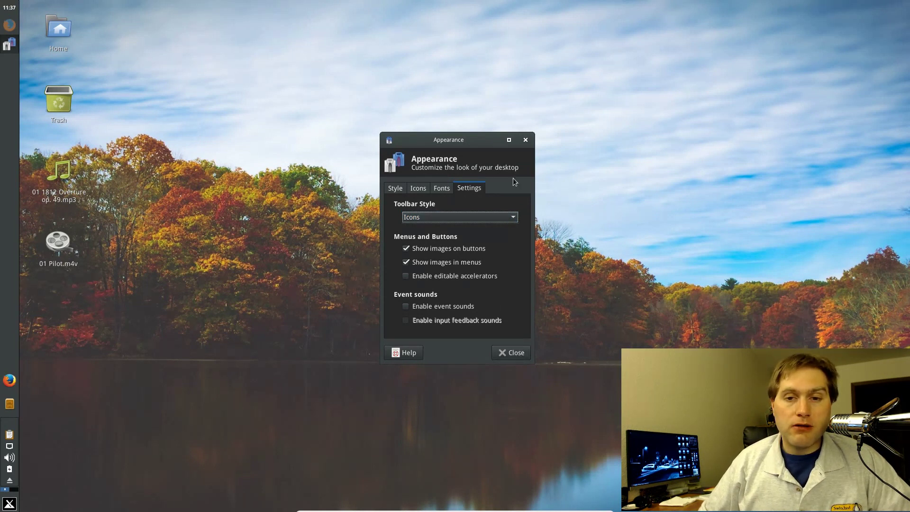
left_click(513, 357)
Show the recently used applications in the application menu, resize the menu and close it
left_click(9, 504)
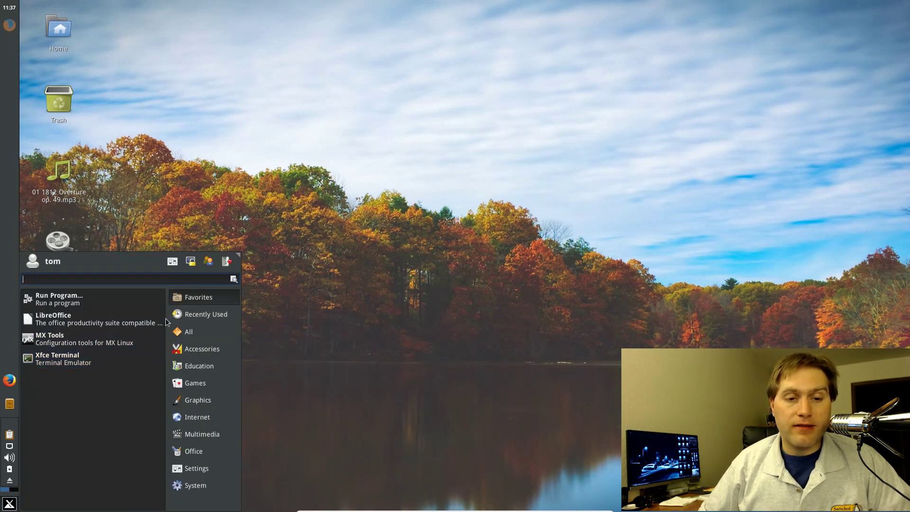
left_click(186, 316)
left_click_drag(234, 258, 288, 199)
left_click(430, 278)
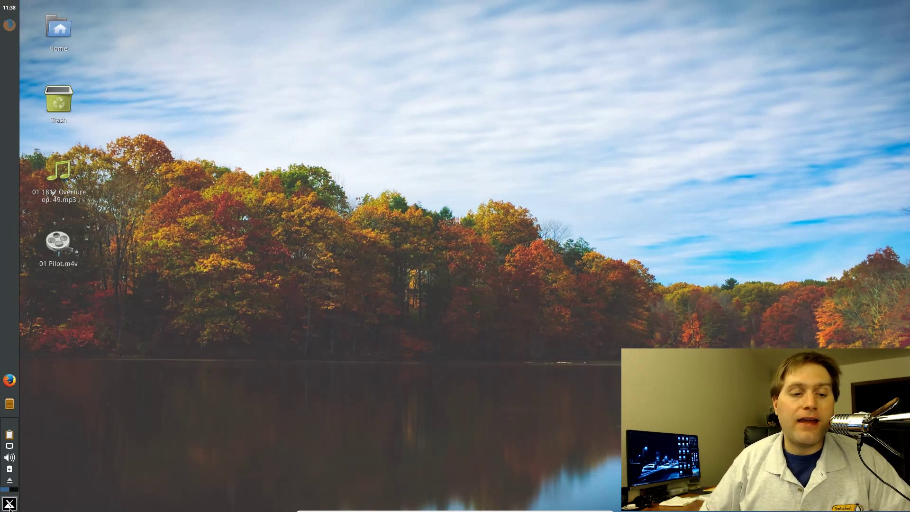
Open the preferences of the desktop panel and show its appearance settings
right_click(11, 249)
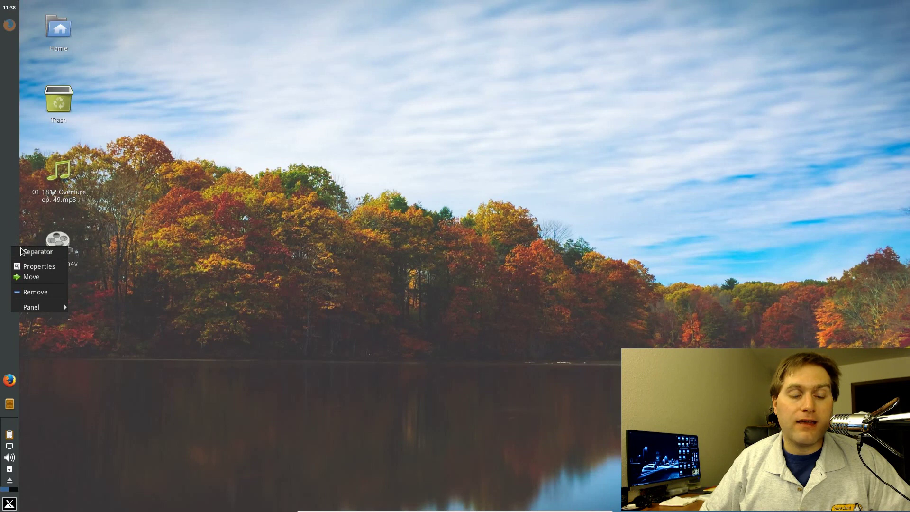
mouse_move(44, 310)
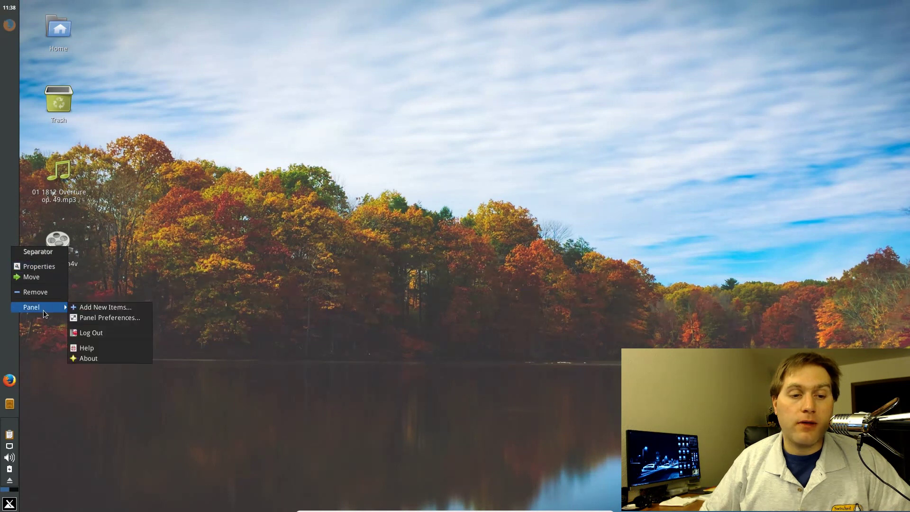
left_click(113, 317)
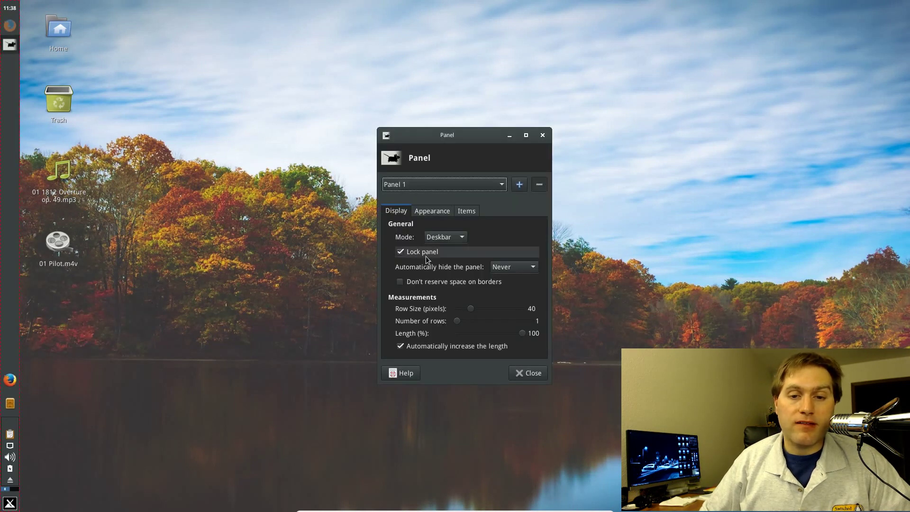
left_click(441, 211)
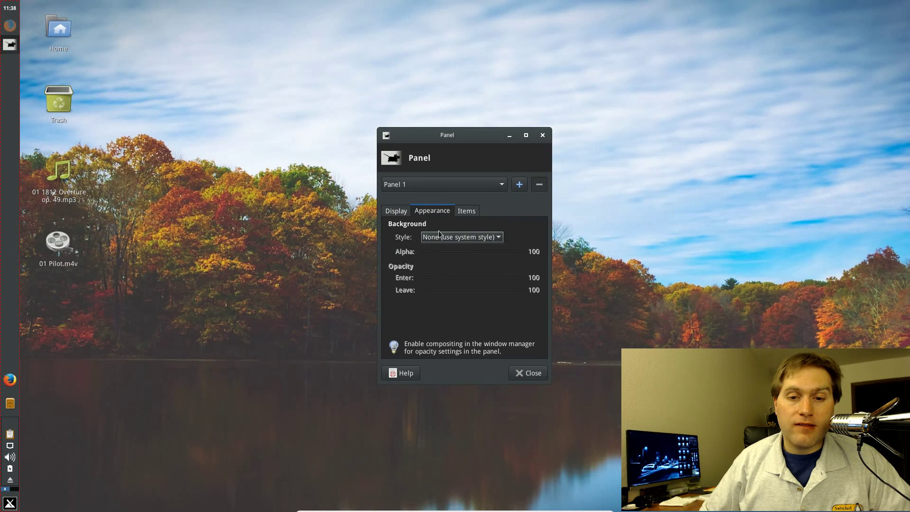
Try the Solid color and Background image styles for the panel and restore None (use system style)
left_click(486, 237)
left_click(479, 246)
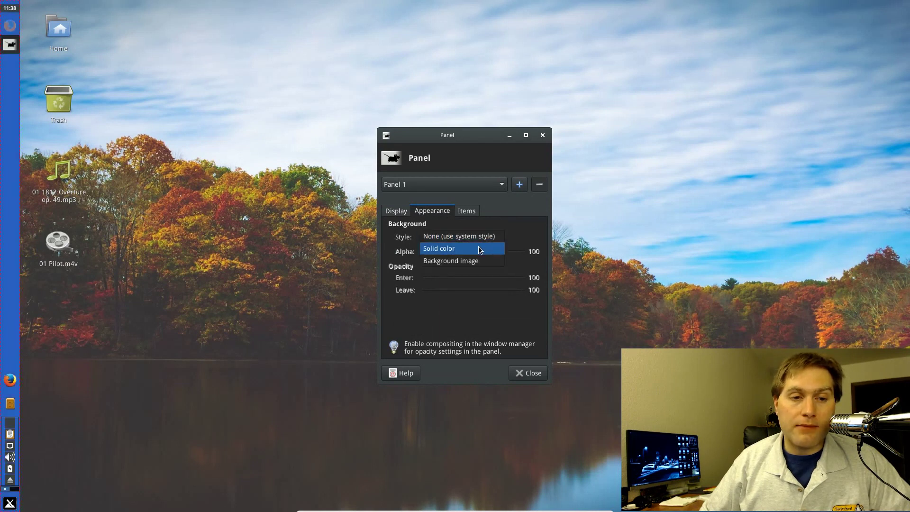
left_click(495, 237)
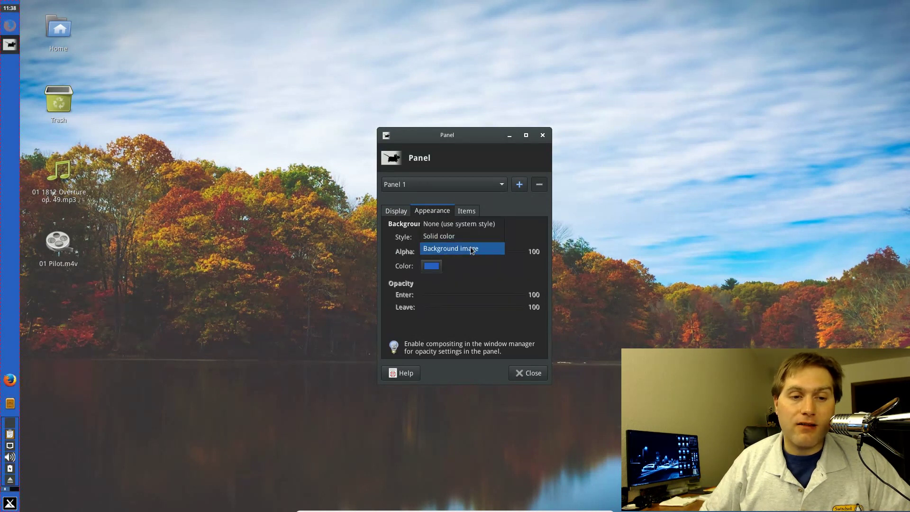
left_click(471, 247)
left_click(480, 236)
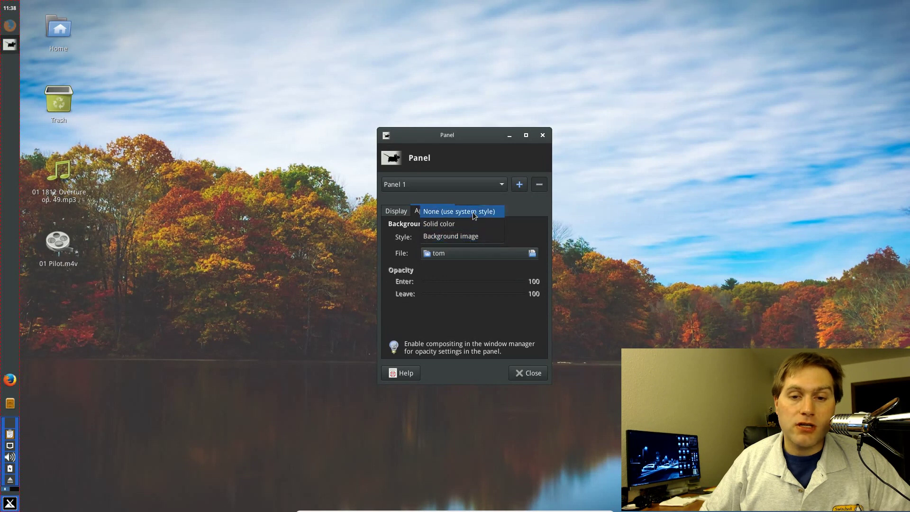
left_click(473, 212)
Set the panel's background style to Solid color and its color to #000000
left_click(493, 237)
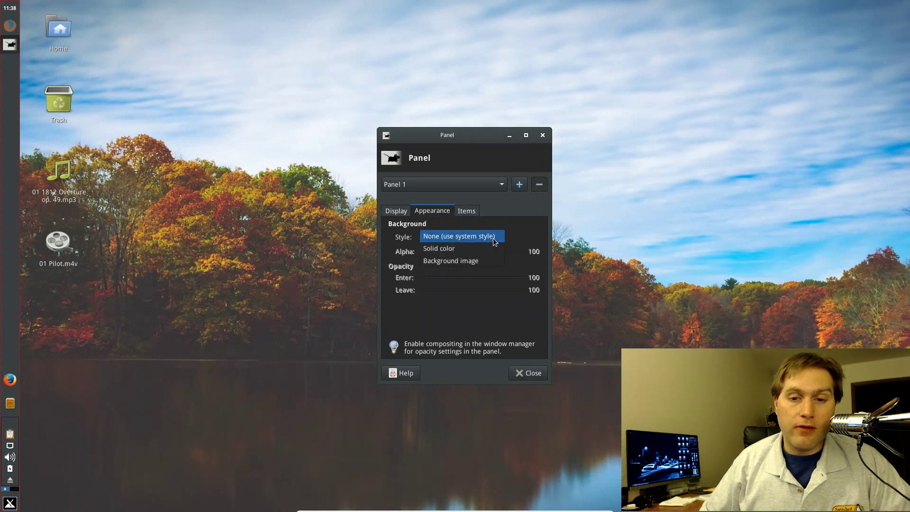
left_click(485, 250)
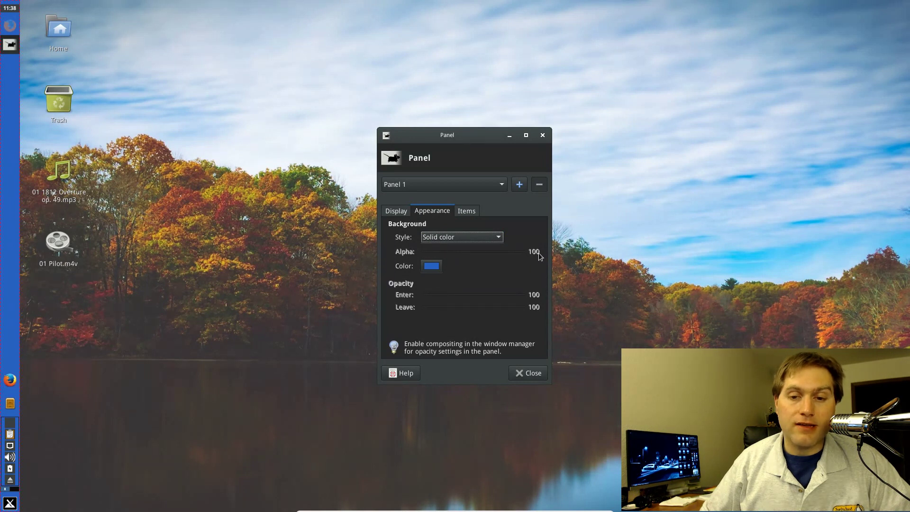
left_click(498, 237)
left_click(488, 237)
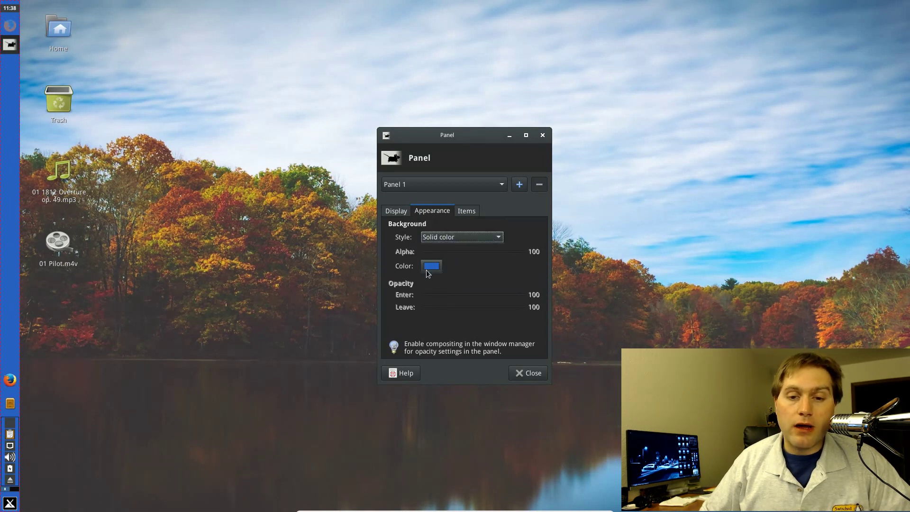
left_click(432, 266)
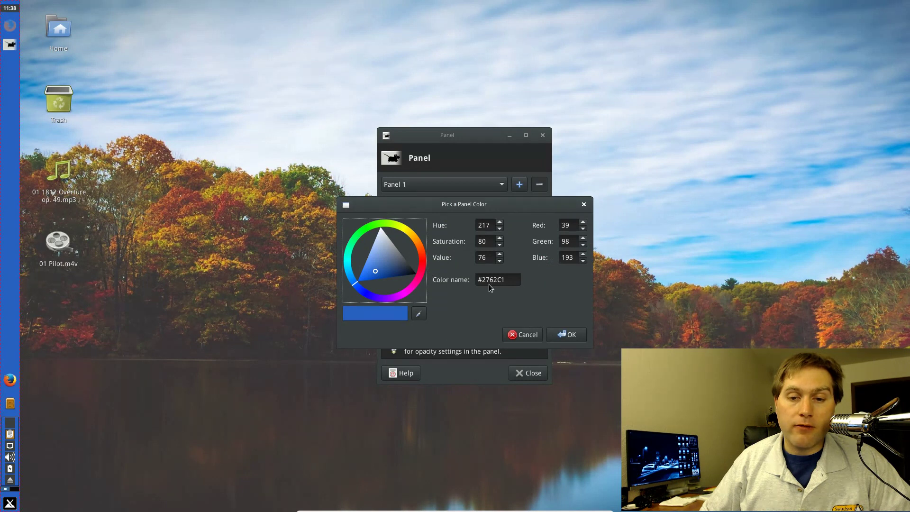
left_click_drag(509, 280, 482, 282)
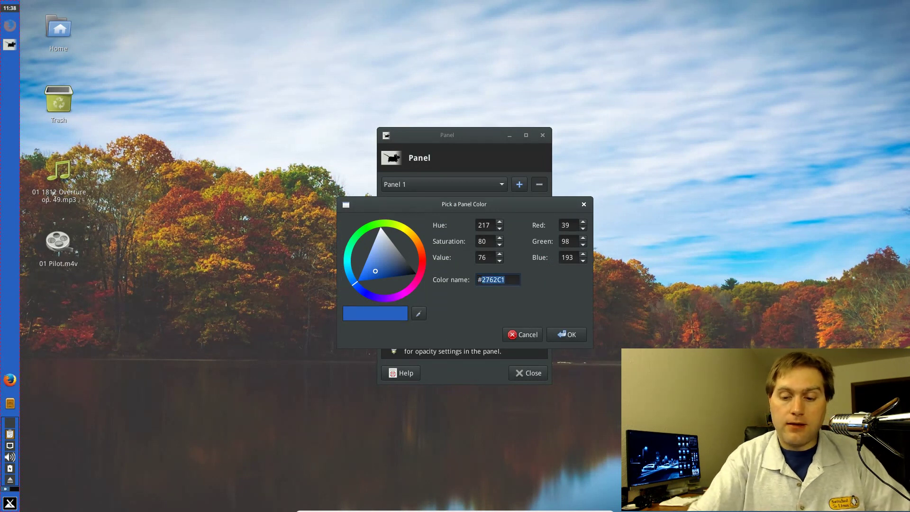
type("000000")
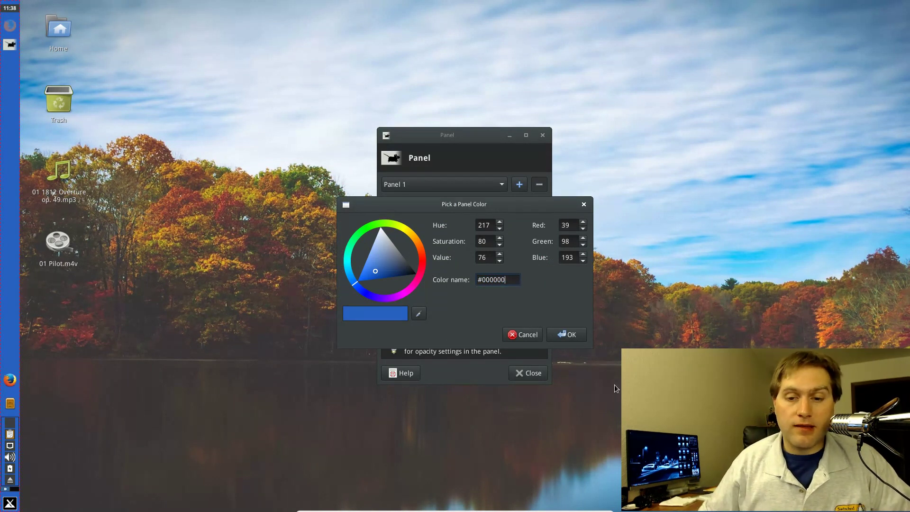
left_click(579, 338)
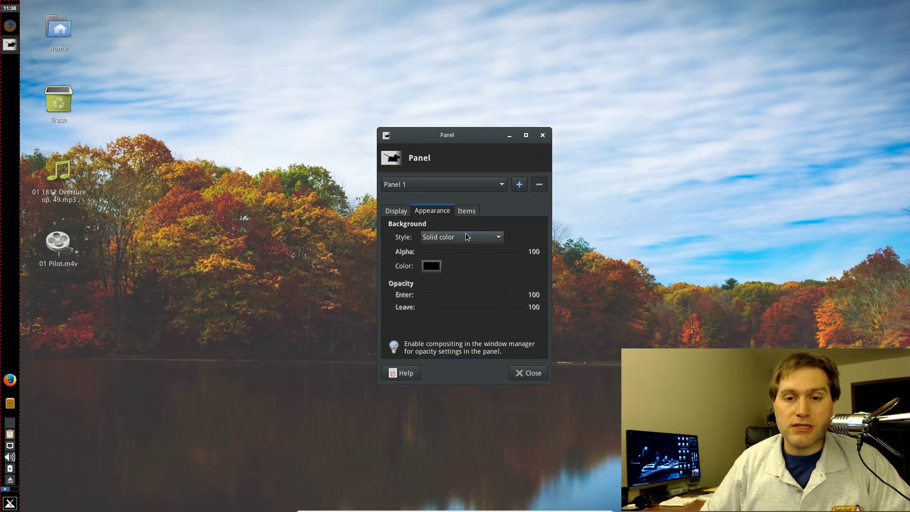
Examine the panel selection, the list of panel items and the display settings, and close the panel preferences
left_click(501, 184)
left_click(501, 183)
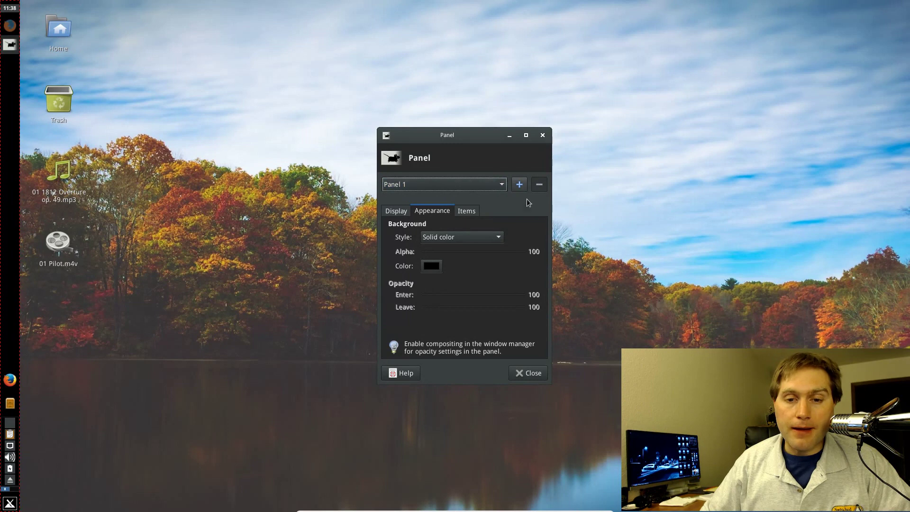
left_click(465, 212)
scroll(474, 280, "down", 2)
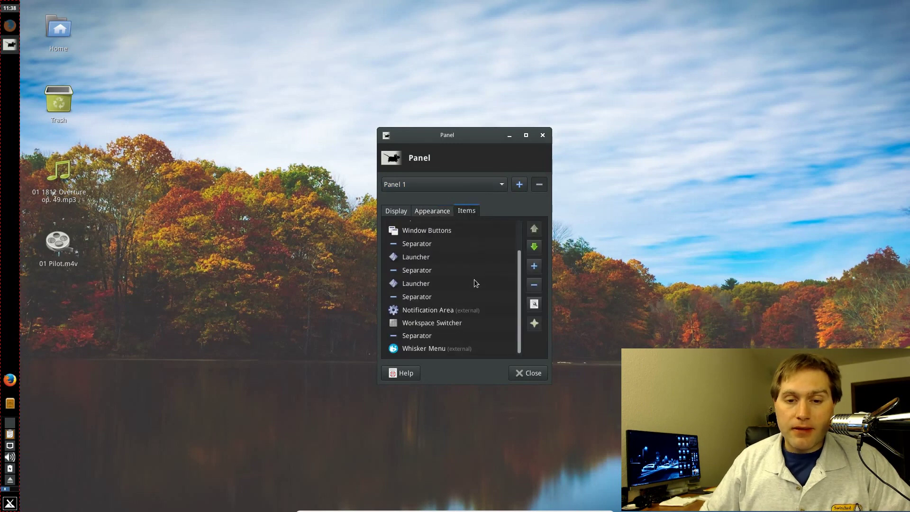
scroll(474, 292, "up", 2)
left_click(384, 209)
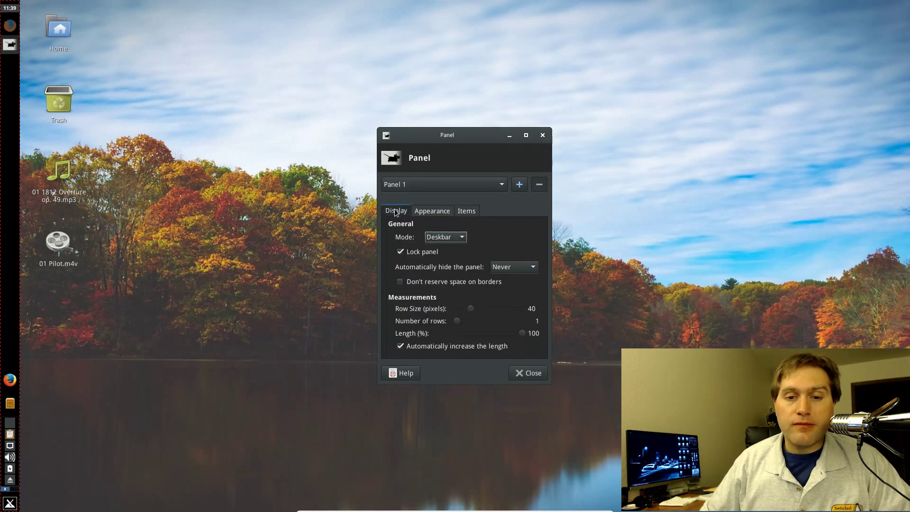
left_click(543, 136)
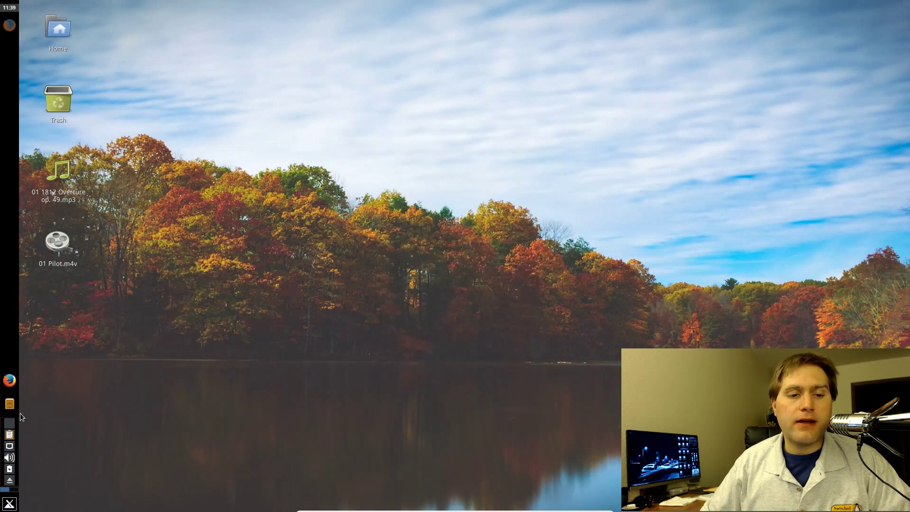
Add Thunderbird Mail as a second item to the panel's Firefox launcher
right_click(13, 383)
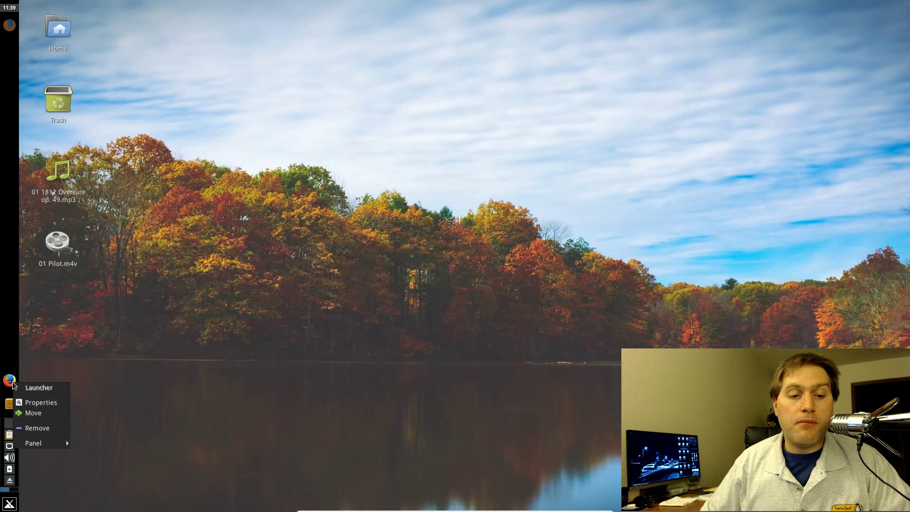
left_click(43, 403)
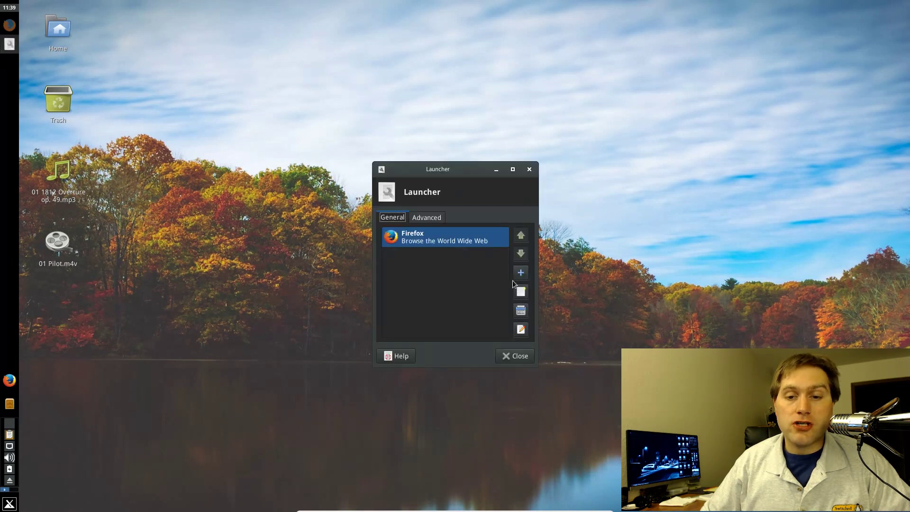
left_click(520, 273)
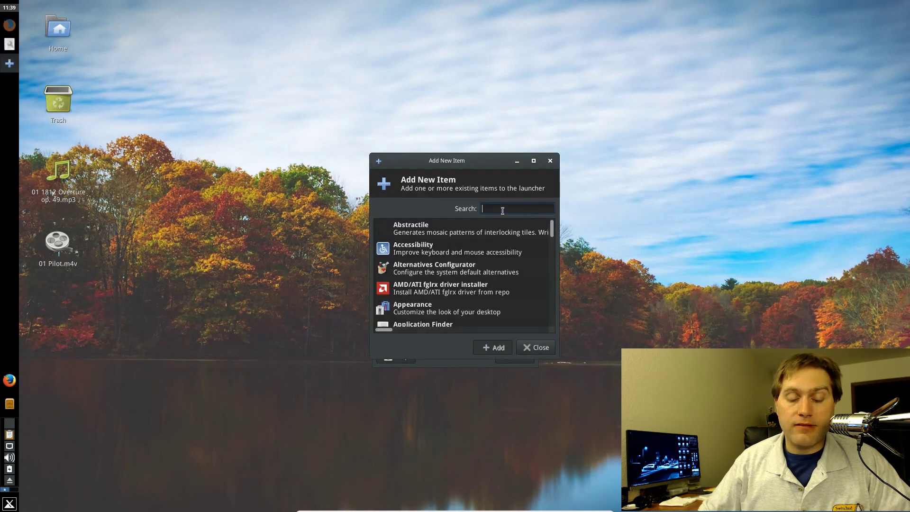
type("thund")
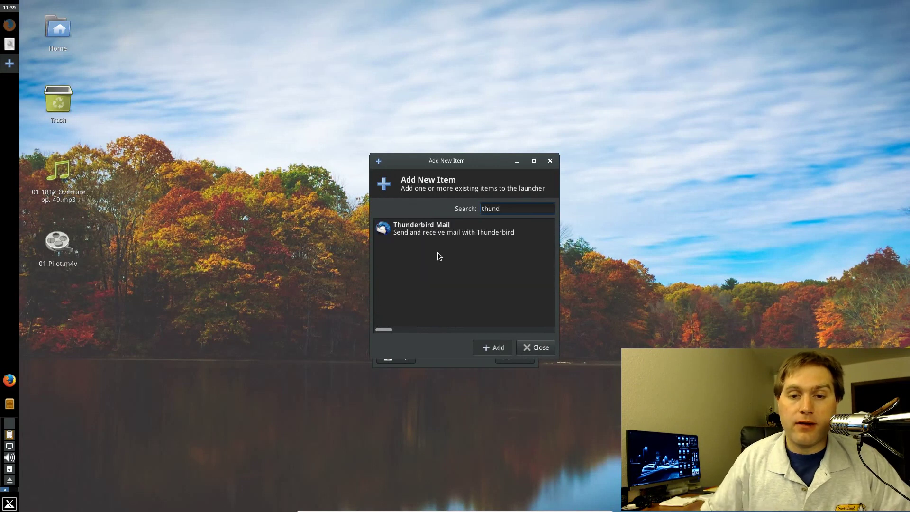
left_click(410, 234)
left_click(501, 348)
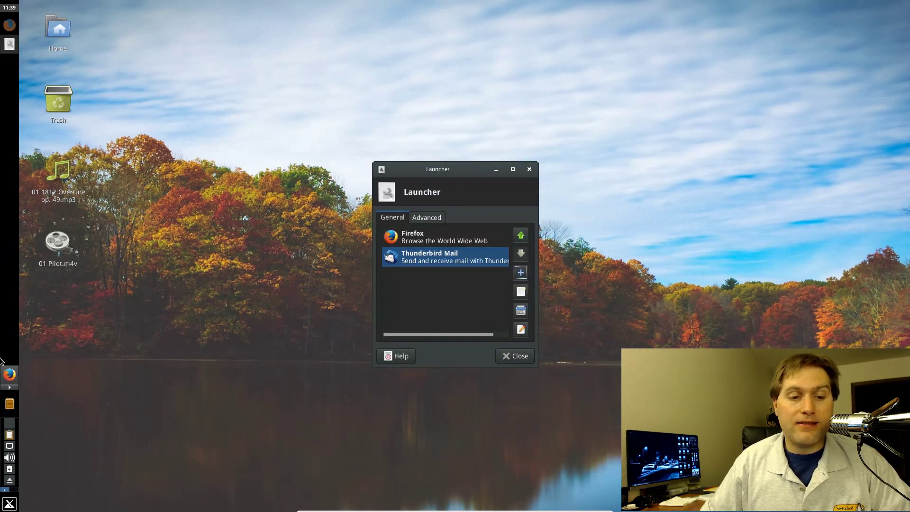
Show the Firefox launcher's options, dismiss them and expand the launcher's list of additional items
right_click(16, 388)
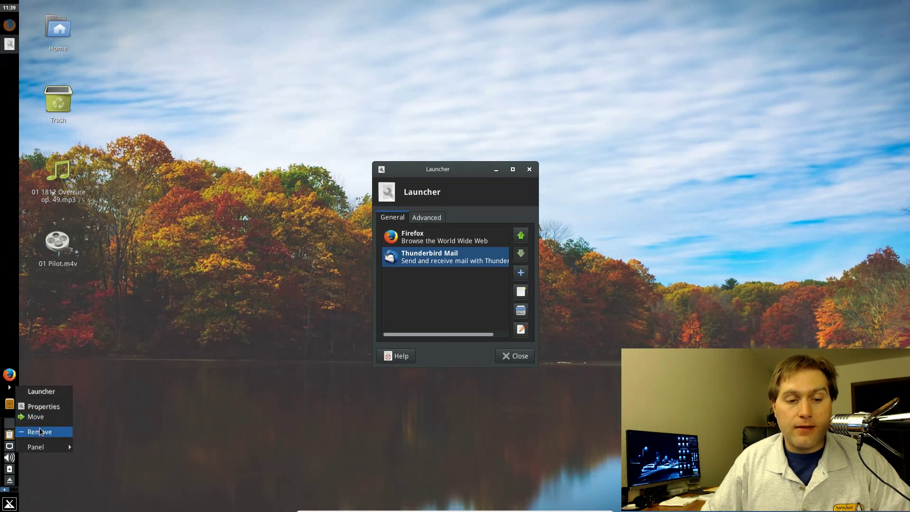
left_click(52, 337)
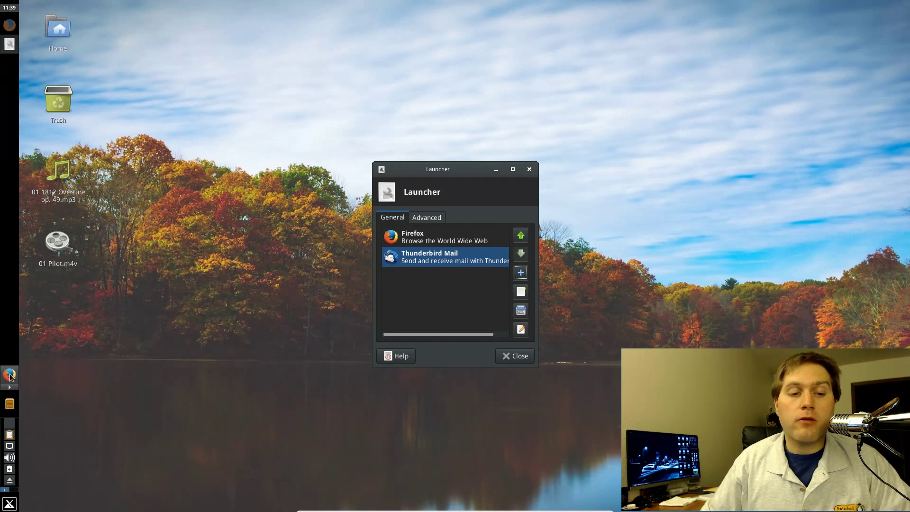
left_click(11, 388)
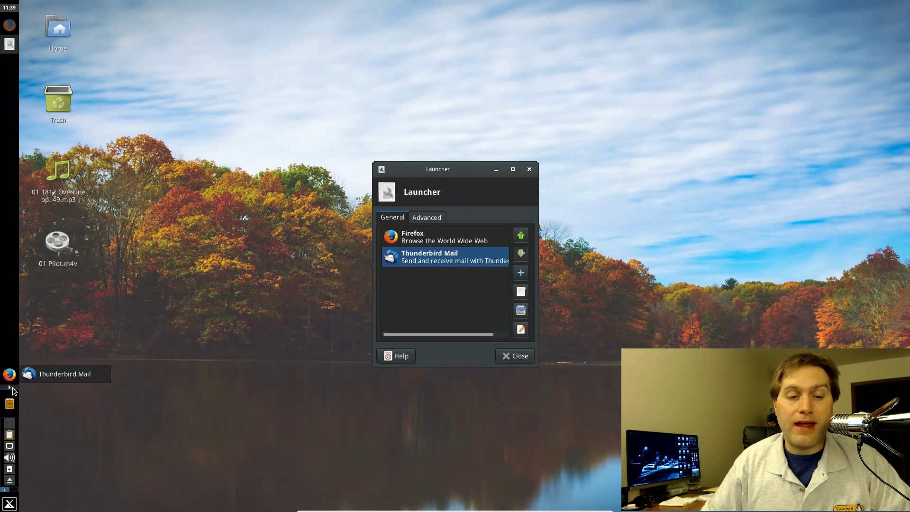
Remove Thunderbird Mail from the Firefox launcher's items and close the launcher properties
left_click(12, 387)
right_click(13, 391)
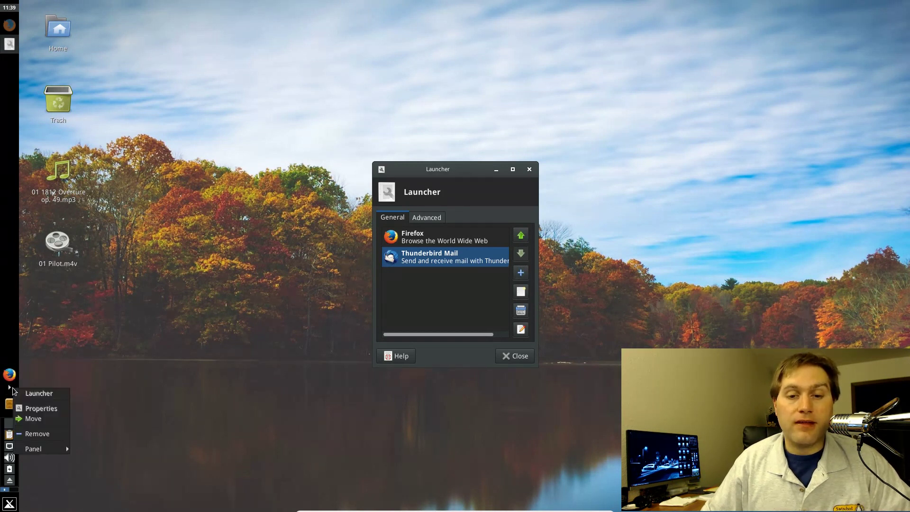
left_click(470, 260)
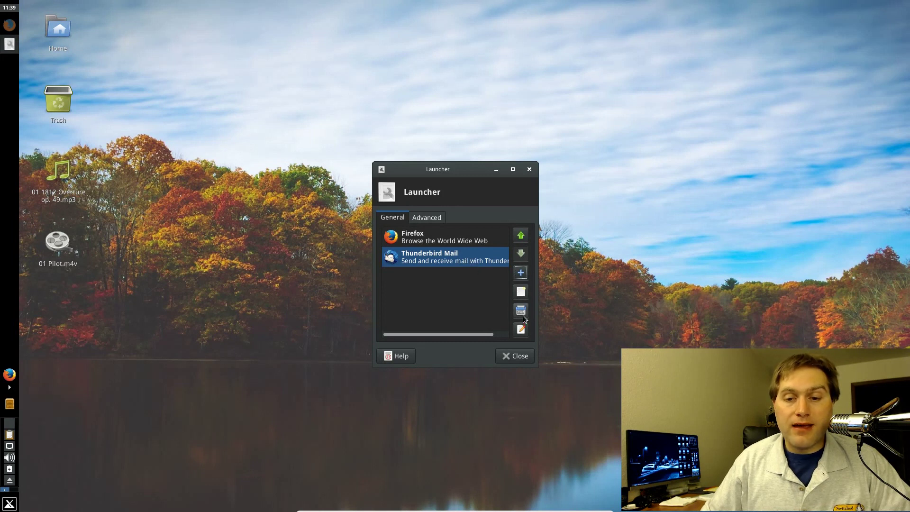
left_click(521, 311)
left_click(530, 312)
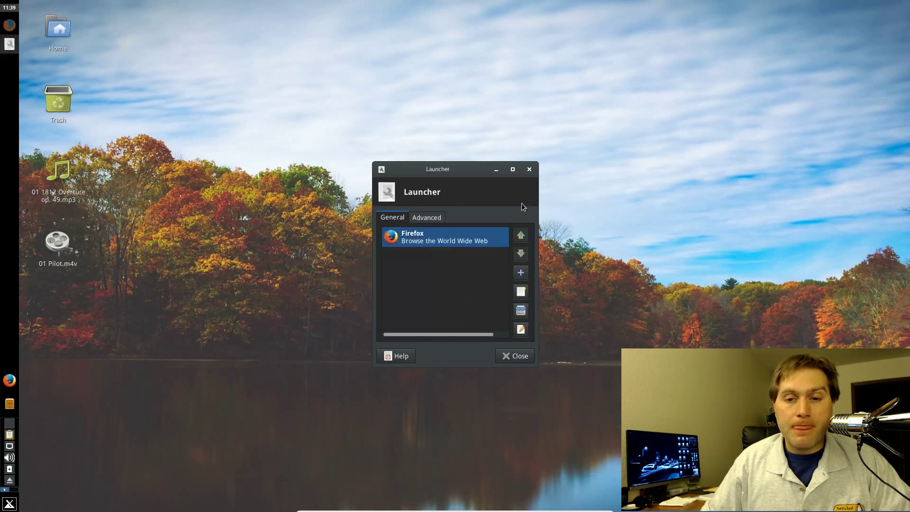
left_click(530, 169)
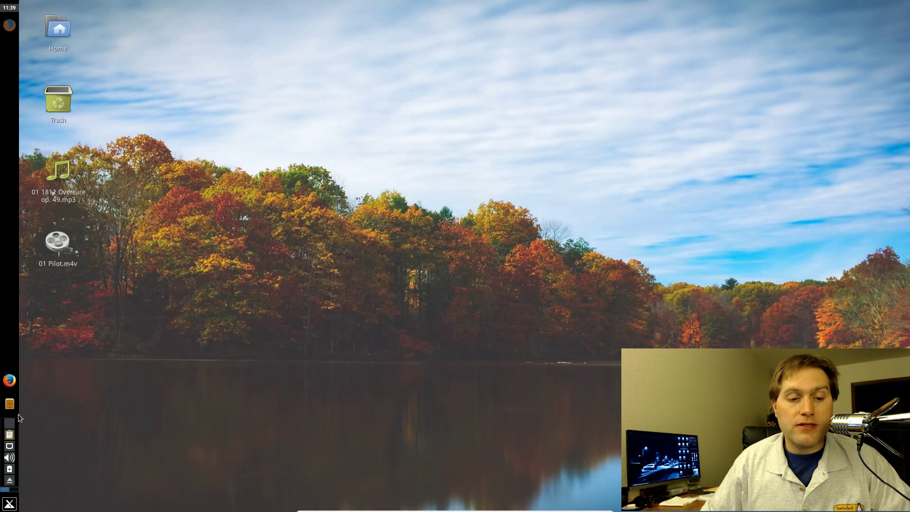
Add a new empty Launcher to the panel and move it directly above the Firefox launcher
right_click(14, 354)
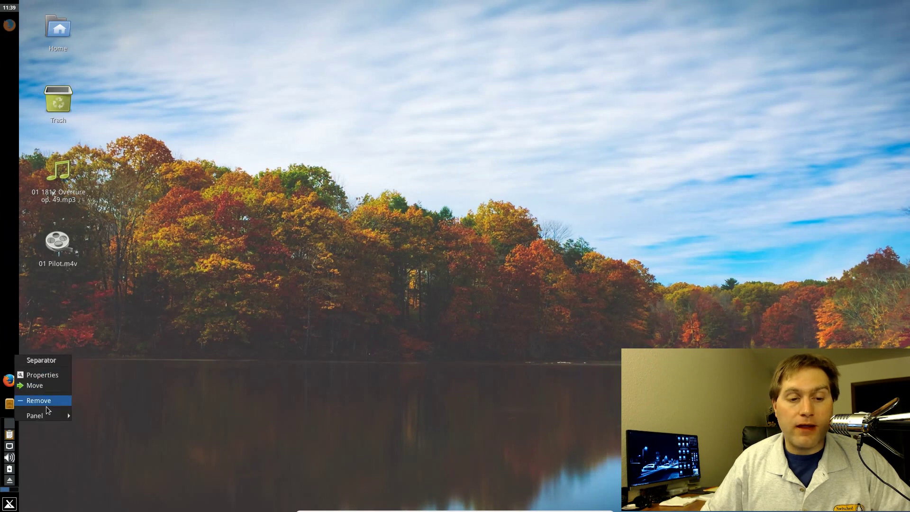
mouse_move(47, 415)
left_click(97, 417)
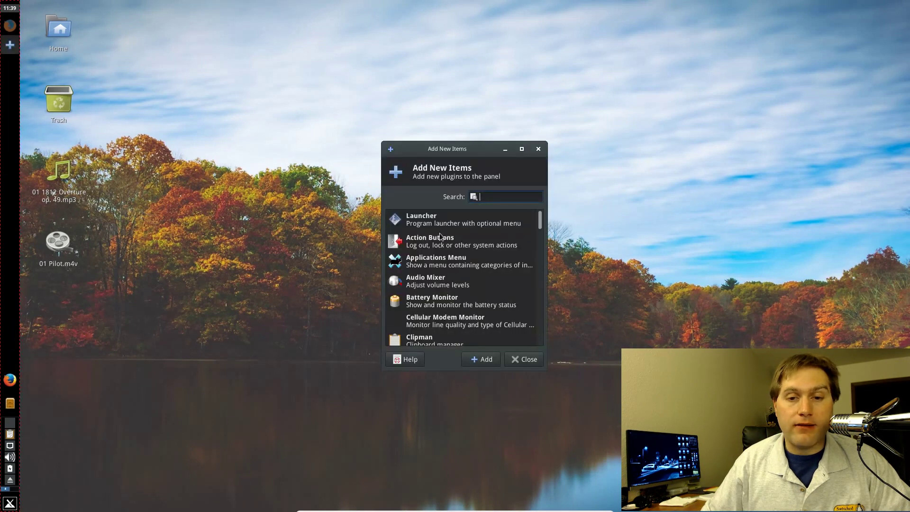
left_click(449, 225)
left_click(483, 360)
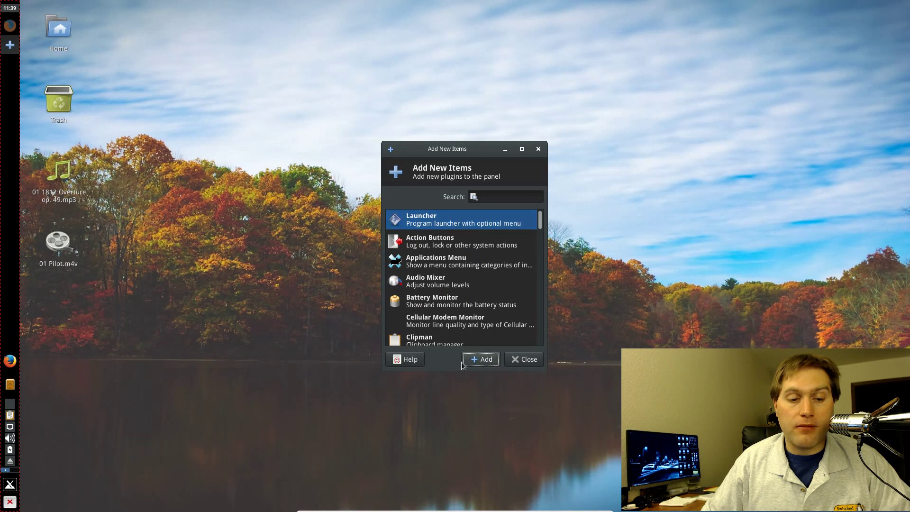
right_click(10, 502)
left_click(28, 466)
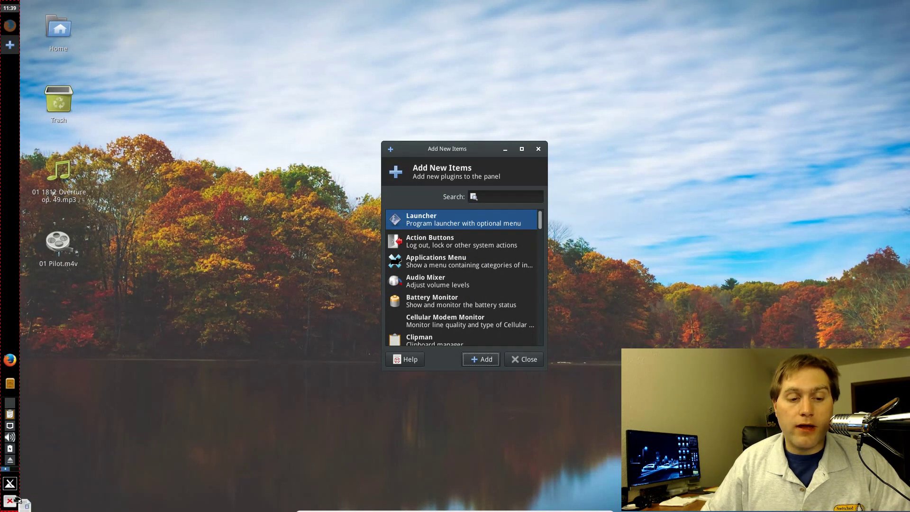
left_click(10, 353)
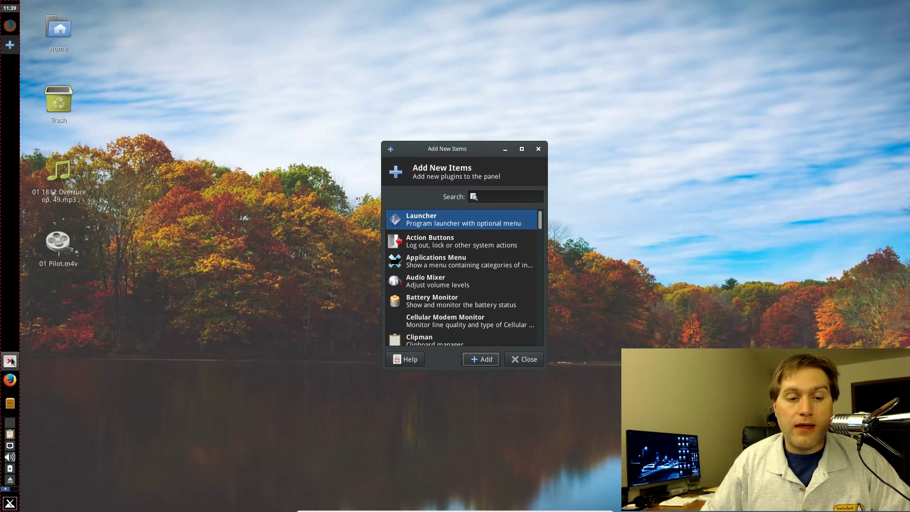
Assign Thunderbird Mail to the new empty launcher, searching for "thun", and close the launcher properties and the new items window
right_click(10, 361)
left_click(29, 377)
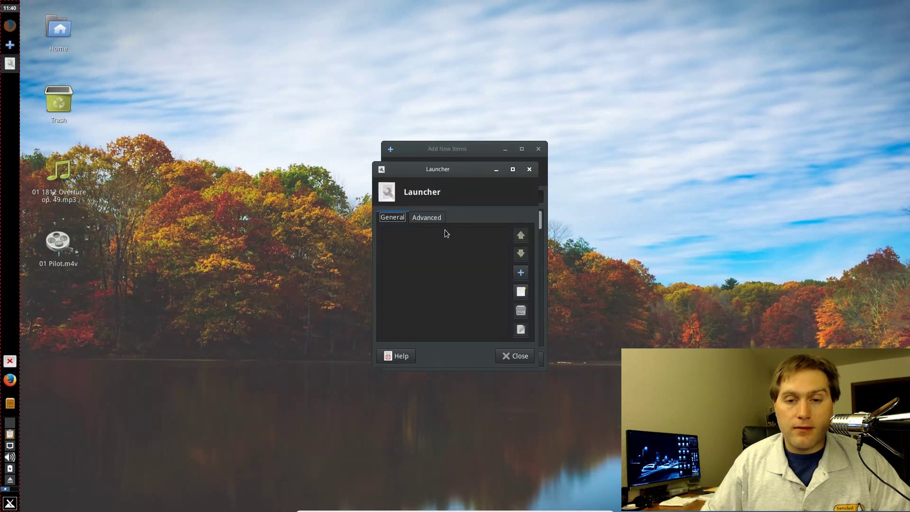
left_click(521, 273)
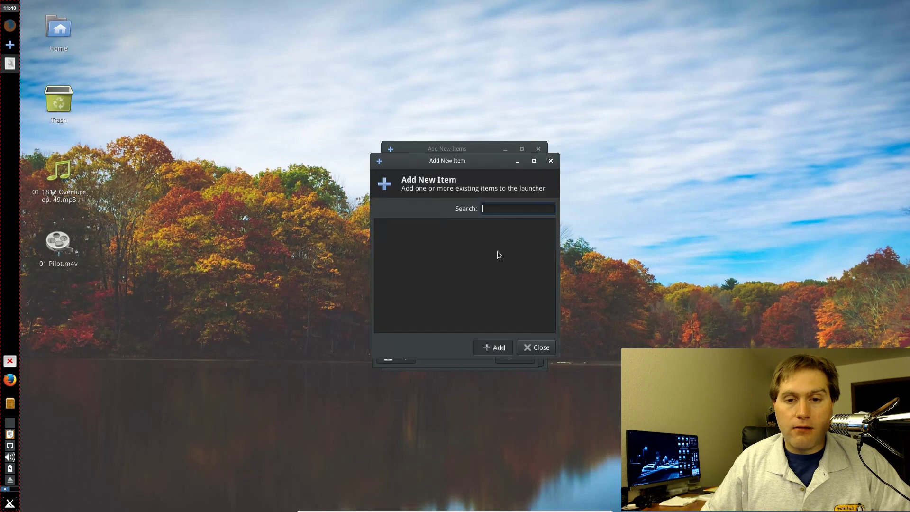
type("thun")
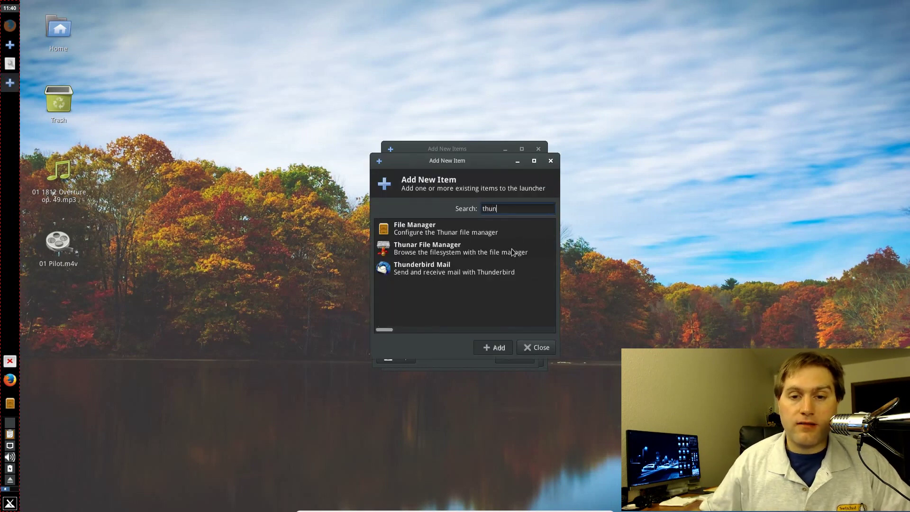
left_click(420, 268)
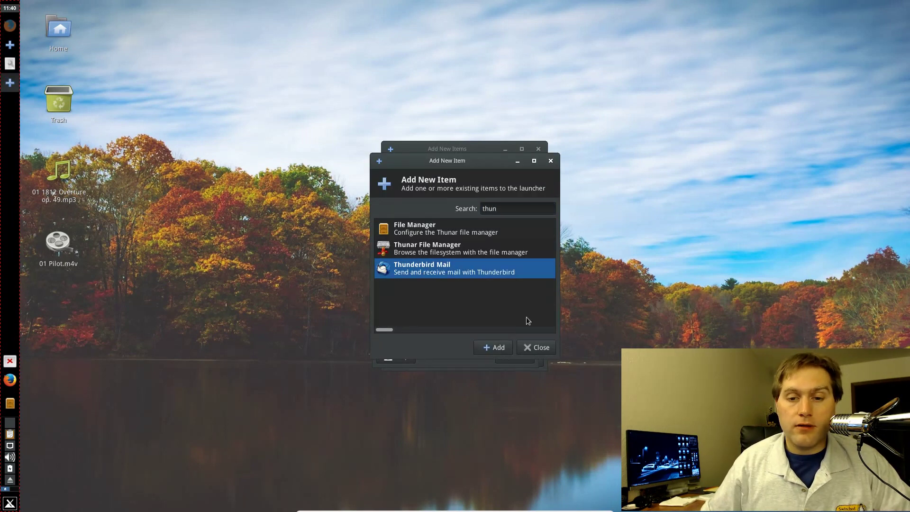
left_click(500, 349)
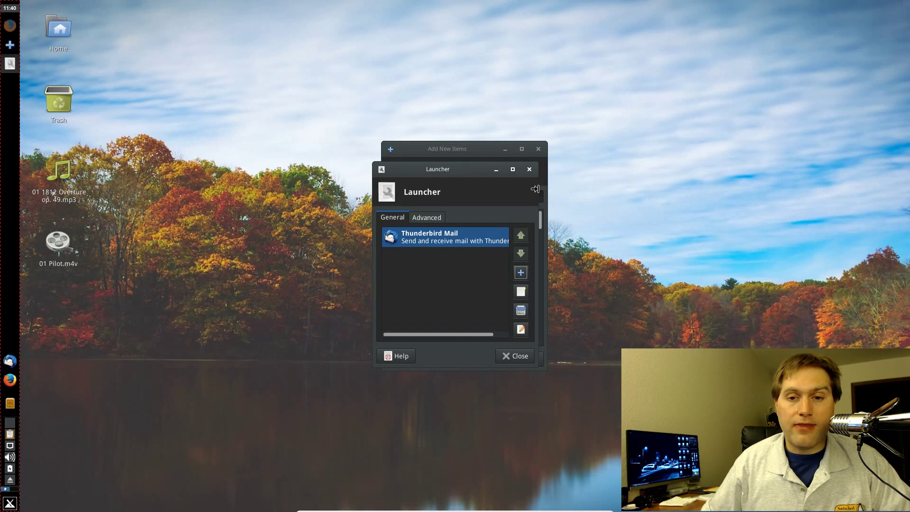
left_click(530, 170)
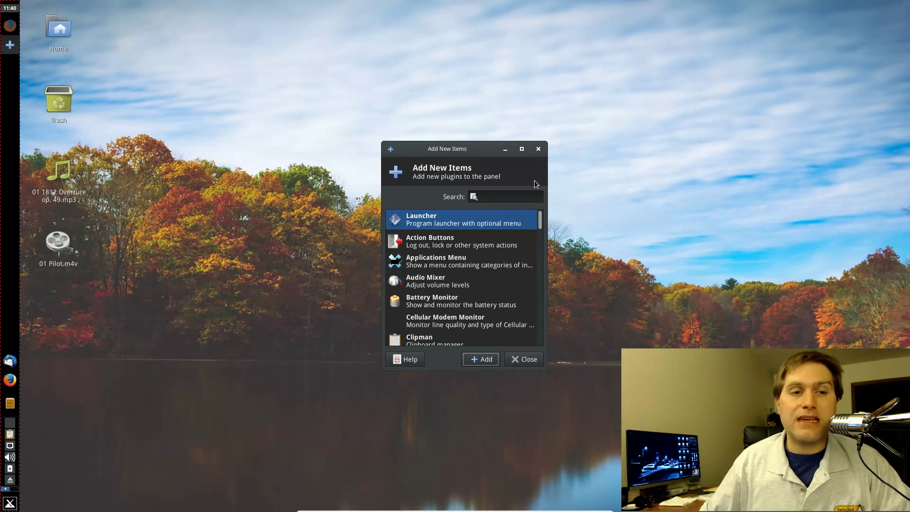
left_click(539, 151)
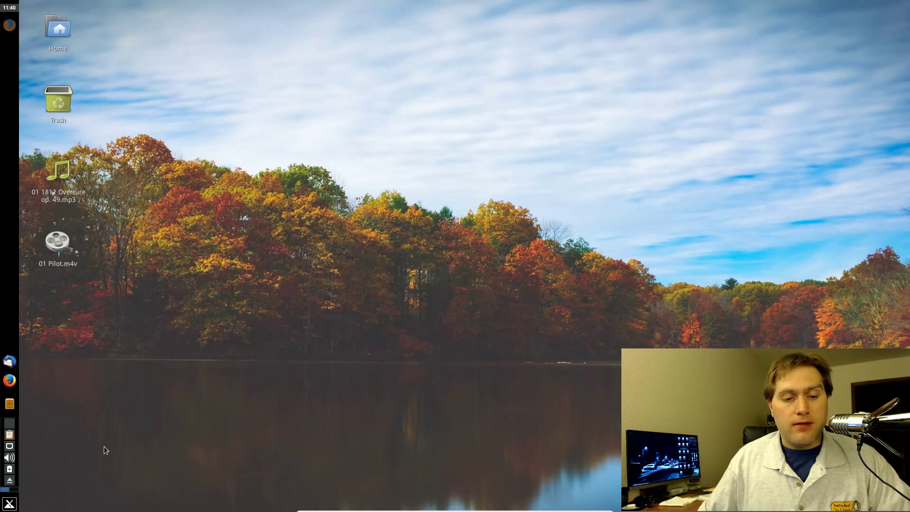
Examine the applications in the Accessories category of the application menu through to the end of the list
left_click(11, 504)
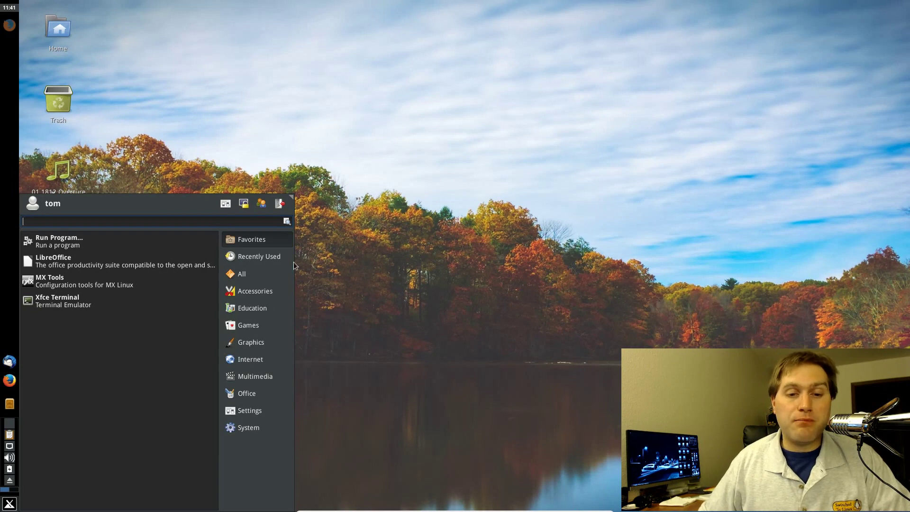
left_click(245, 297)
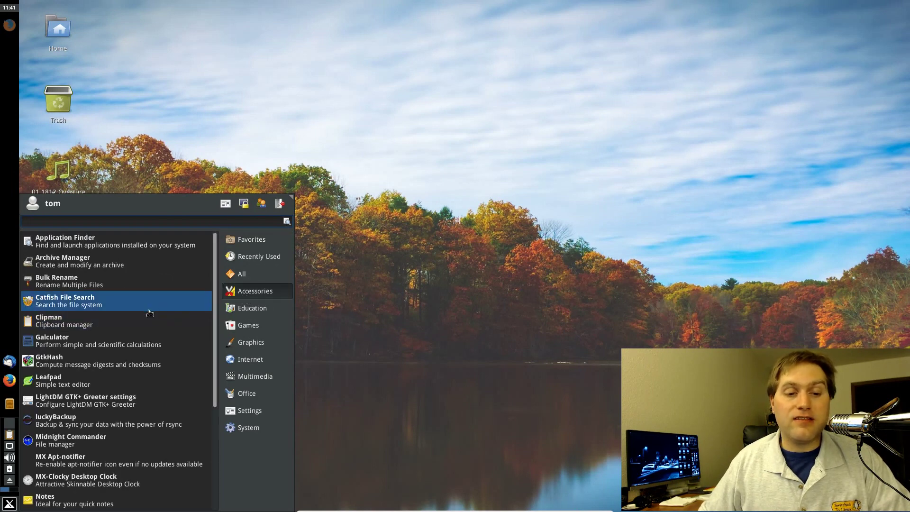
scroll(150, 318, "down", 1)
scroll(149, 322, "down", 4)
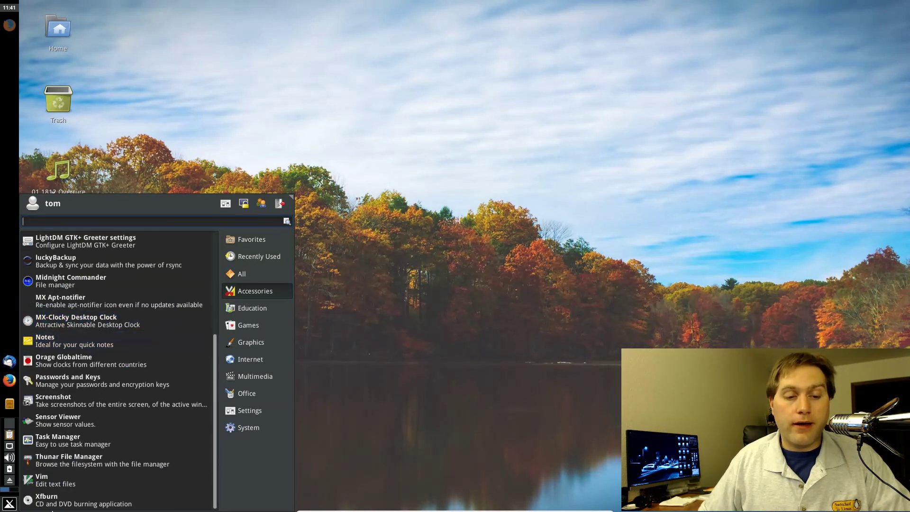
scroll(143, 377, "up", 5)
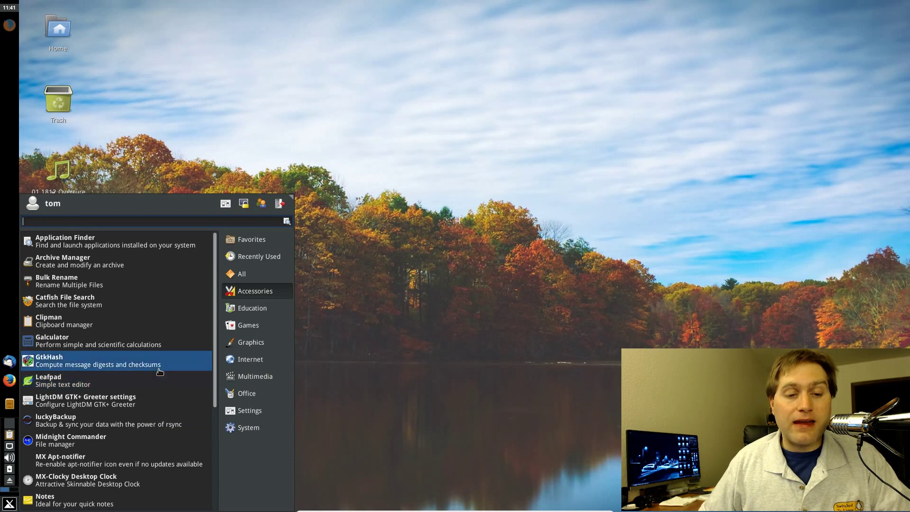
scroll(159, 349, "down", 2)
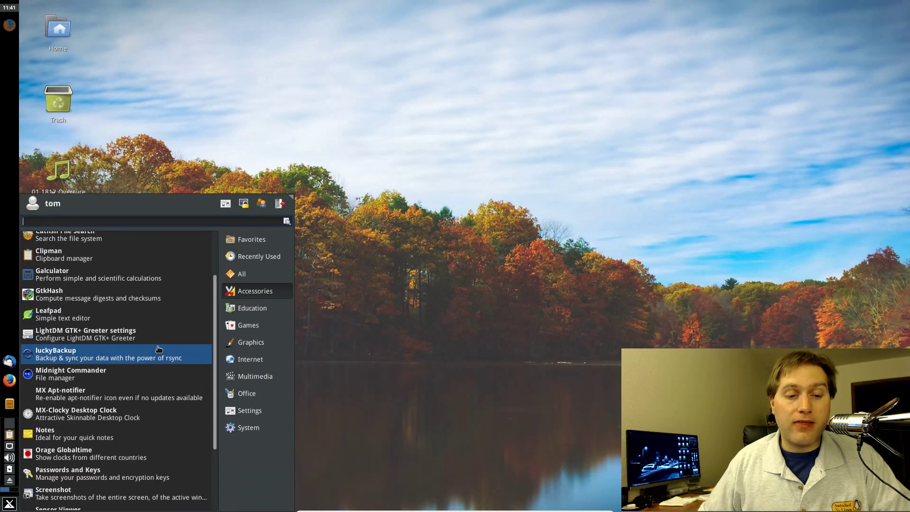
scroll(133, 394, "down", 3)
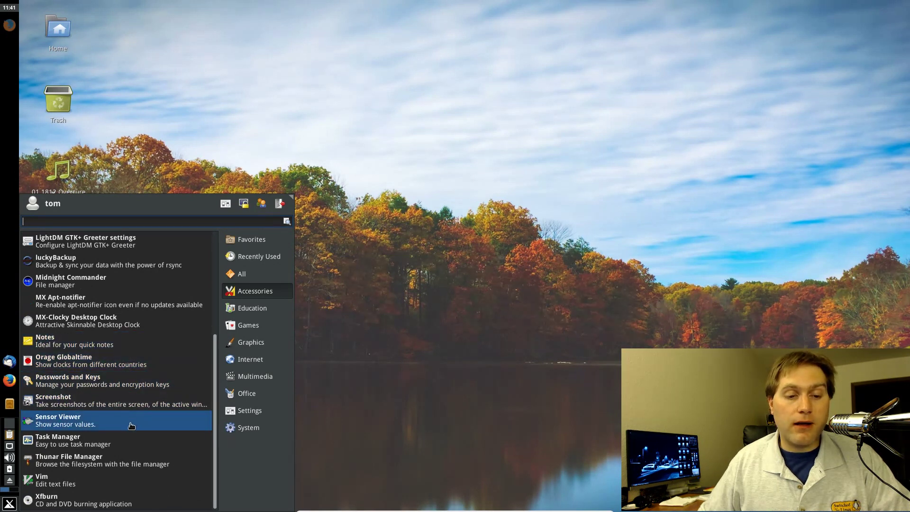
Launch GNOME PPP from the Internet category to view its dial-up connection window, and close it
left_click(255, 360)
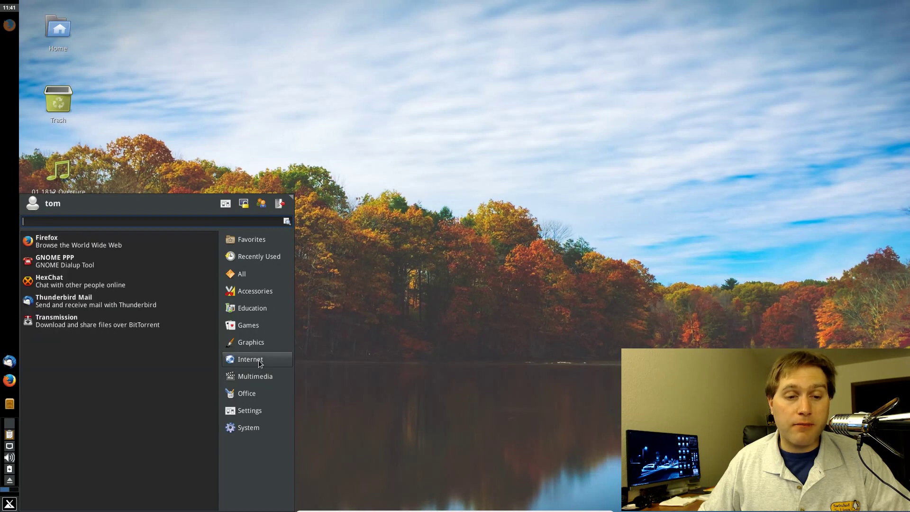
left_click(181, 261)
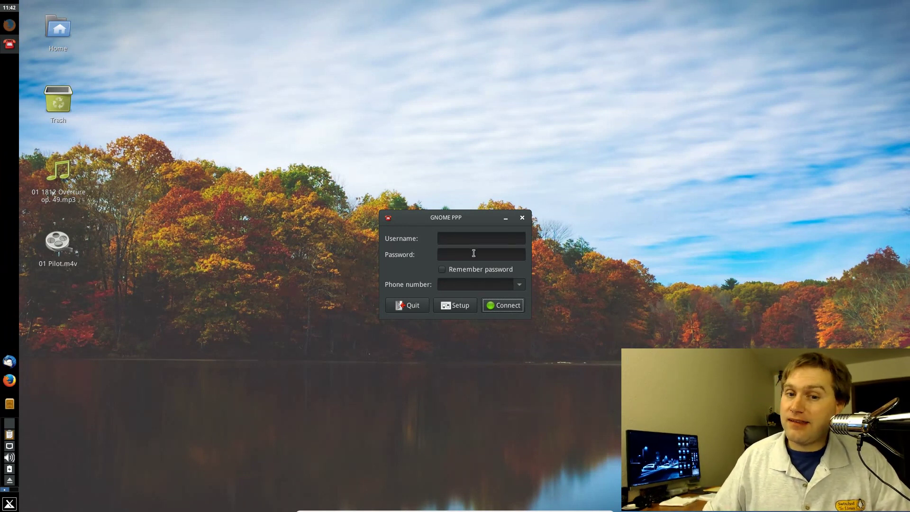
left_click(522, 217)
Look through the All and Accessories application categories, launch Vim to view its start screen, and close it
left_click(2, 507)
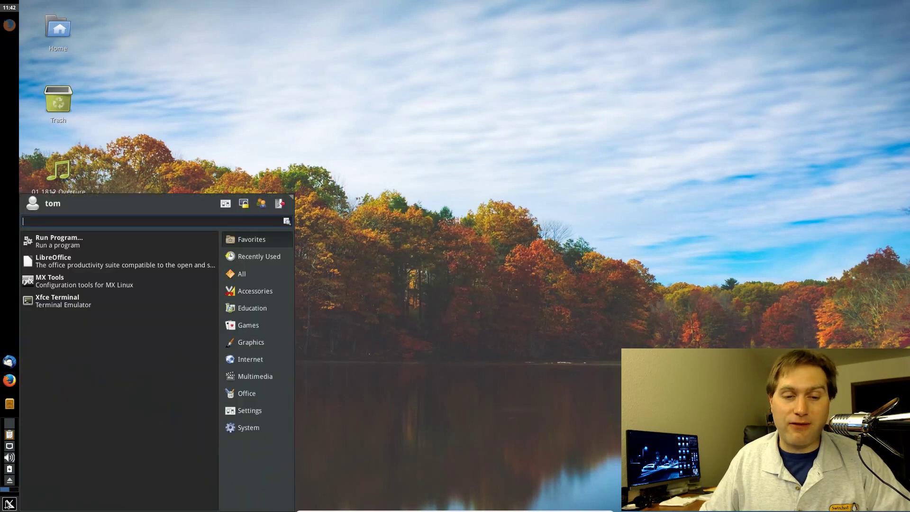
left_click(243, 275)
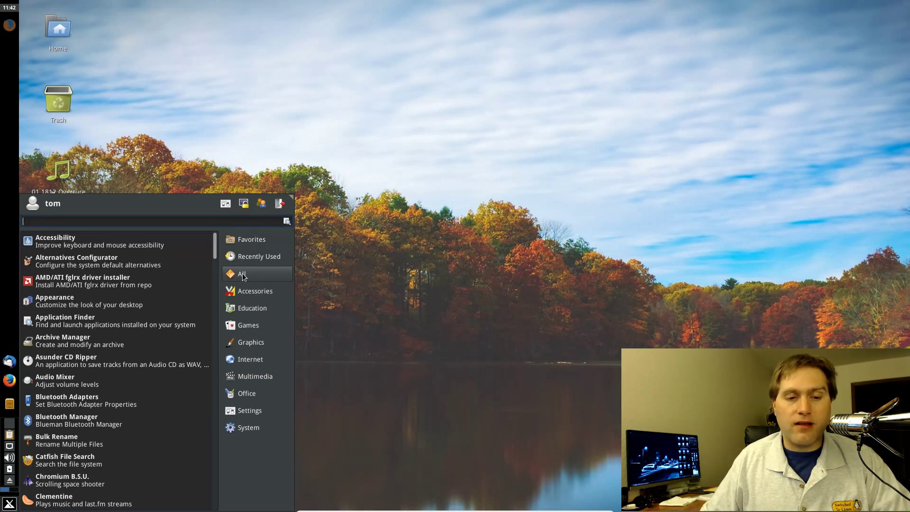
left_click(257, 293)
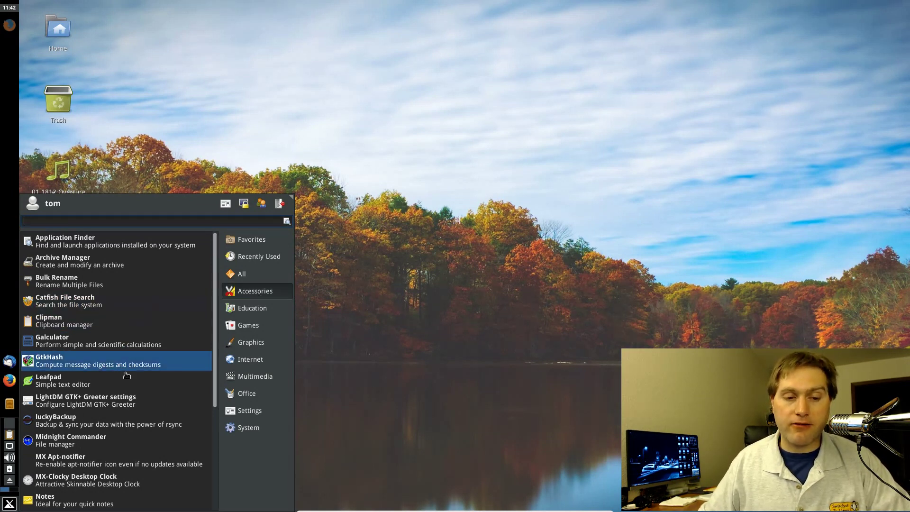
scroll(130, 379, "down", 3)
scroll(133, 380, "down", 1)
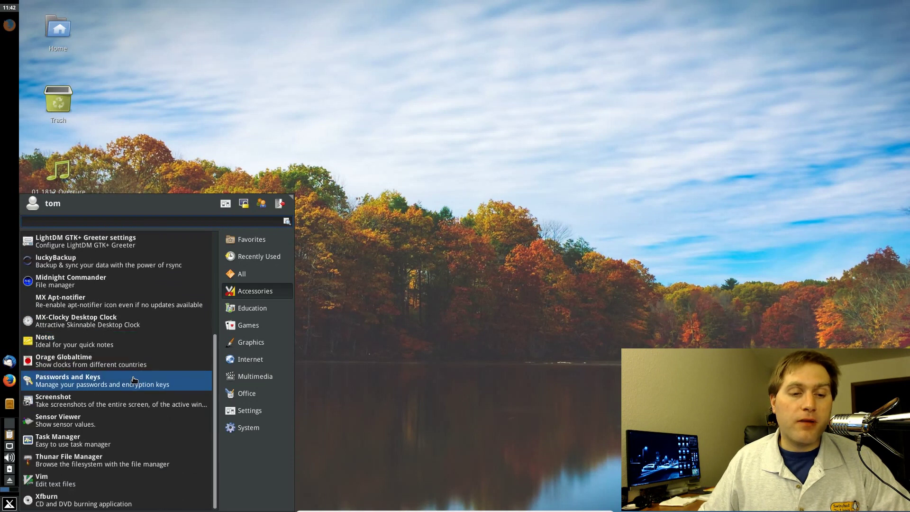
left_click(113, 477)
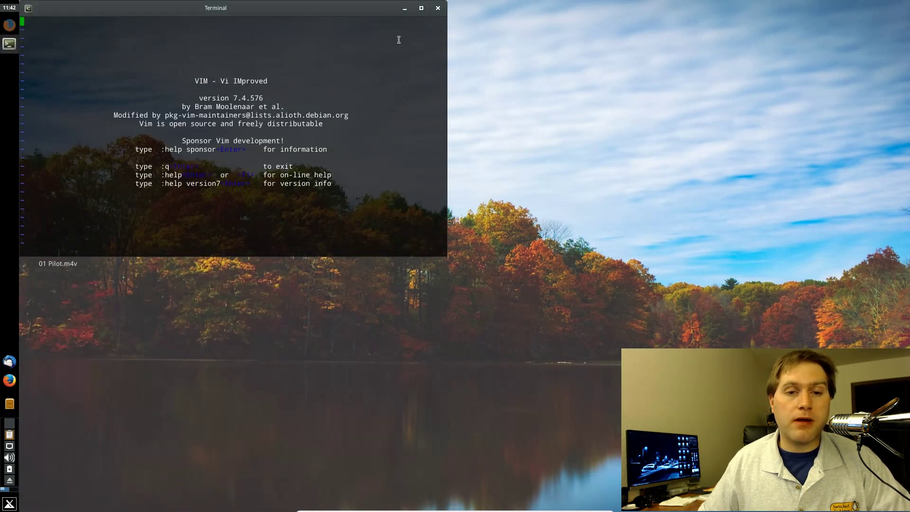
left_click(437, 8)
Launch the Leafpad text editor from the Accessories category to view its empty document, and close it
left_click(5, 503)
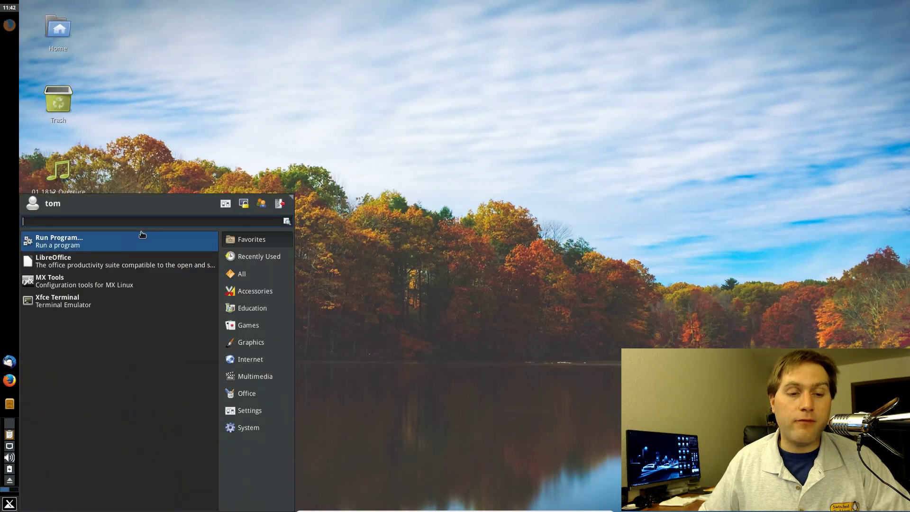
mouse_move(228, 295)
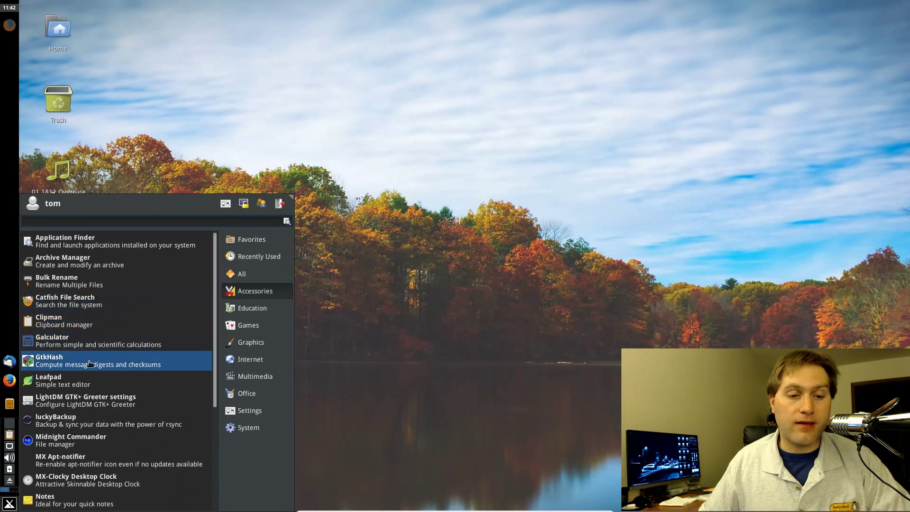
left_click(52, 380)
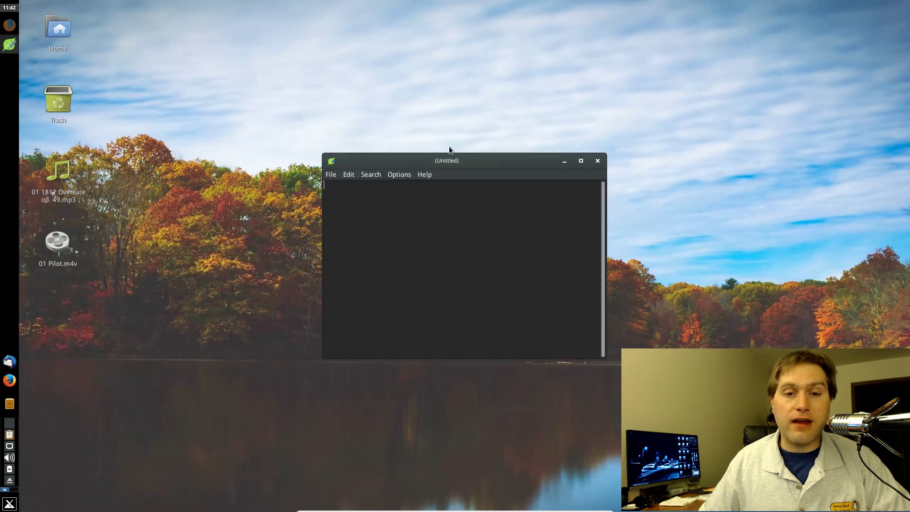
left_click(598, 161)
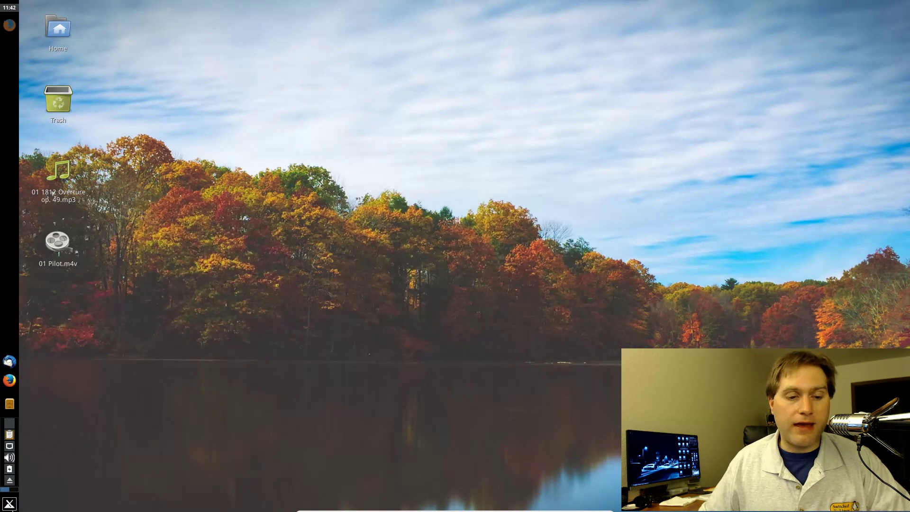
Show the applications in the Education and Games categories of the application menu
left_click(9, 504)
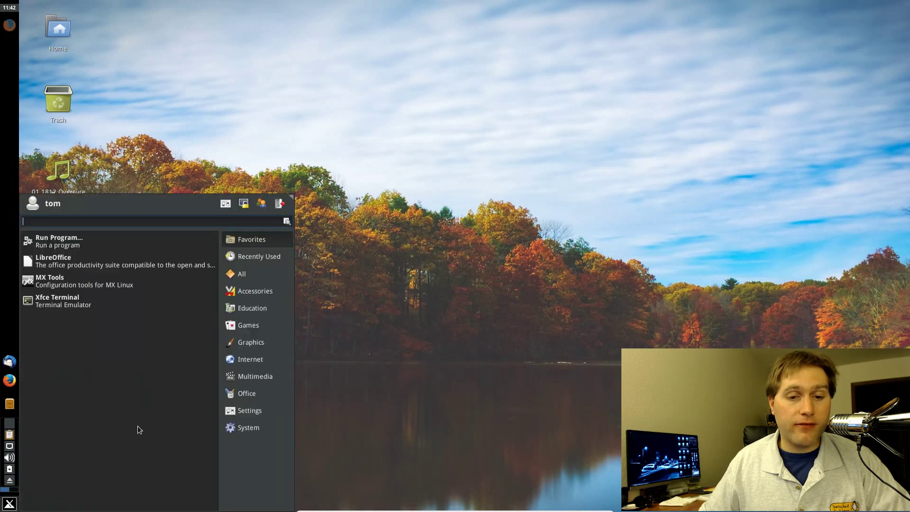
left_click(253, 311)
left_click(254, 327)
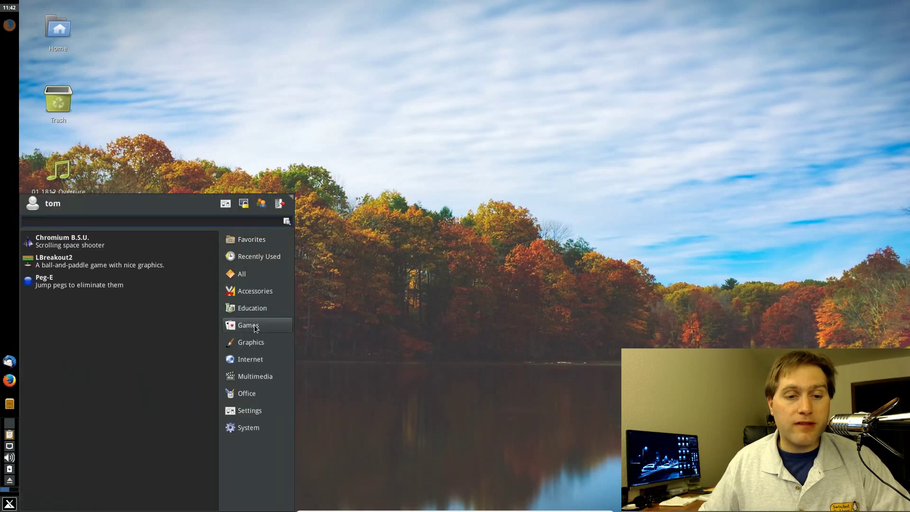
Show the applications in the Graphics, Internet and Multimedia categories of the application menu
left_click(252, 343)
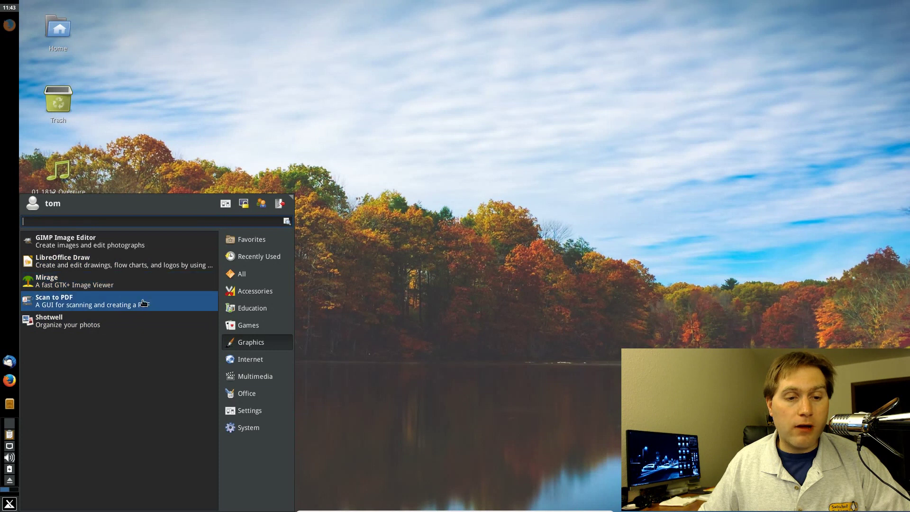
left_click(246, 360)
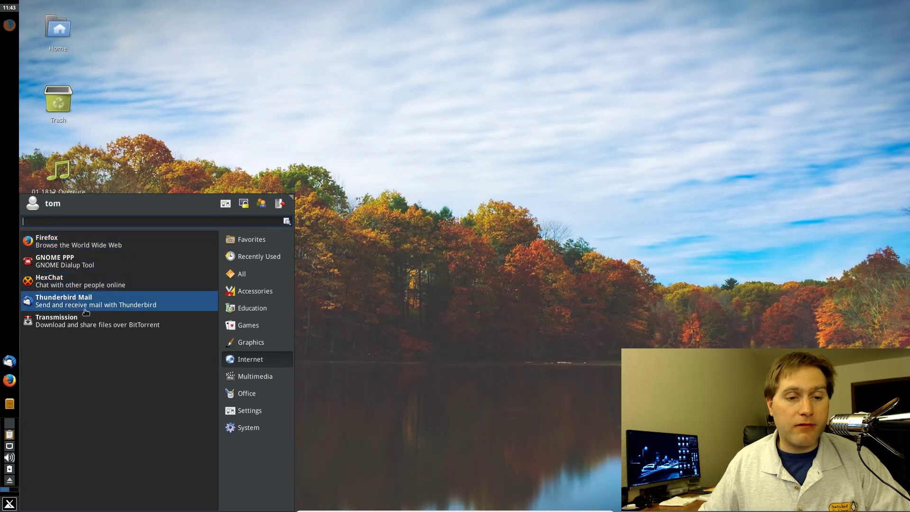
left_click(243, 380)
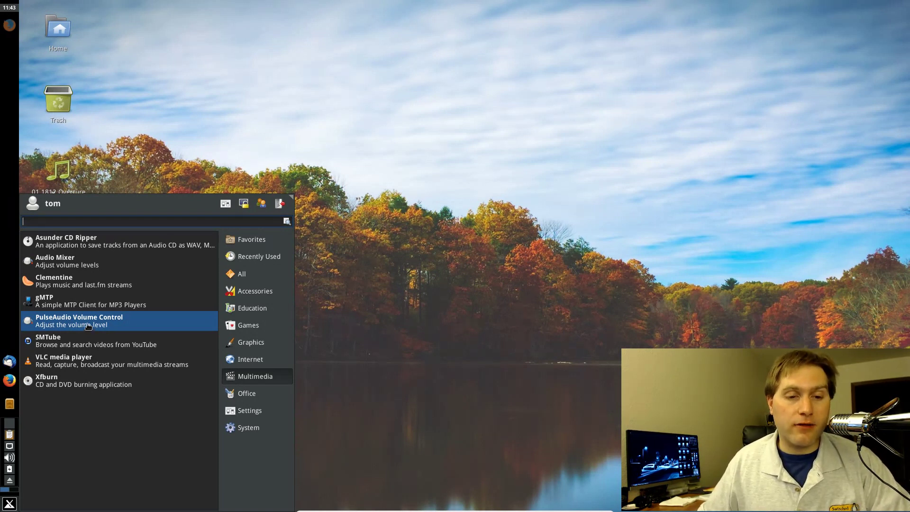
Launch Audio Mixer from the Multimedia category, look through its list of selectable controls, and close the mixer
left_click(77, 264)
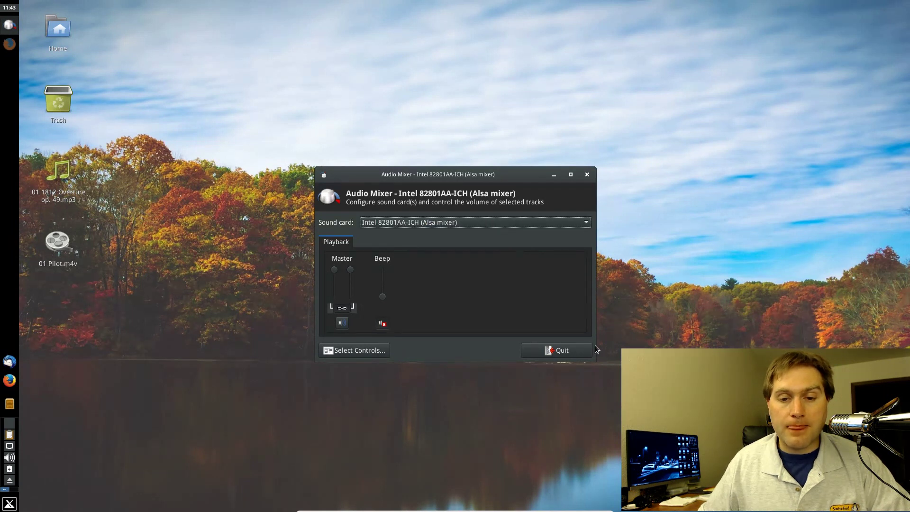
left_click(352, 351)
scroll(465, 304, "down", 7)
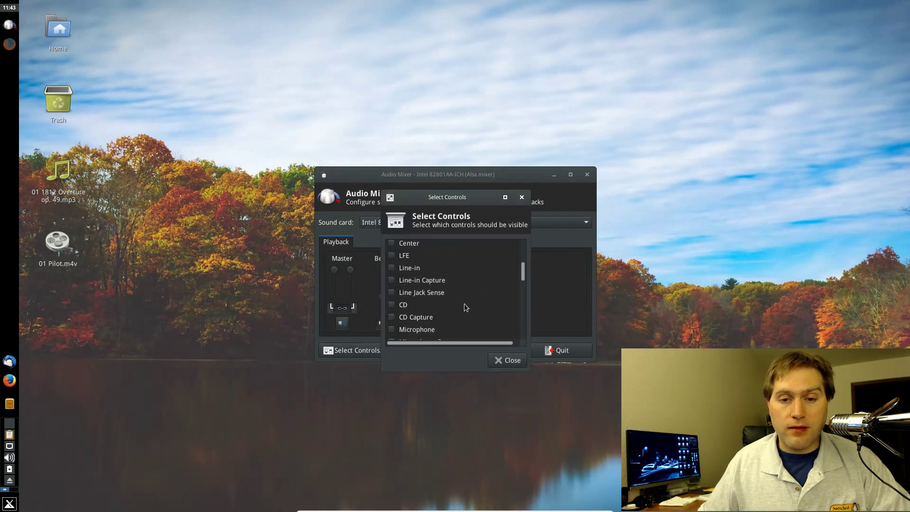
scroll(463, 315, "up", 6)
scroll(469, 320, "up", 1)
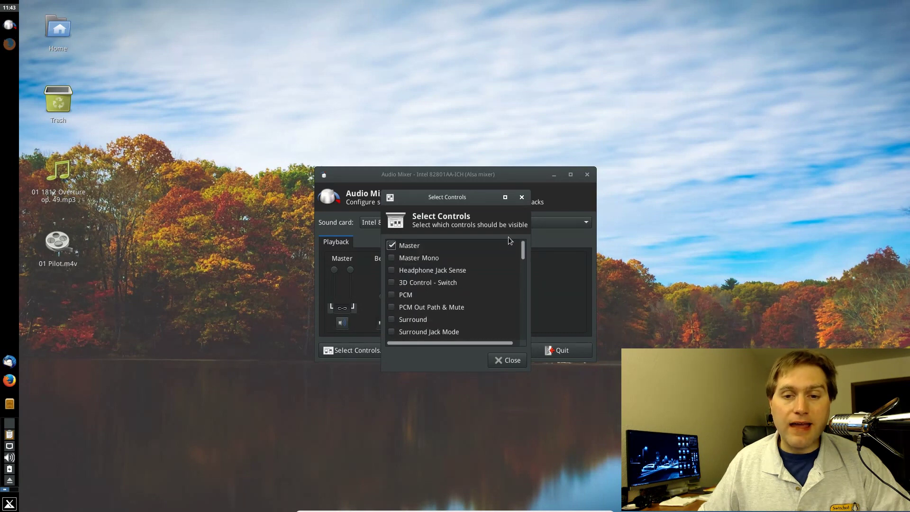
left_click(521, 197)
left_click(584, 176)
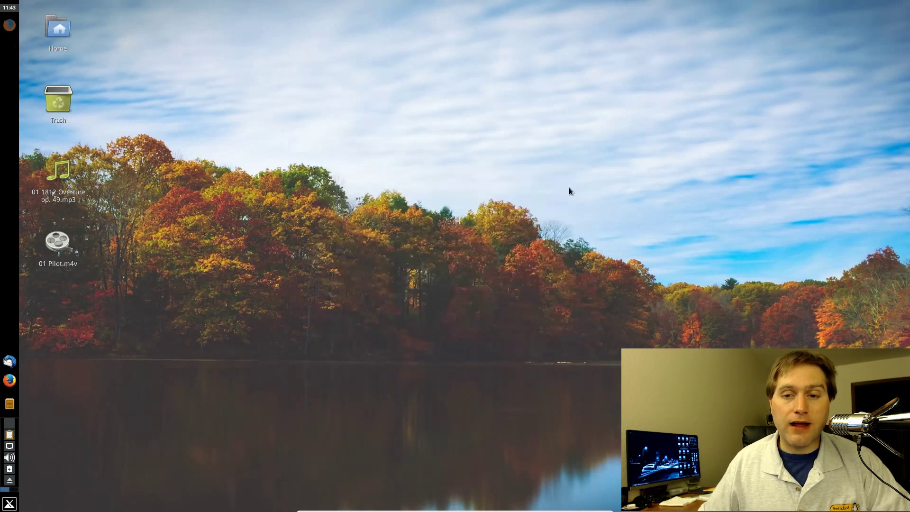
Reopen the application menu and show the applications in the Multimedia and Office categories
left_click(10, 503)
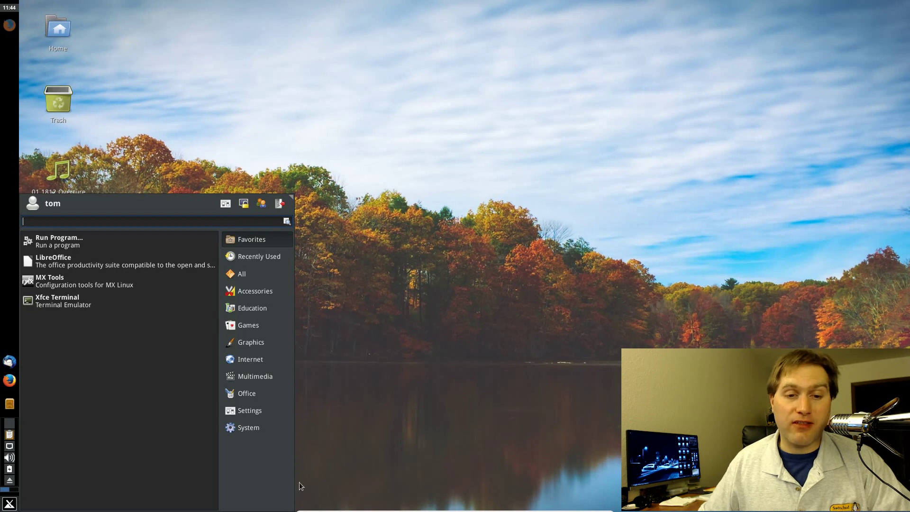
mouse_move(248, 378)
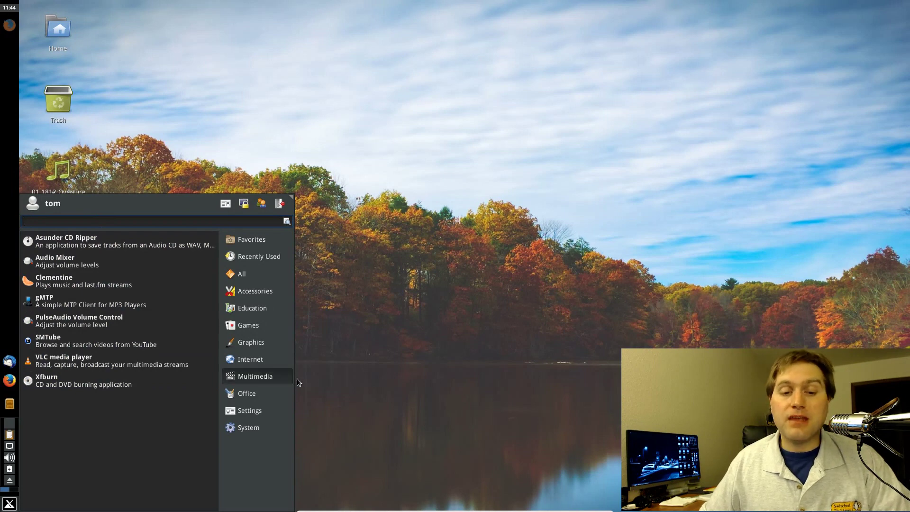
left_click(269, 393)
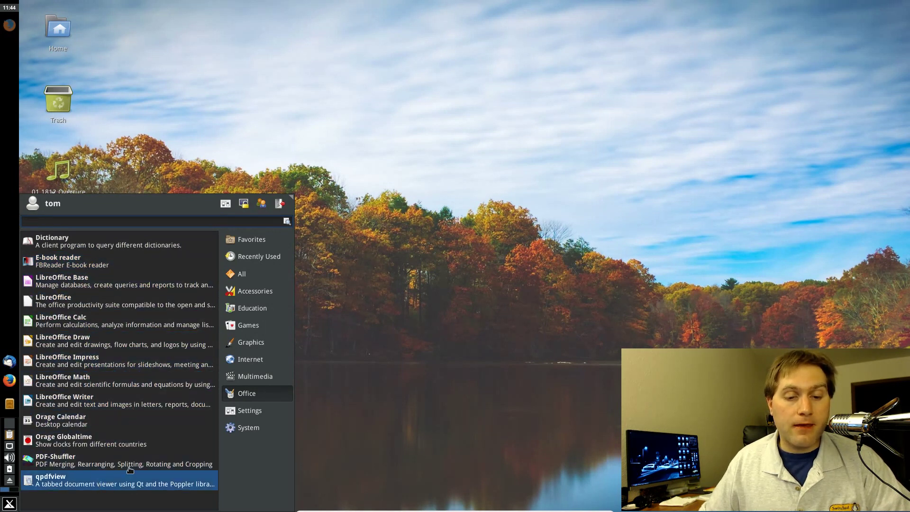
Look through the full list of configuration tools in the Settings category of the application menu
left_click(254, 410)
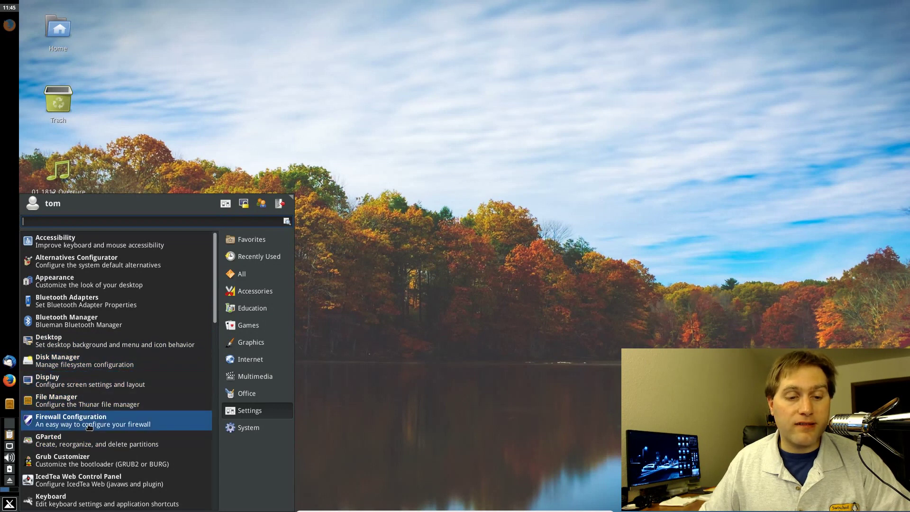
scroll(114, 468, "down", 3)
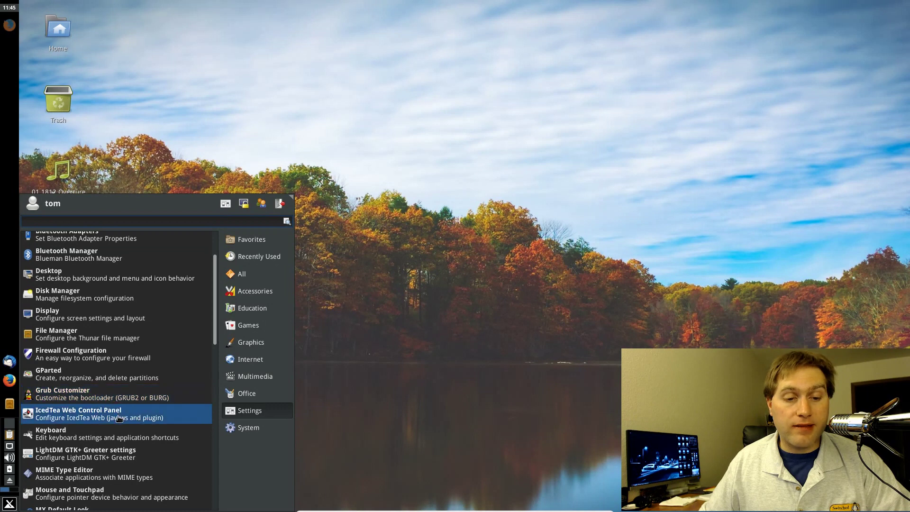
scroll(89, 462, "down", 10)
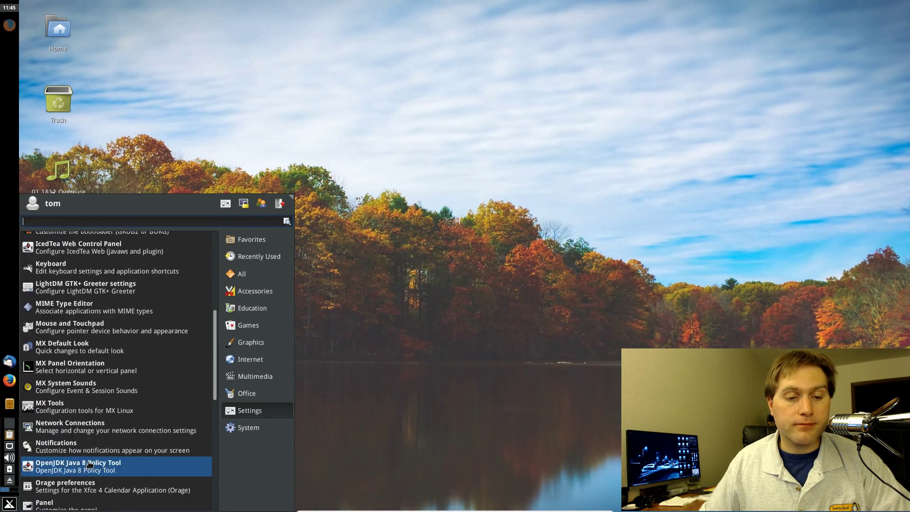
scroll(98, 311, "down", 4)
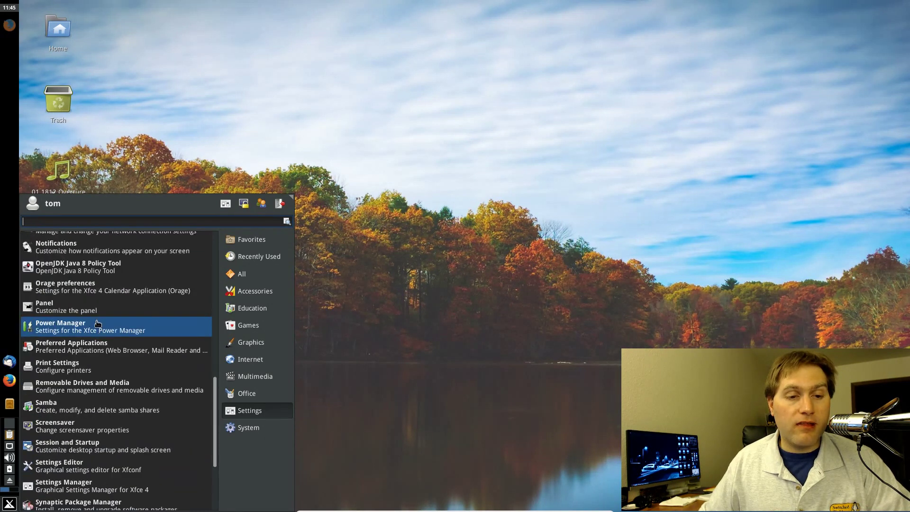
scroll(97, 327, "up", 4)
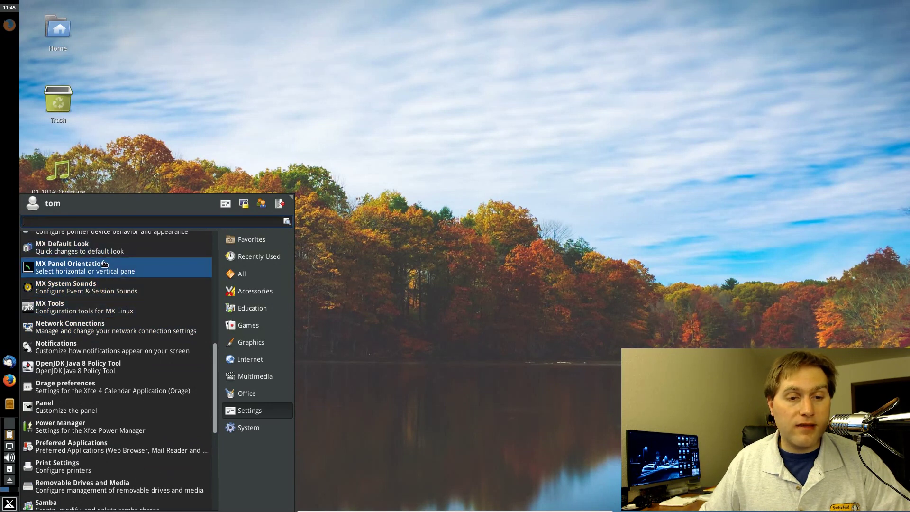
scroll(98, 405, "down", 3)
scroll(98, 405, "down", 4)
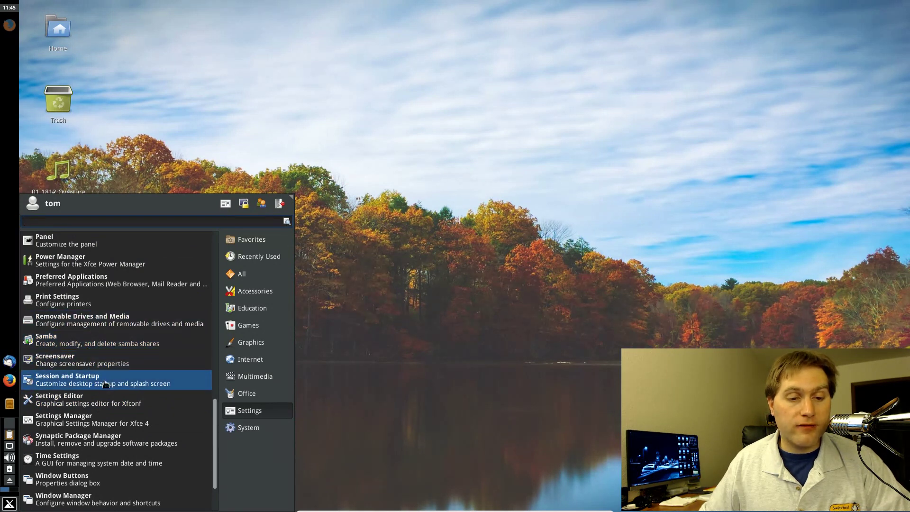
scroll(90, 416, "down", 3)
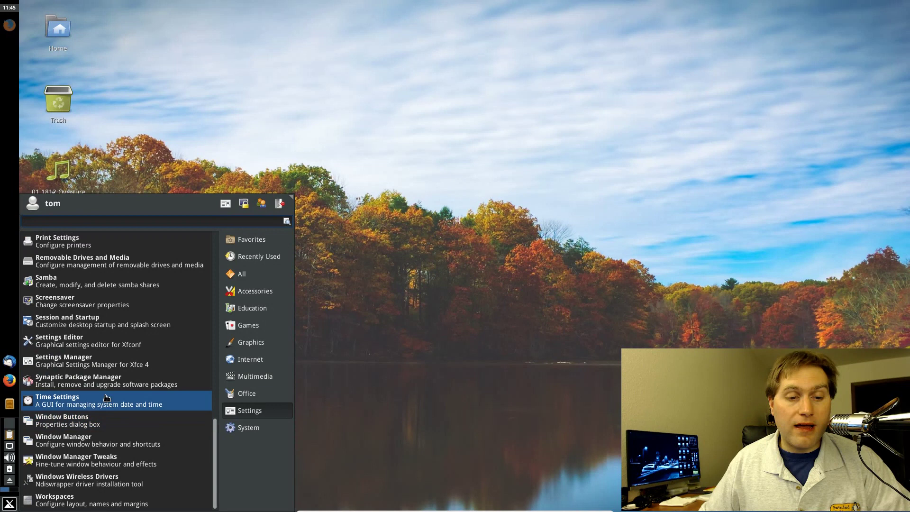
Open the Window Manager settings from Settings Manager and view the Keyboard, Focus and Advanced options
left_click(114, 362)
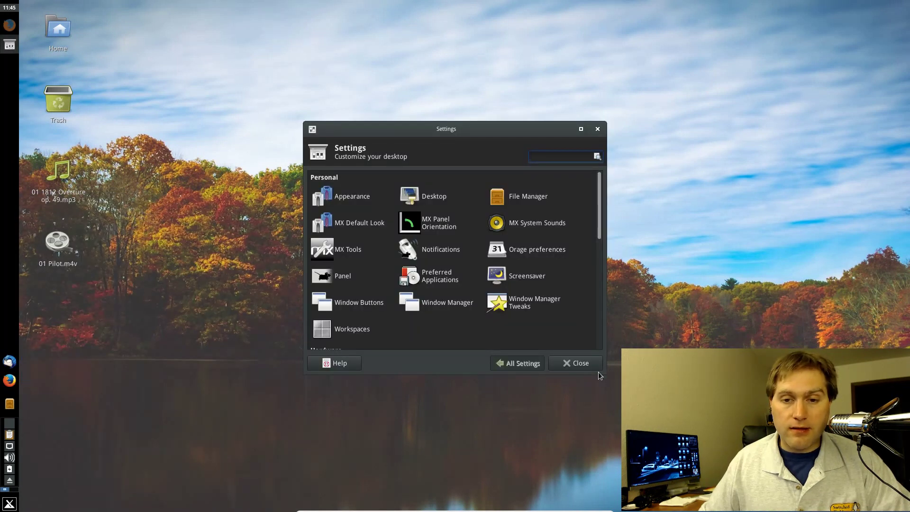
left_click(448, 304)
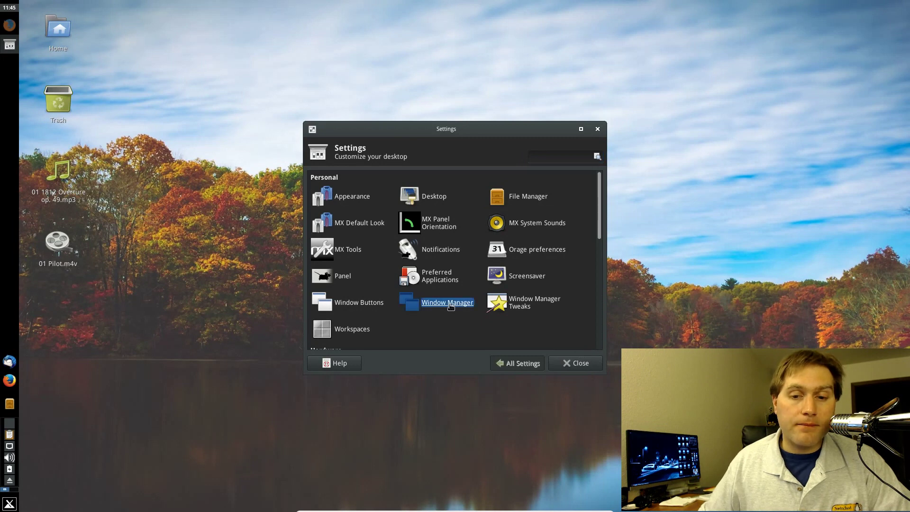
left_click(351, 177)
left_click(378, 178)
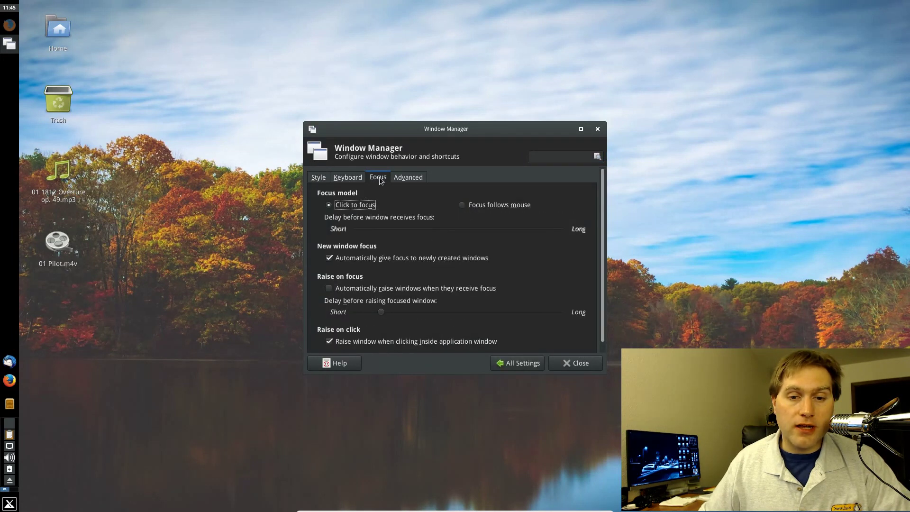
left_click(408, 178)
Try the Adwaita-Xfce-Dark-Thick, Albatross, Bluebird-thick-grip and Bluebird-thin-grip window themes in the Style options
left_click(314, 180)
left_click(366, 218)
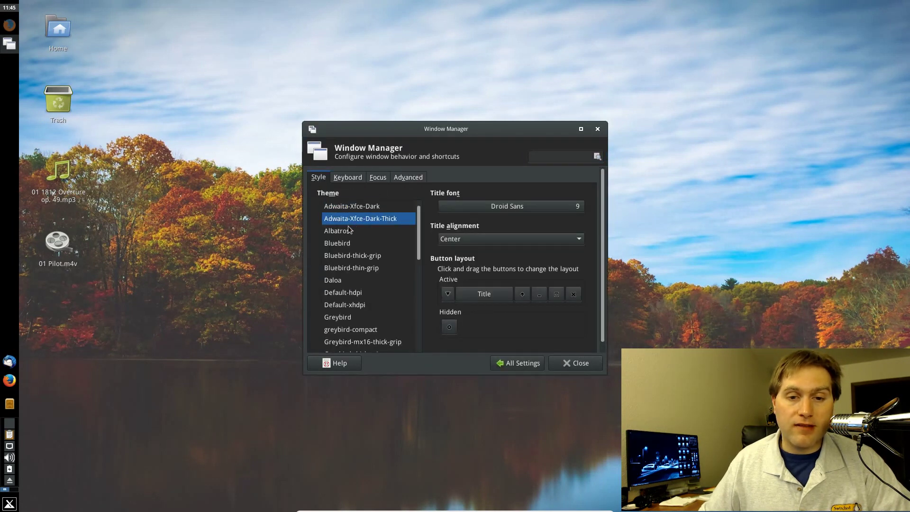
left_click(346, 231)
left_click(344, 255)
left_click(353, 268)
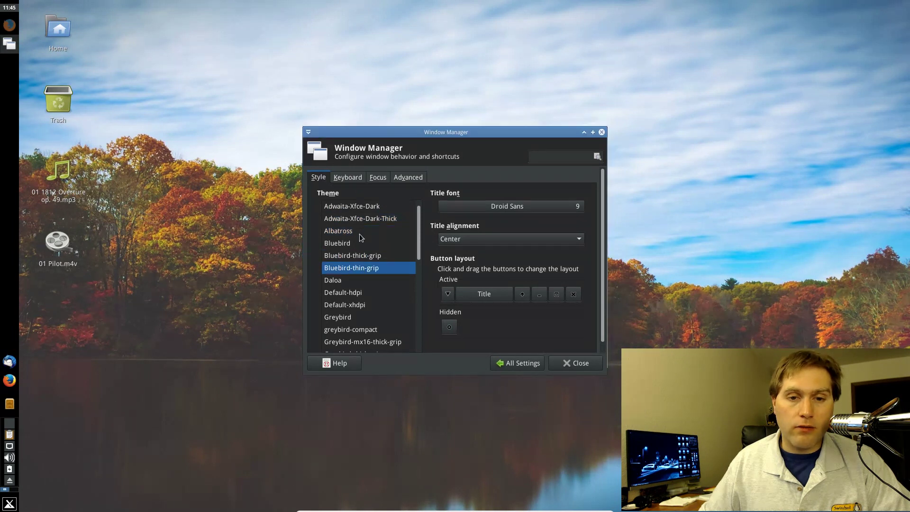
Set the window theme to Adwaita-Xfce-Dark and close the Window Manager settings
left_click(350, 211)
left_click(385, 218)
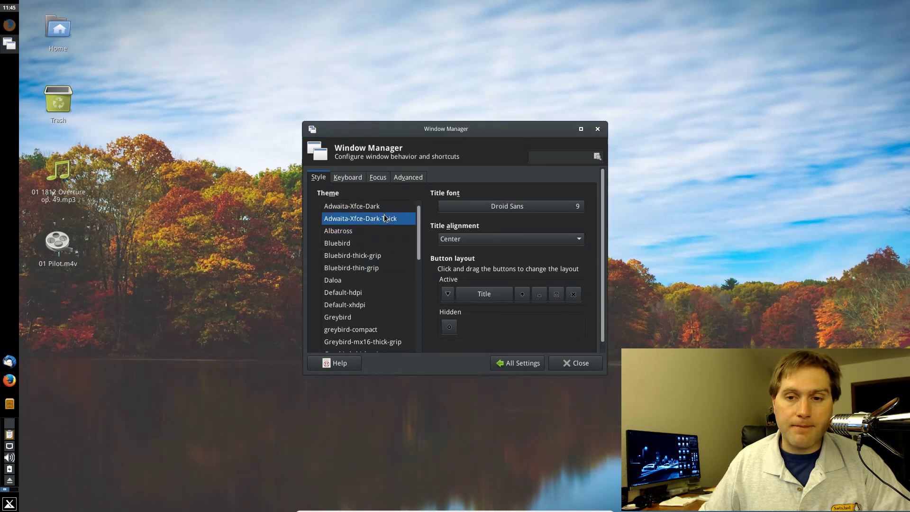
left_click(380, 208)
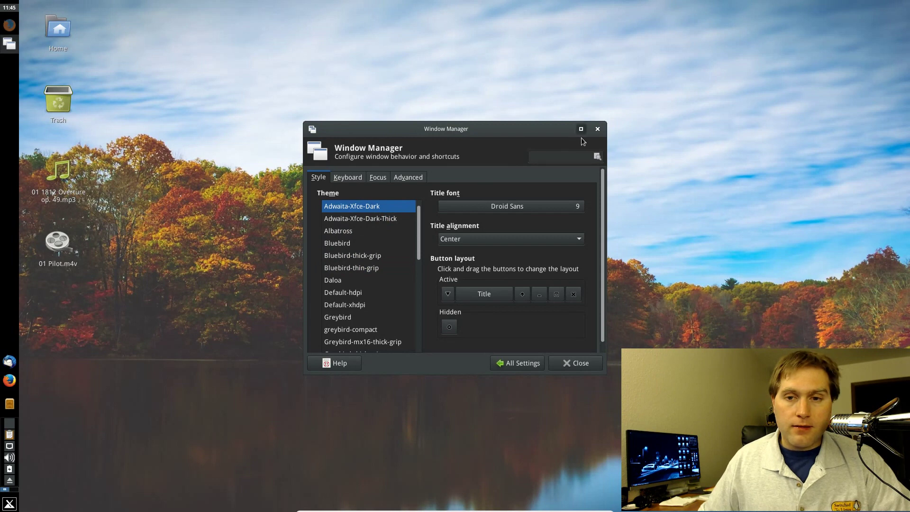
left_click(597, 129)
Search the application menu for "set", launch Settings Editor to view its Xfconf channels, and close it
left_click(10, 504)
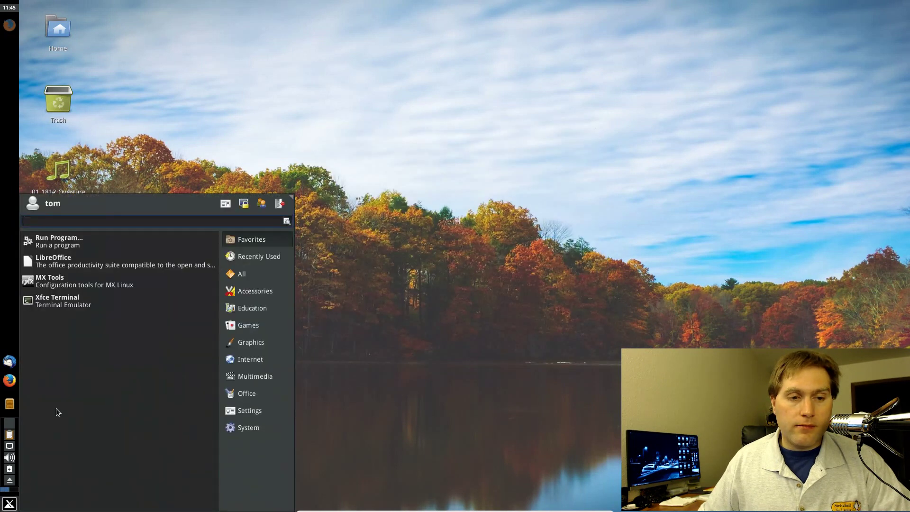
type("set")
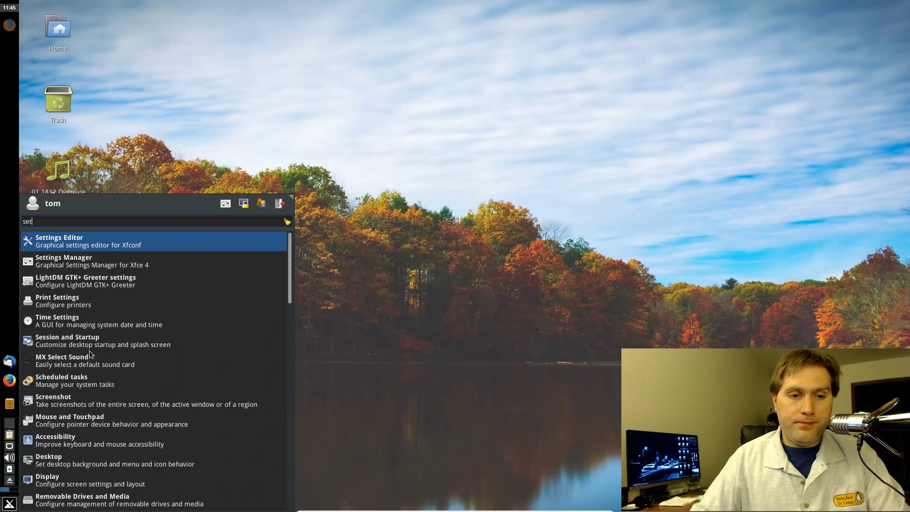
left_click(65, 240)
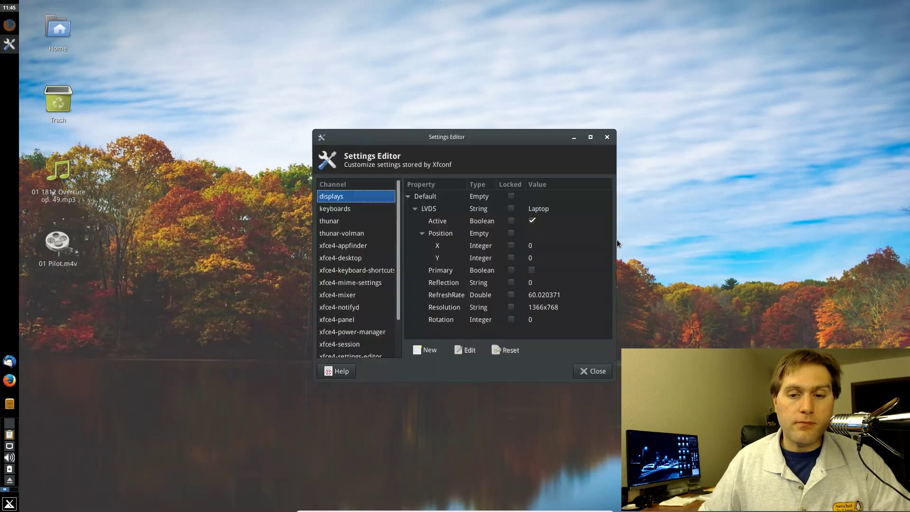
left_click(607, 137)
Look through the MX tools and other system utilities in the System category of the application menu
left_click(10, 504)
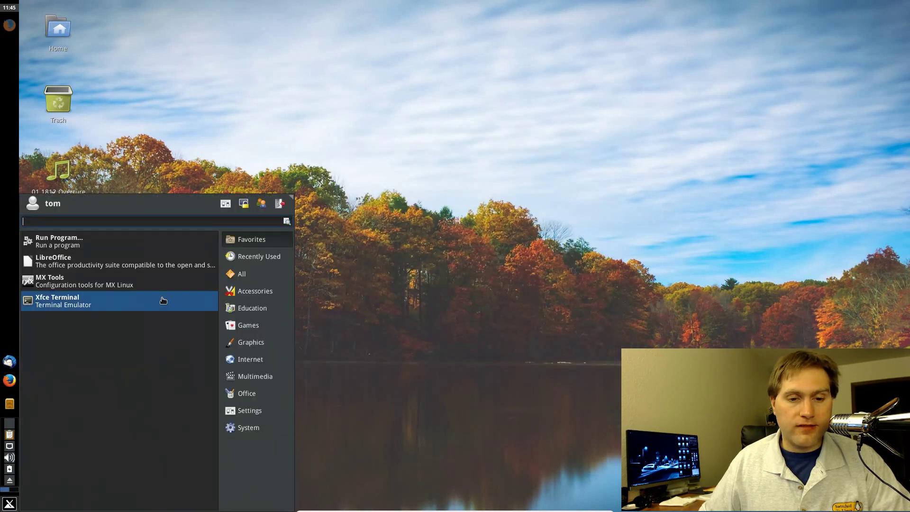
left_click(263, 428)
scroll(185, 402, "down", 10)
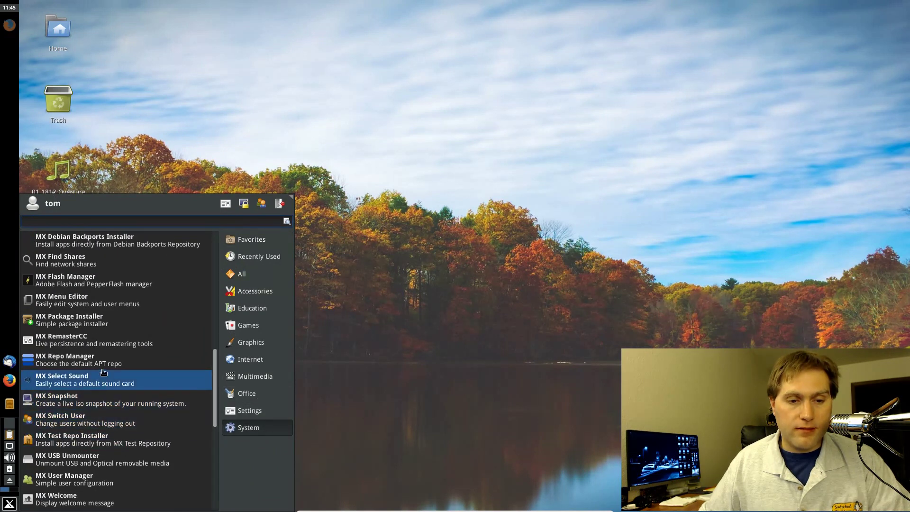
scroll(117, 434, "down", 5)
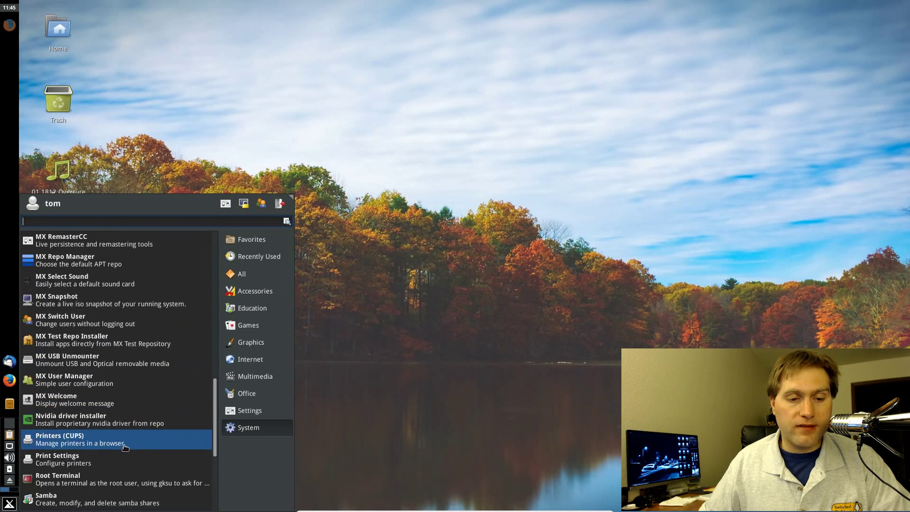
scroll(119, 457, "down", 8)
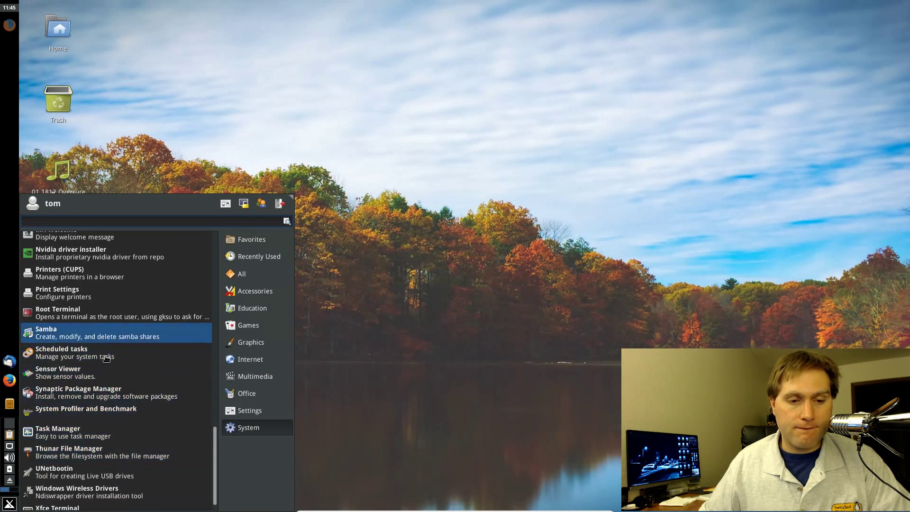
scroll(106, 432, "down", 1)
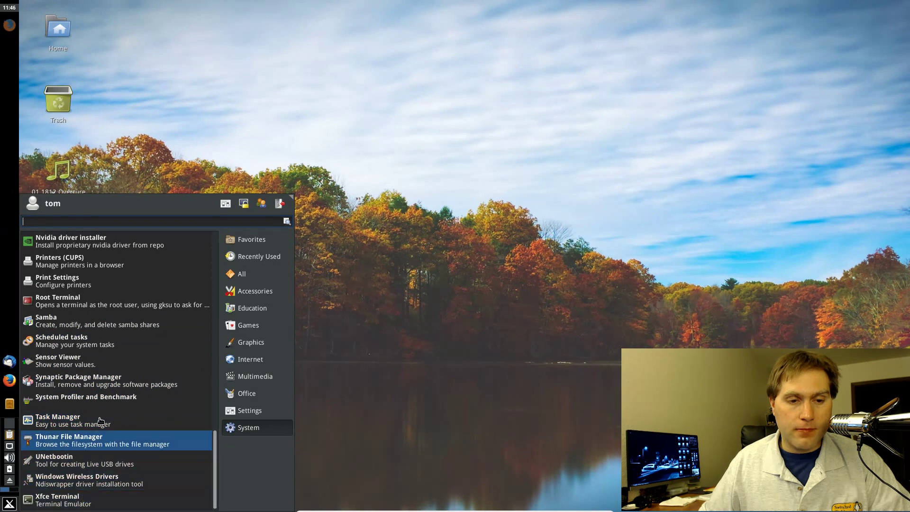
scroll(105, 436, "up", 2)
scroll(107, 384, "up", 4)
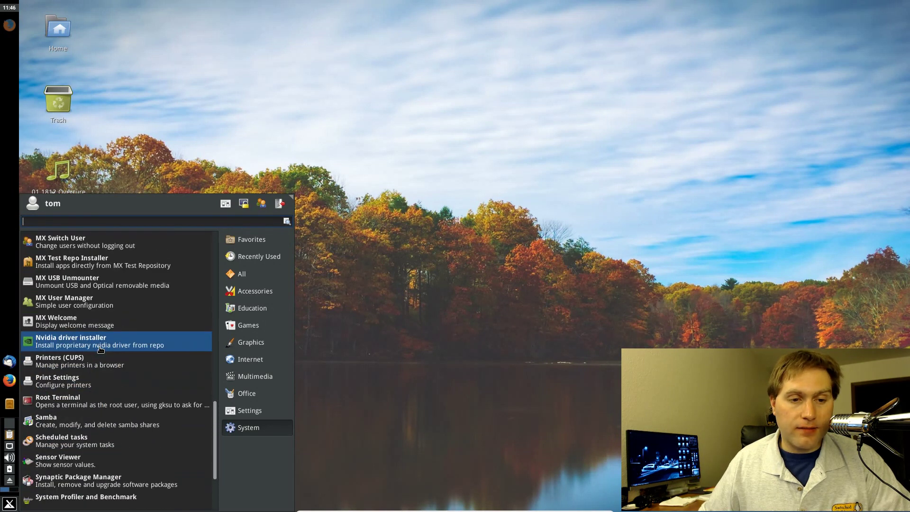
scroll(101, 347, "up", 5)
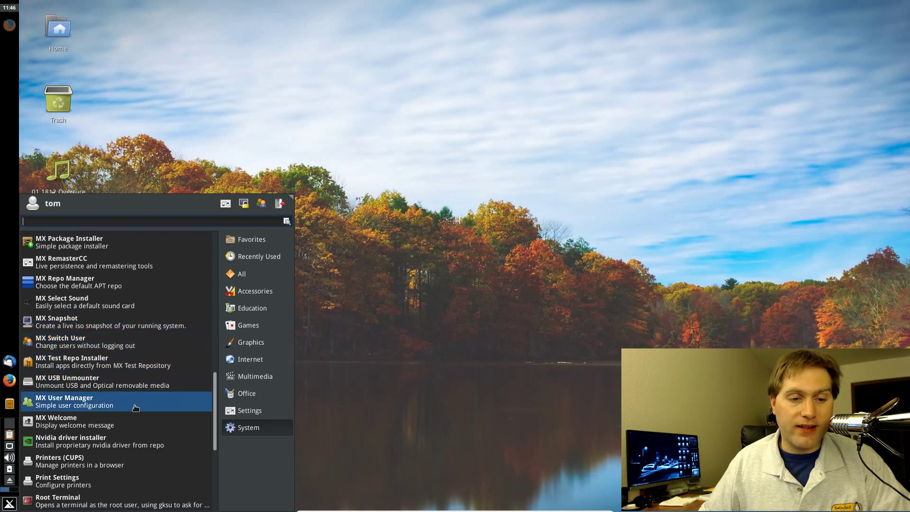
scroll(119, 379, "up", 5)
scroll(121, 356, "up", 7)
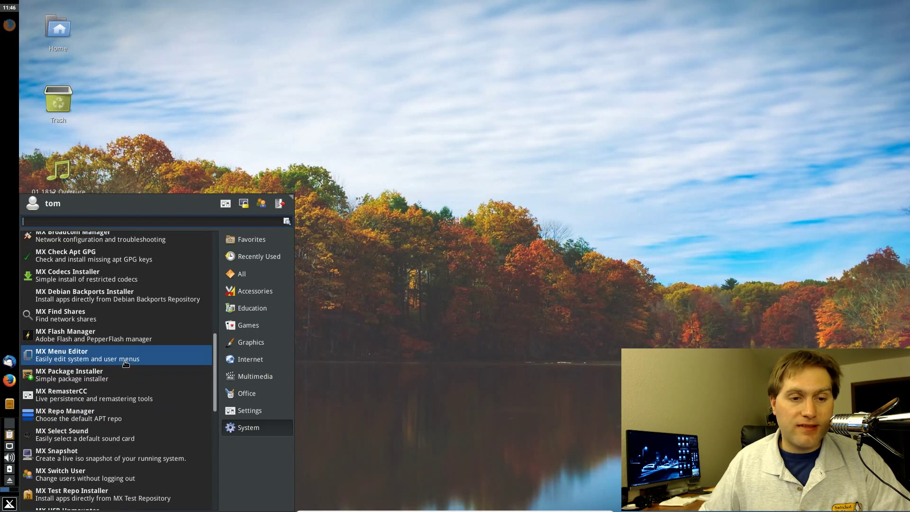
Search the application menu for "sett", launch Settings Manager, and look through its Personal, Hardware, System and Other sections
scroll(110, 334, "up", 10)
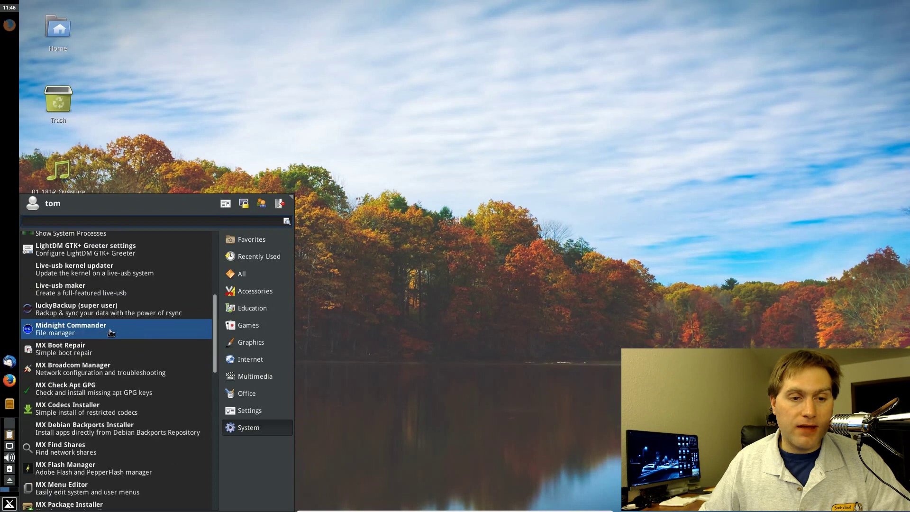
type("sett")
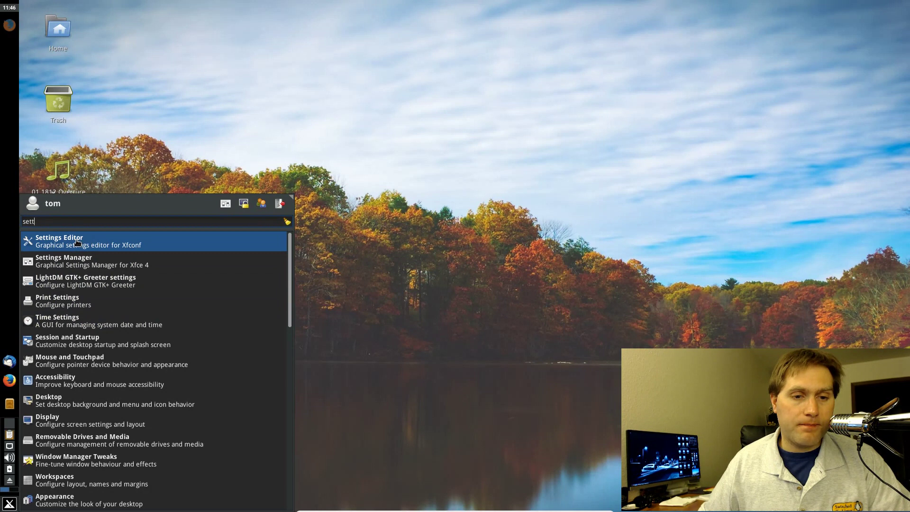
left_click(76, 269)
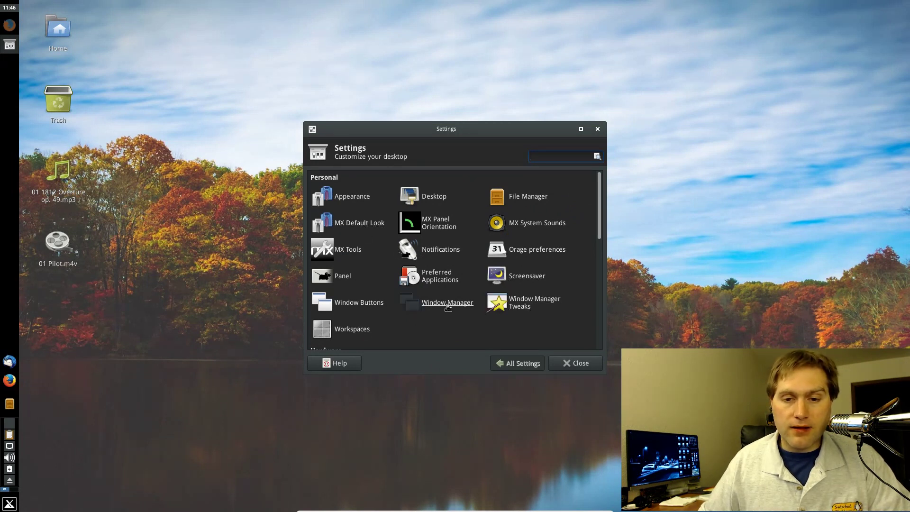
scroll(448, 308, "down", 4)
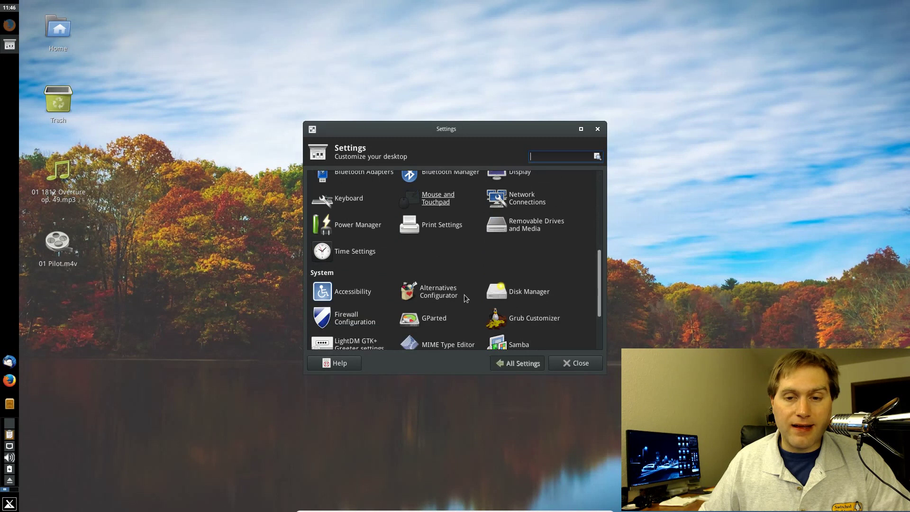
scroll(464, 295, "down", 3)
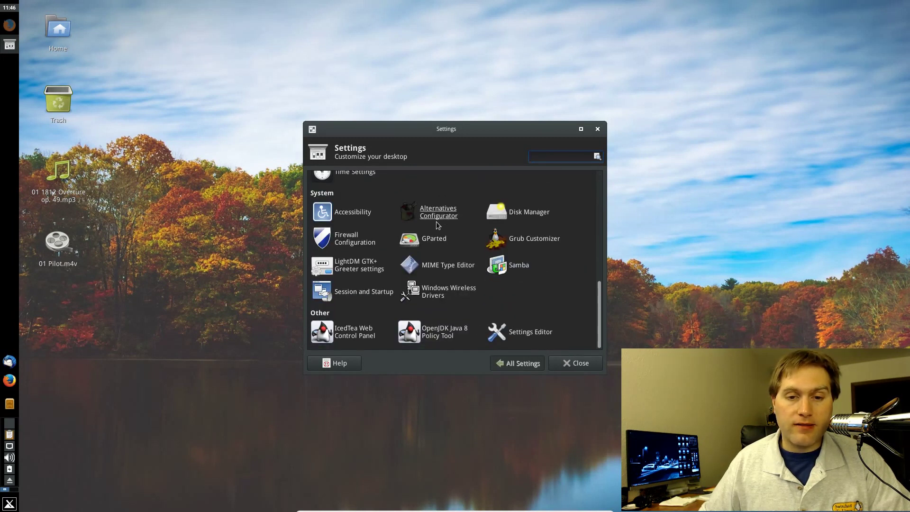
scroll(393, 221, "up", 6)
scroll(403, 237, "up", 5)
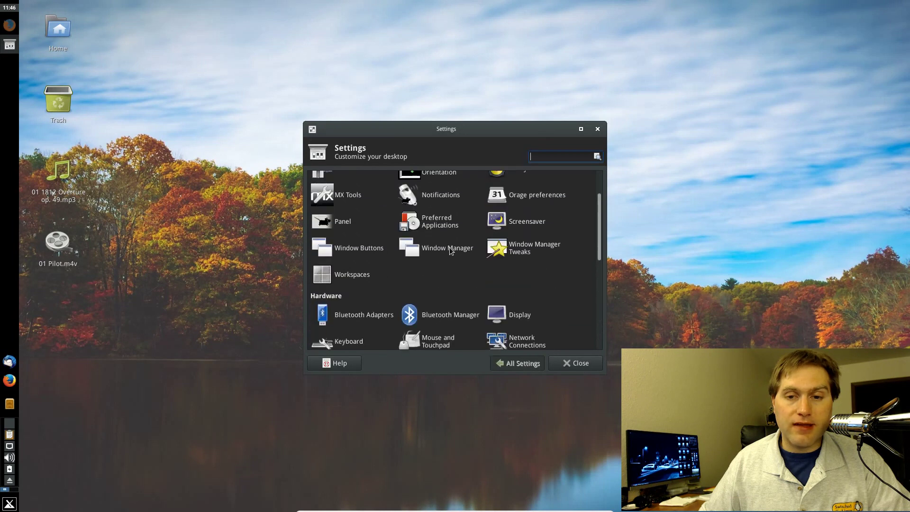
View the File Manager preferences and the Appearance settings from the Settings overview, and close Settings
left_click(525, 194)
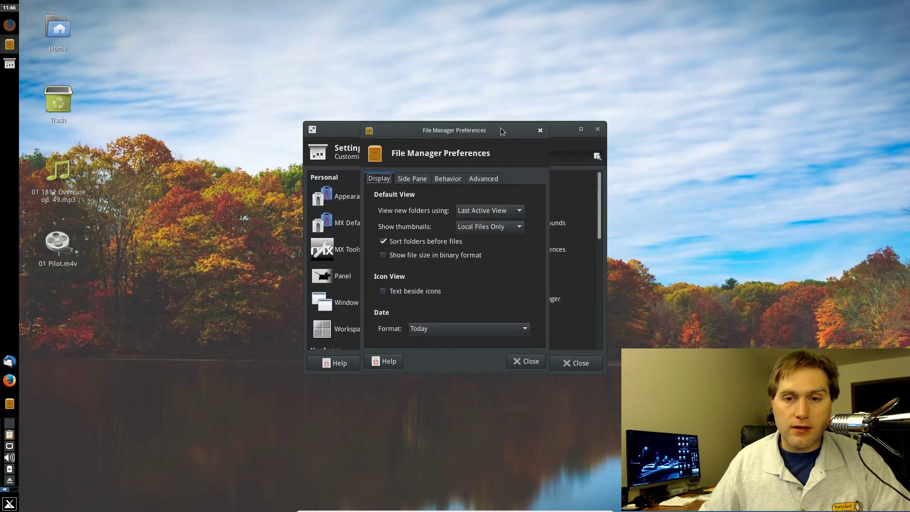
left_click(540, 129)
left_click(365, 197)
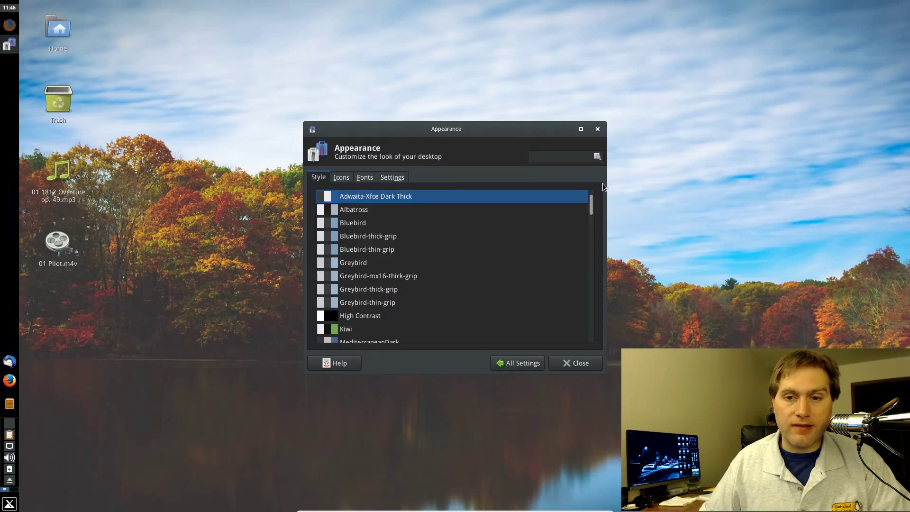
left_click(515, 368)
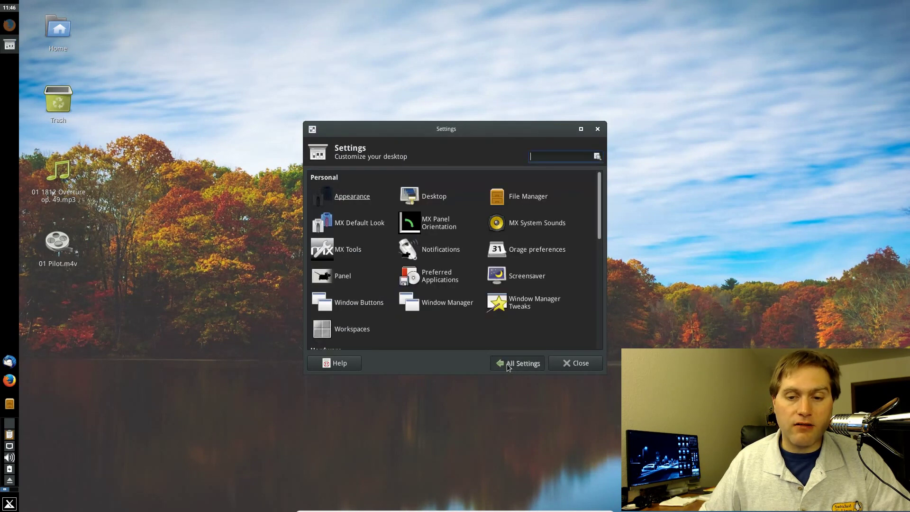
left_click(598, 128)
Launch MX Tools from the application menu's favorites and look through its Live, Maintenance, Setup, Software and Utilities tools
left_click(9, 503)
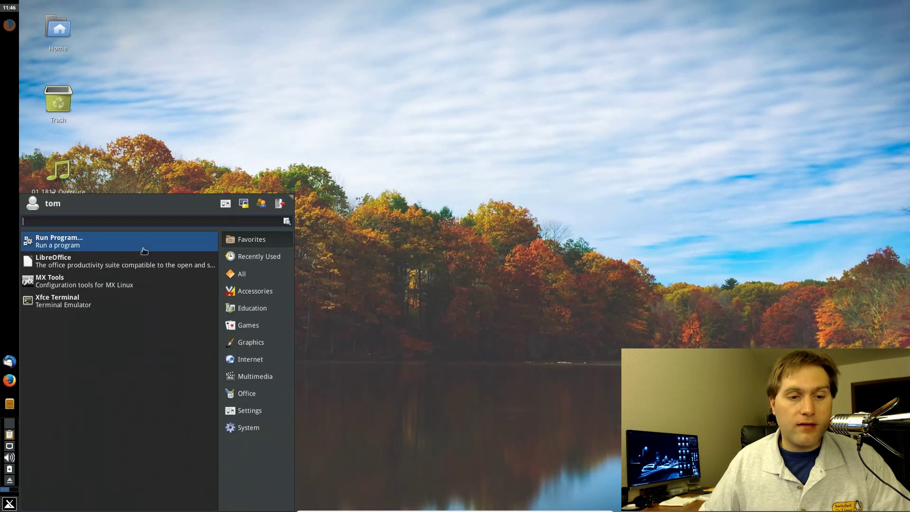
left_click(113, 287)
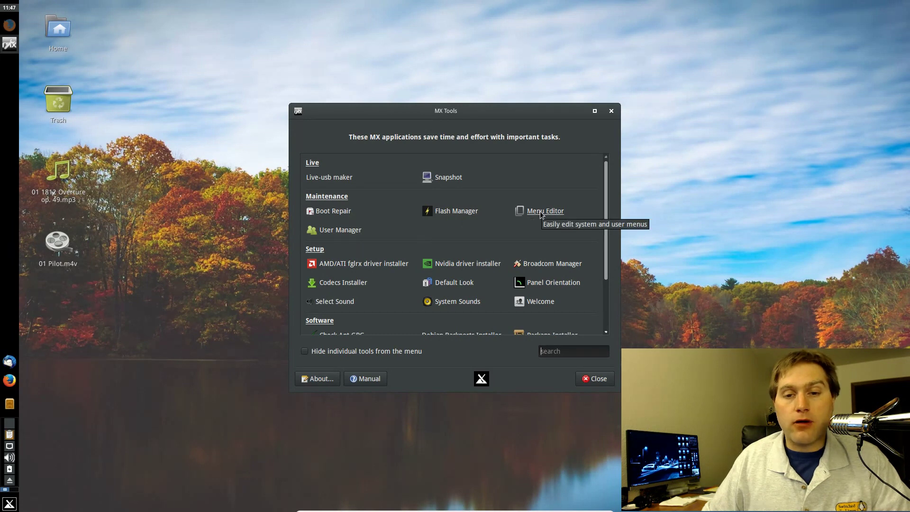
scroll(550, 291, "down", 1)
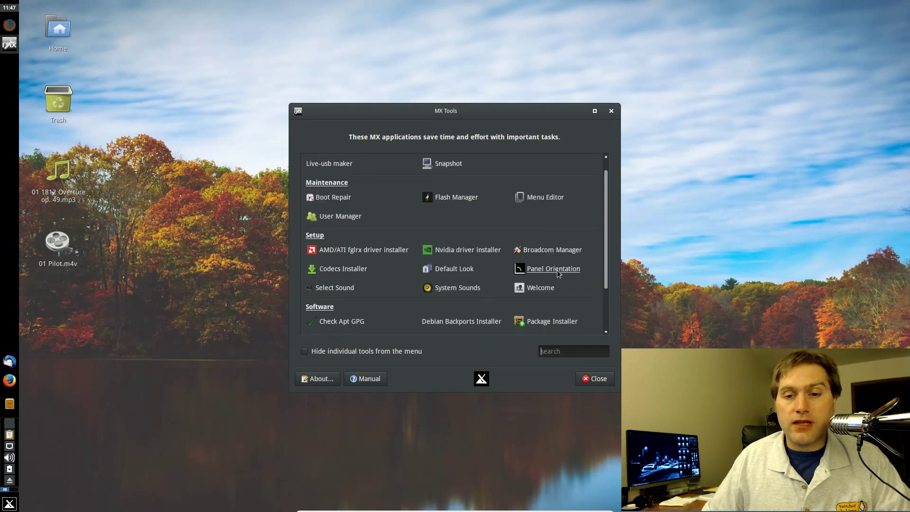
scroll(556, 269, "down", 4)
scroll(489, 186, "up", 5)
scroll(488, 186, "down", 5)
scroll(500, 198, "up", 5)
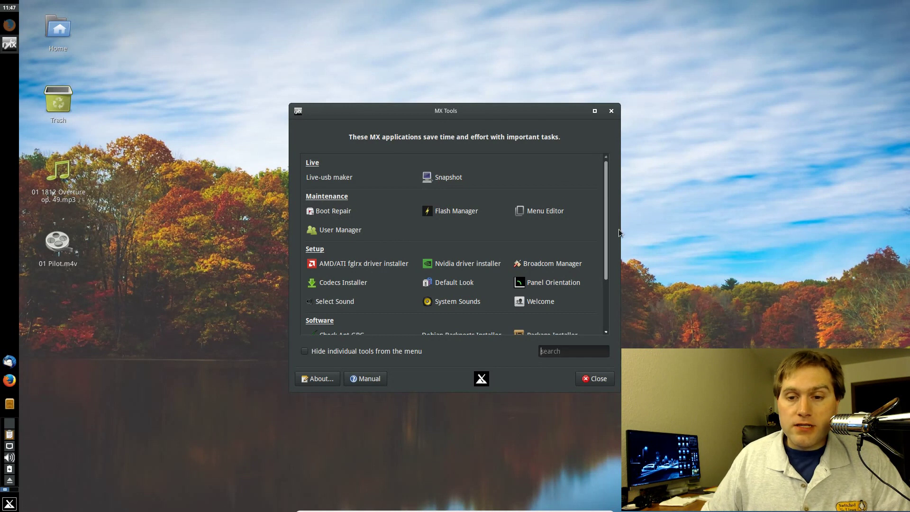
Open the Welcome tool from the Setup section of MX Tools, view its links, and close it
left_click_drag(606, 265, 601, 299)
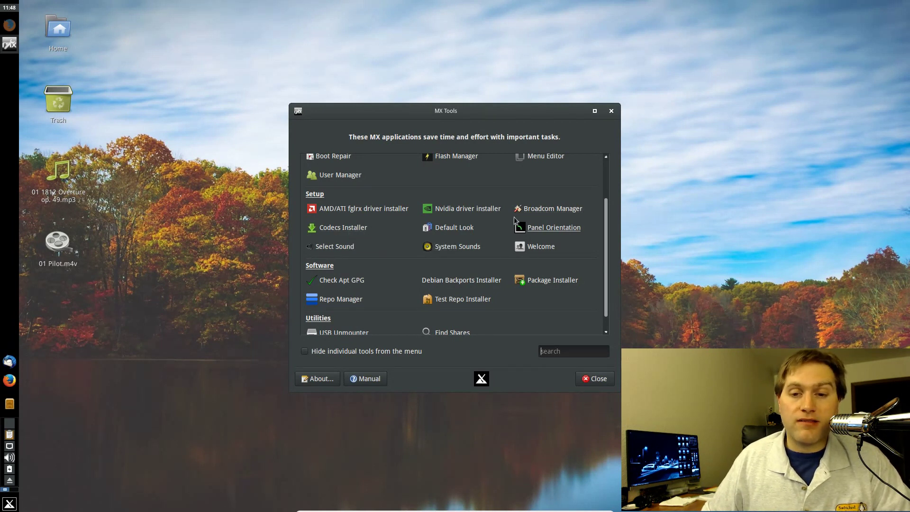
left_click(533, 245)
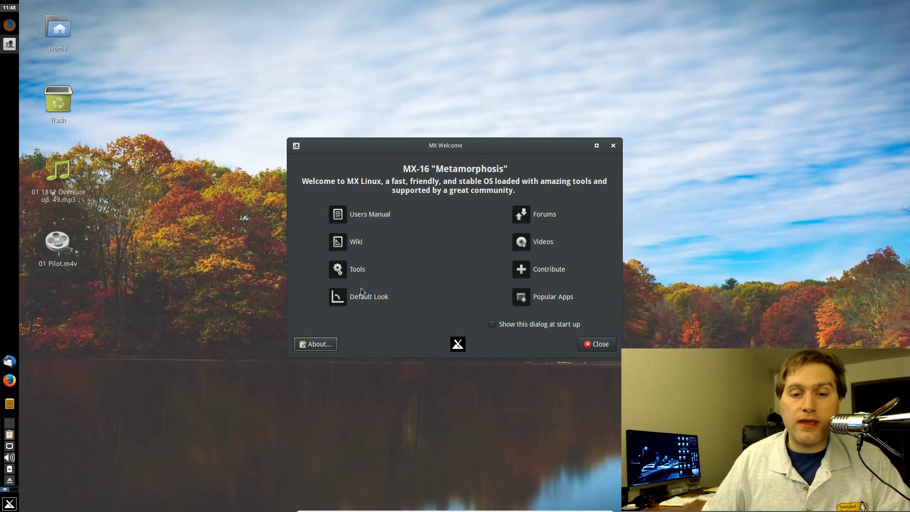
left_click(613, 148)
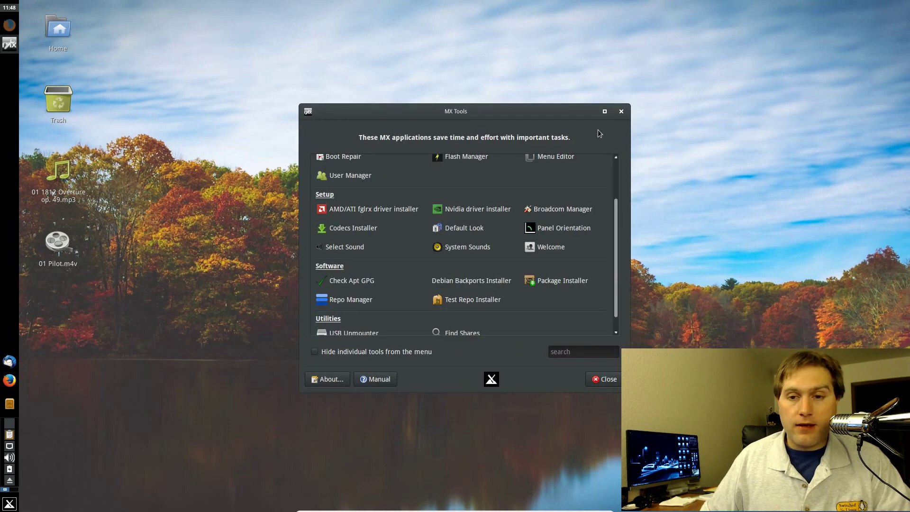
Inspect the LibreOffice Math entry under Education in MX Menu Editor, and close both the editor and MX Tools
scroll(575, 178, "up", 2)
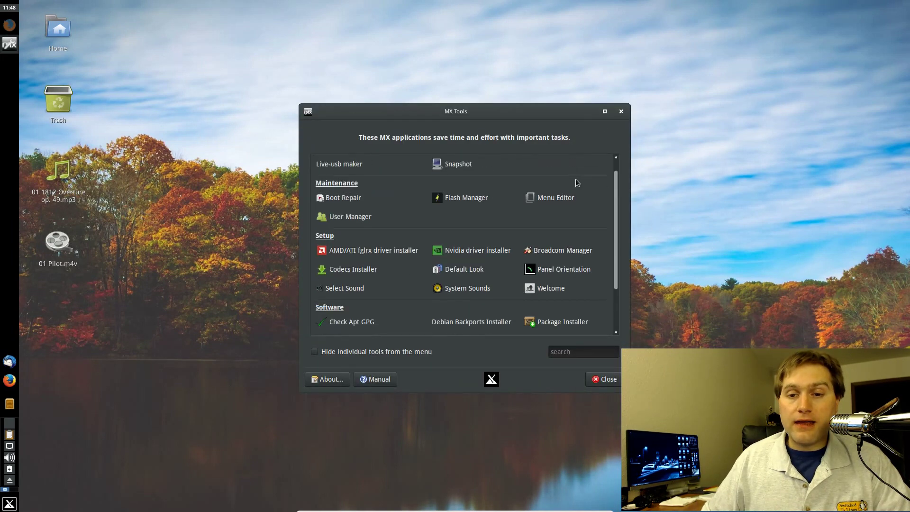
left_click(556, 198)
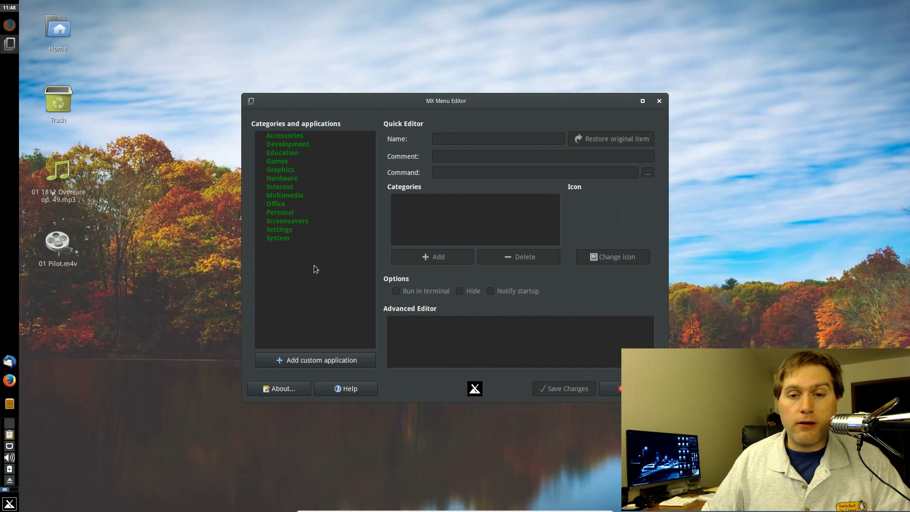
left_click(295, 153)
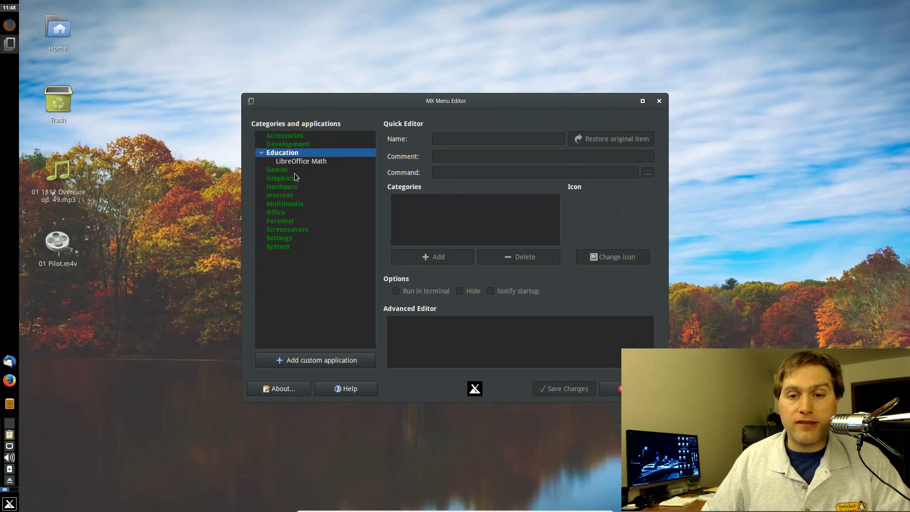
left_click(307, 163)
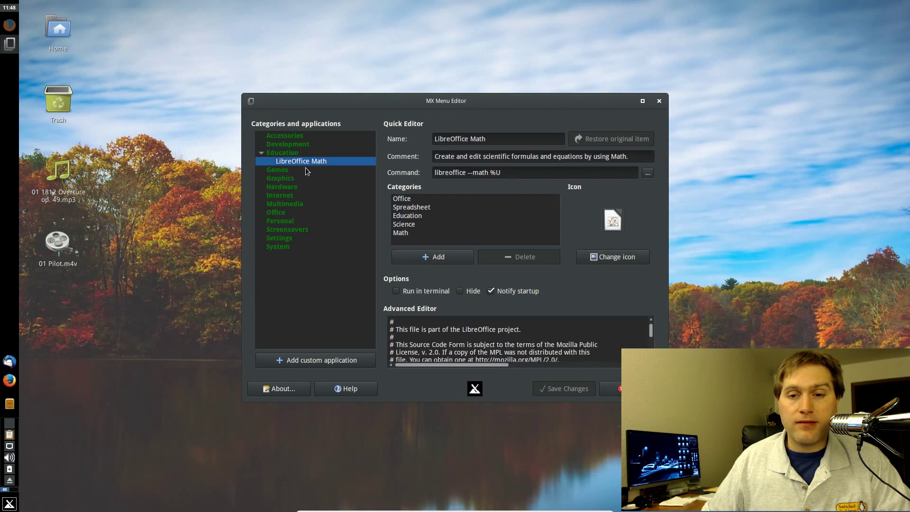
left_click(660, 102)
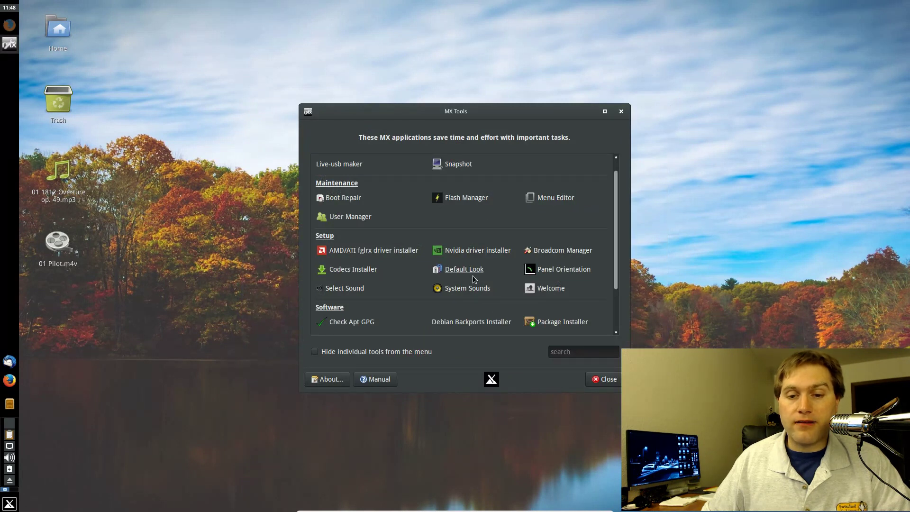
scroll(474, 279, "down", 3)
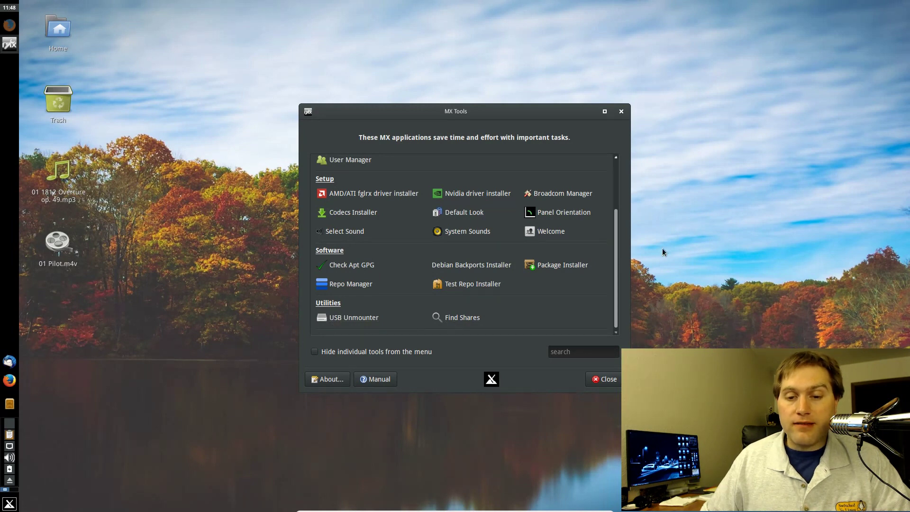
left_click(621, 111)
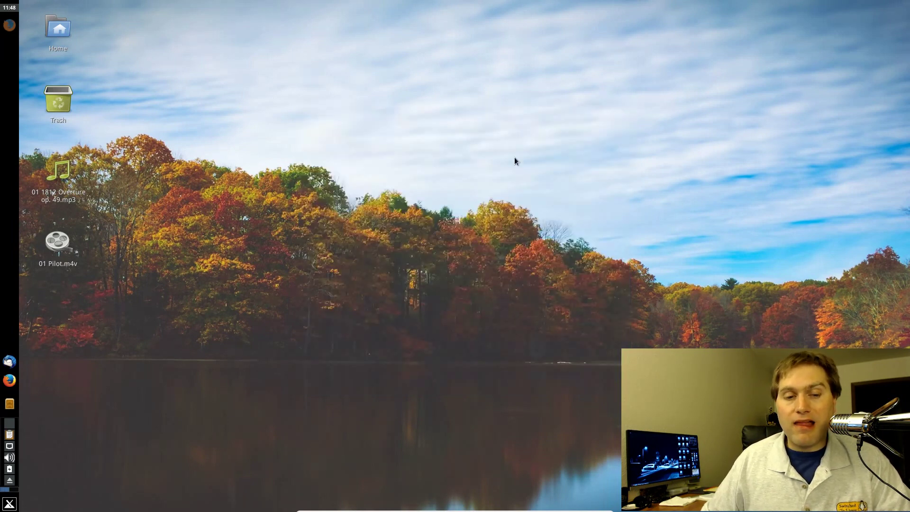